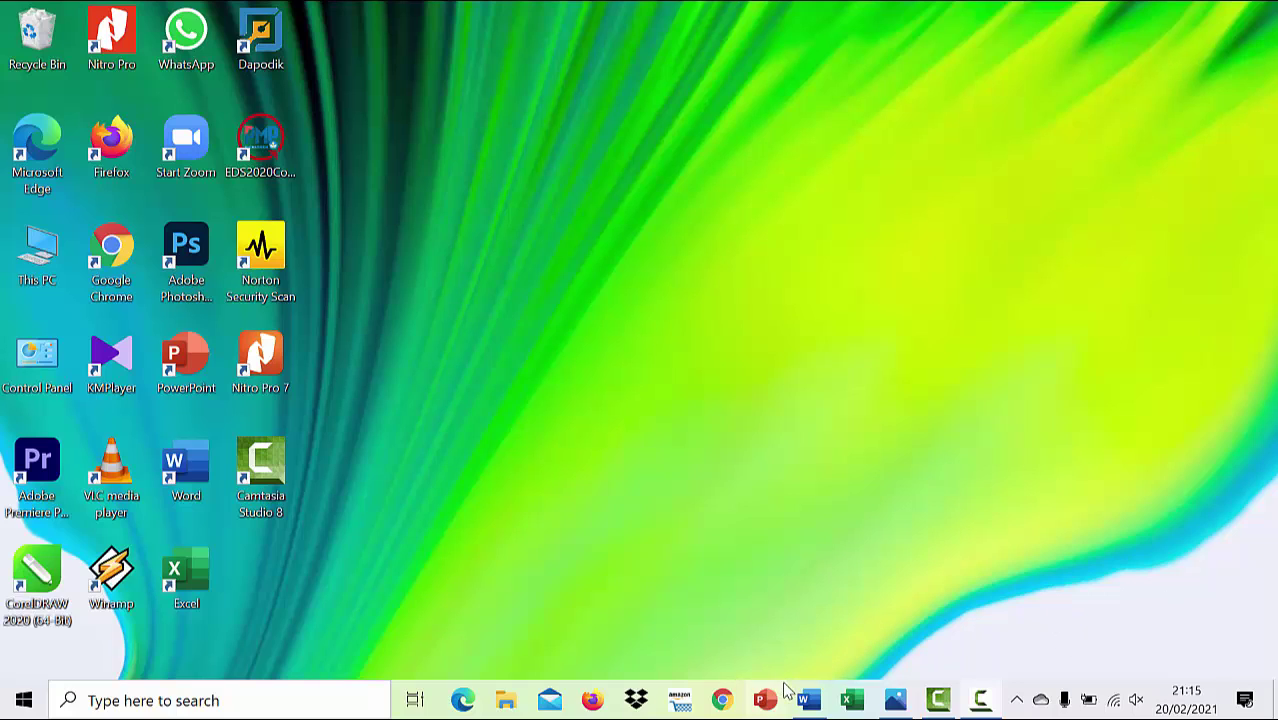
- Switch to the DESAIGN KALNDER document in Word and examine its finished February 2021 calendar page, both the picture and the date table
mouse_move(808, 700)
click(785, 570)
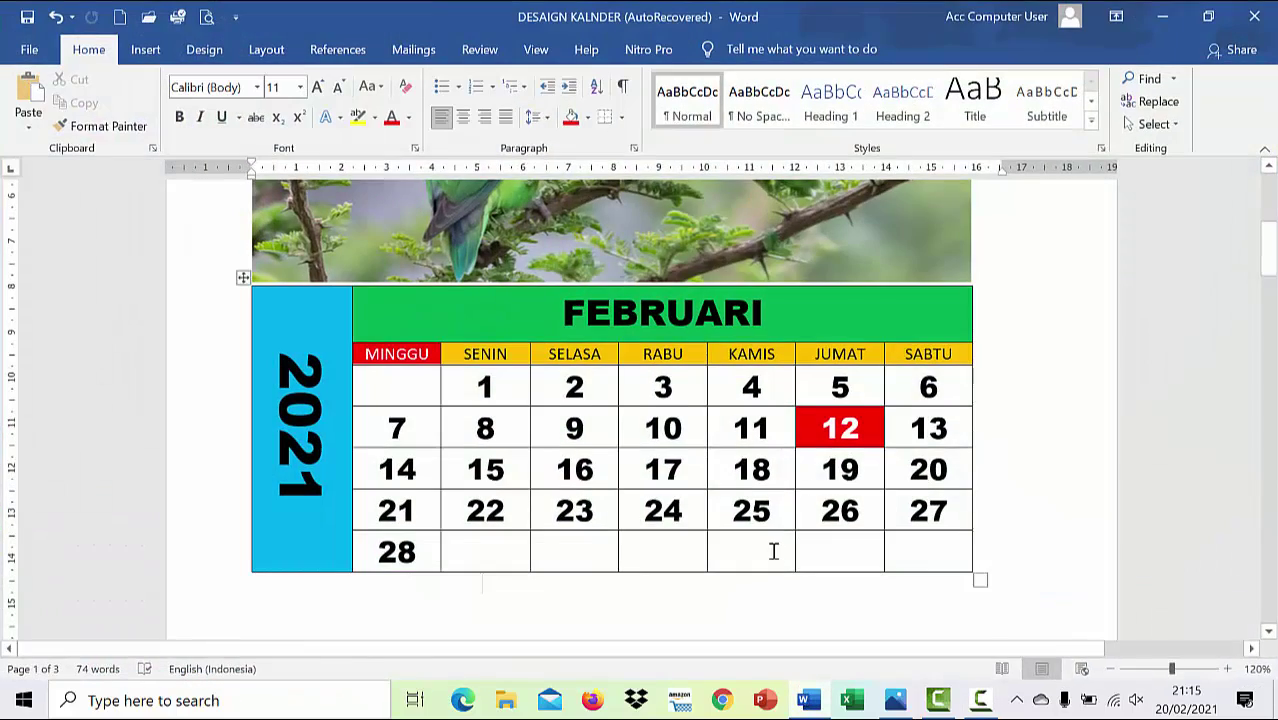
scroll(773, 551, up, 5)
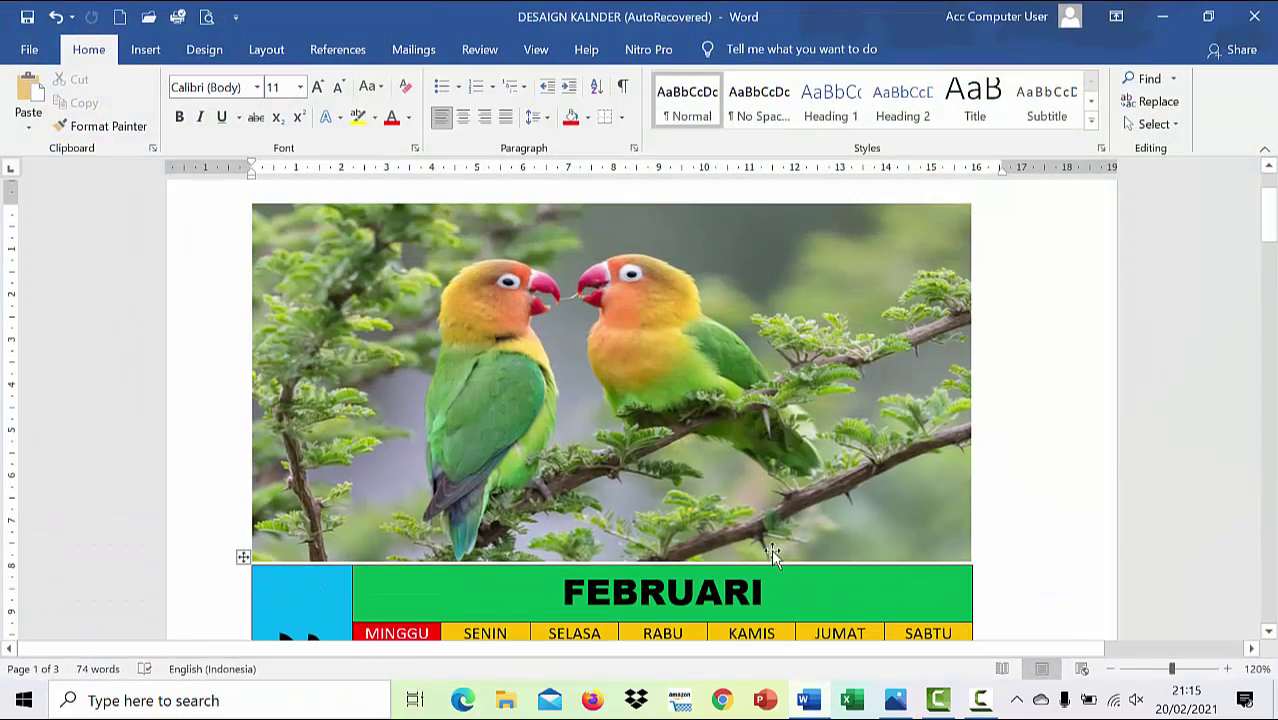
scroll(771, 549, down, 3)
scroll(773, 549, down, 1)
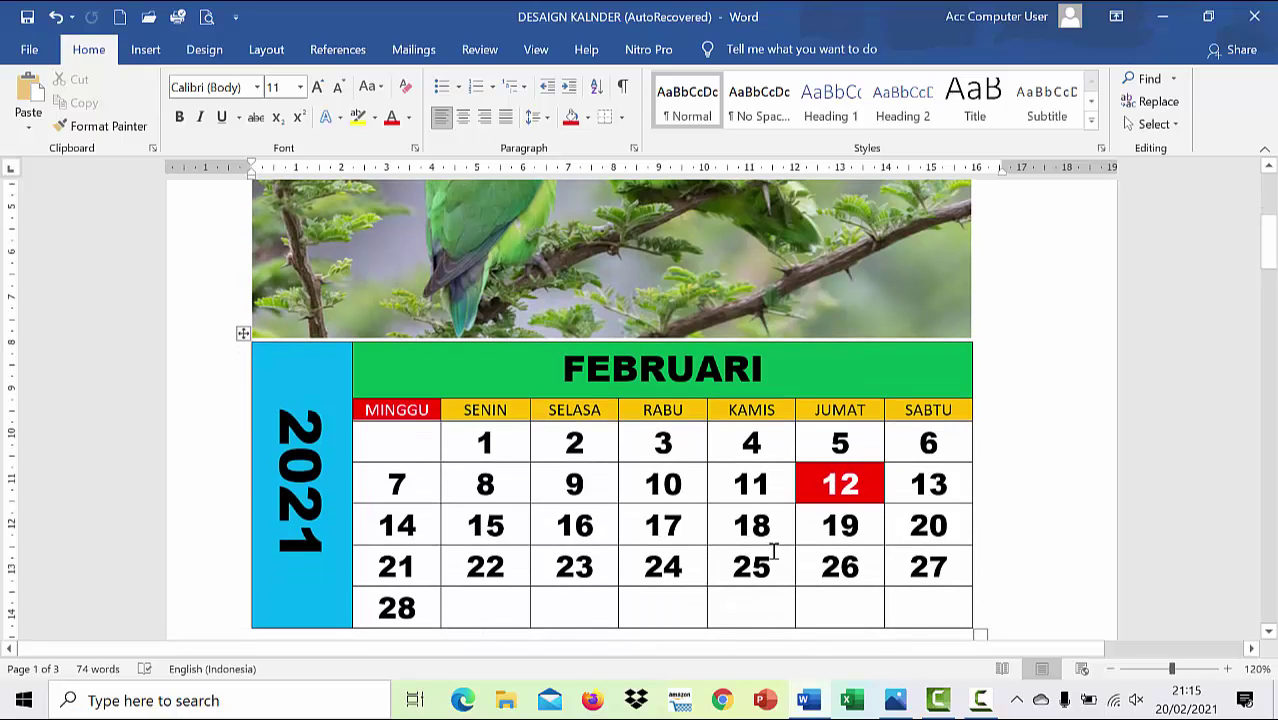
scroll(632, 497, up, 3)
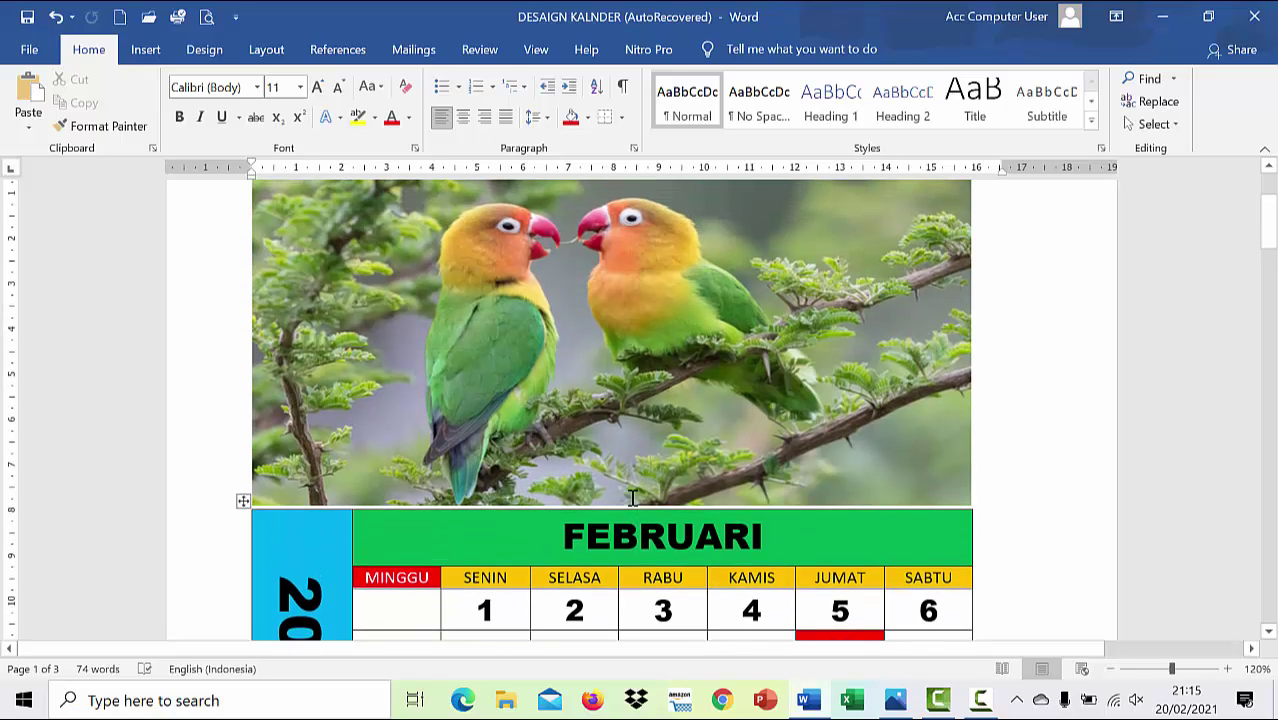
scroll(706, 465, down, 2)
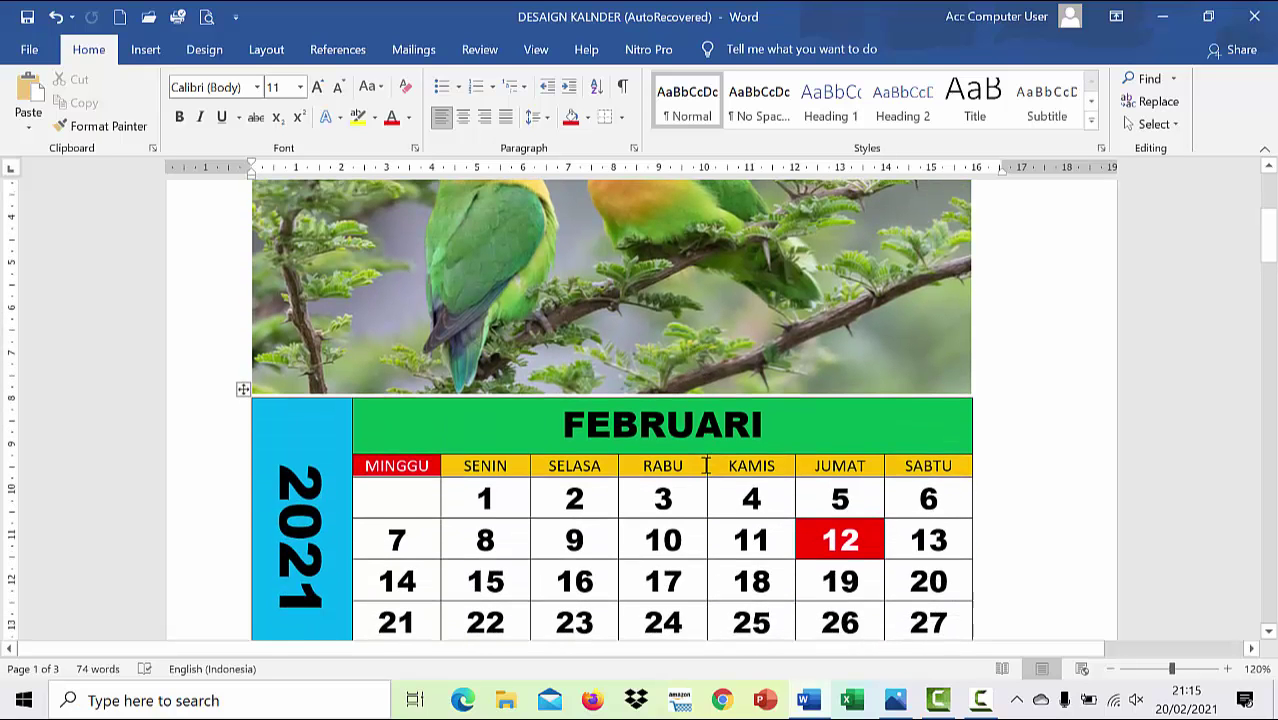
scroll(706, 465, down, 2)
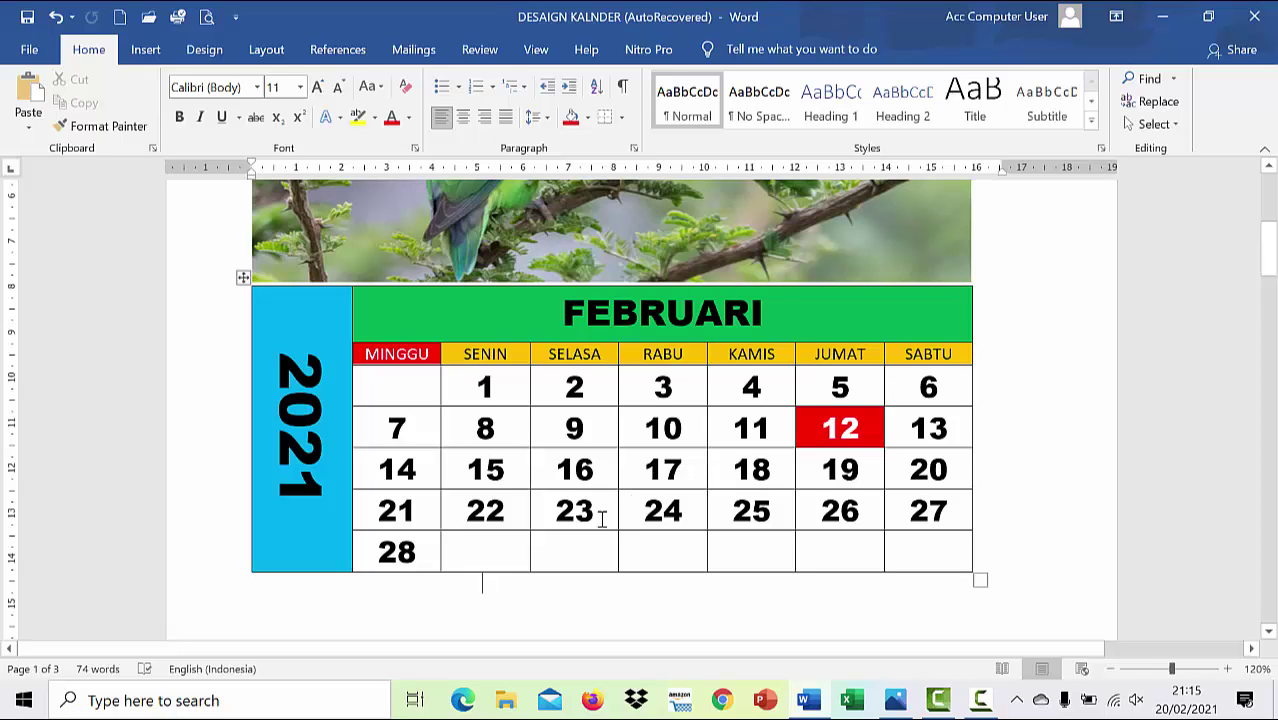
scroll(602, 518, up, 5)
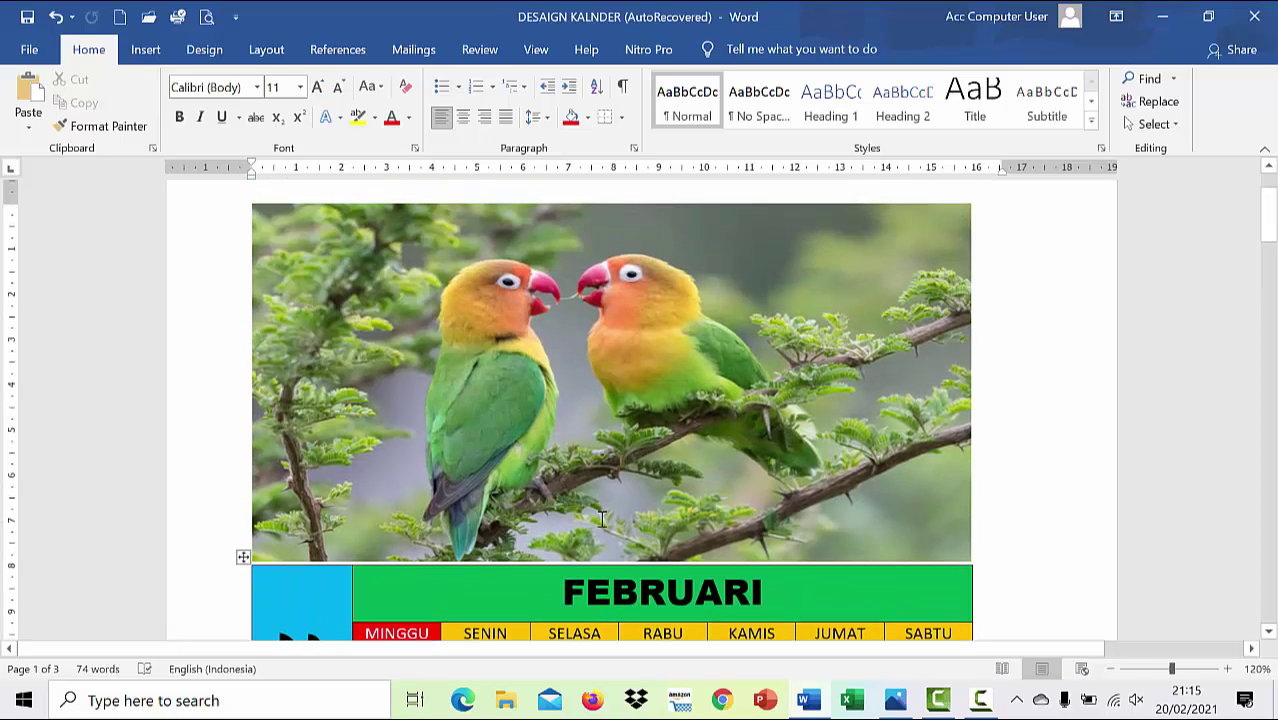
scroll(600, 515, down, 7)
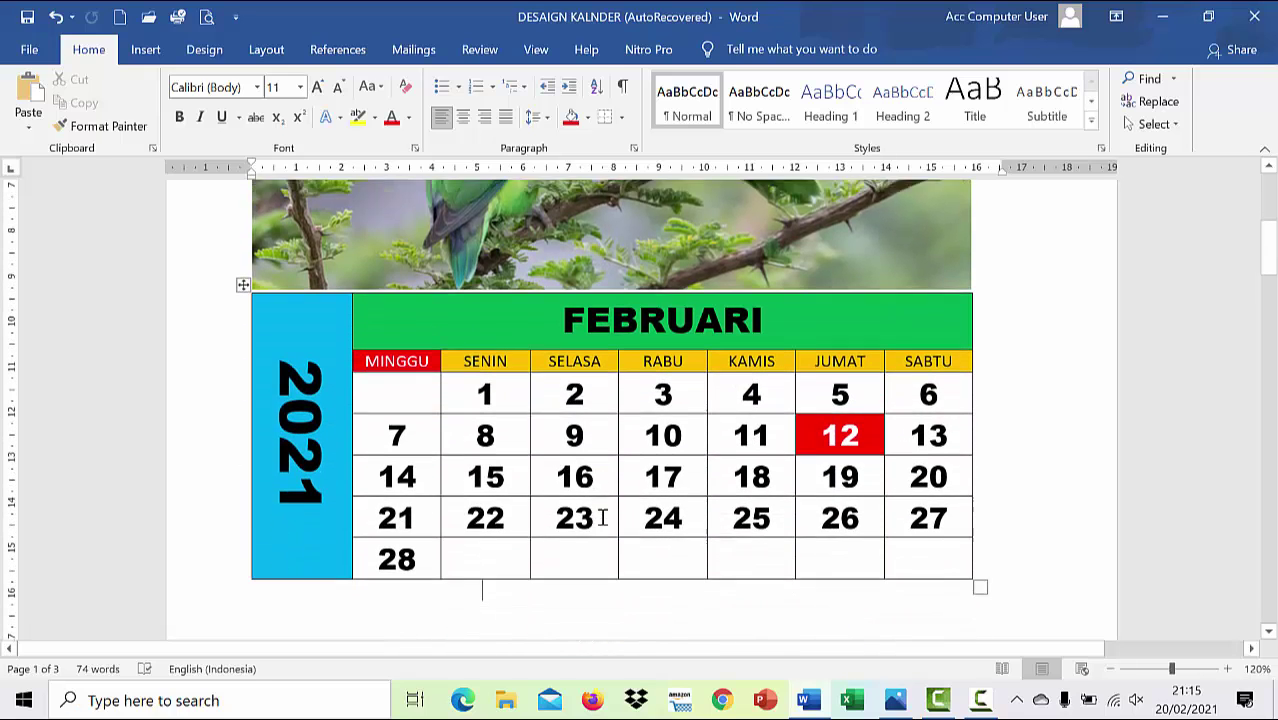
scroll(601, 518, up, 8)
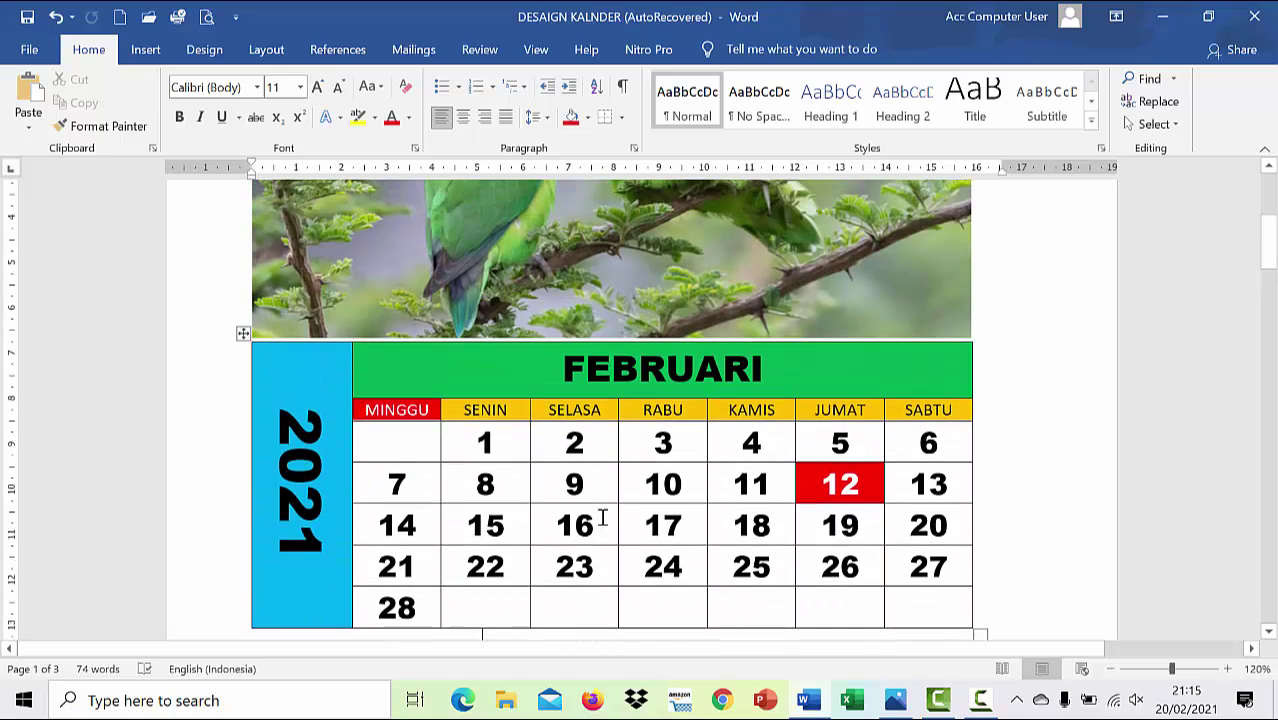
scroll(600, 515, down, 4)
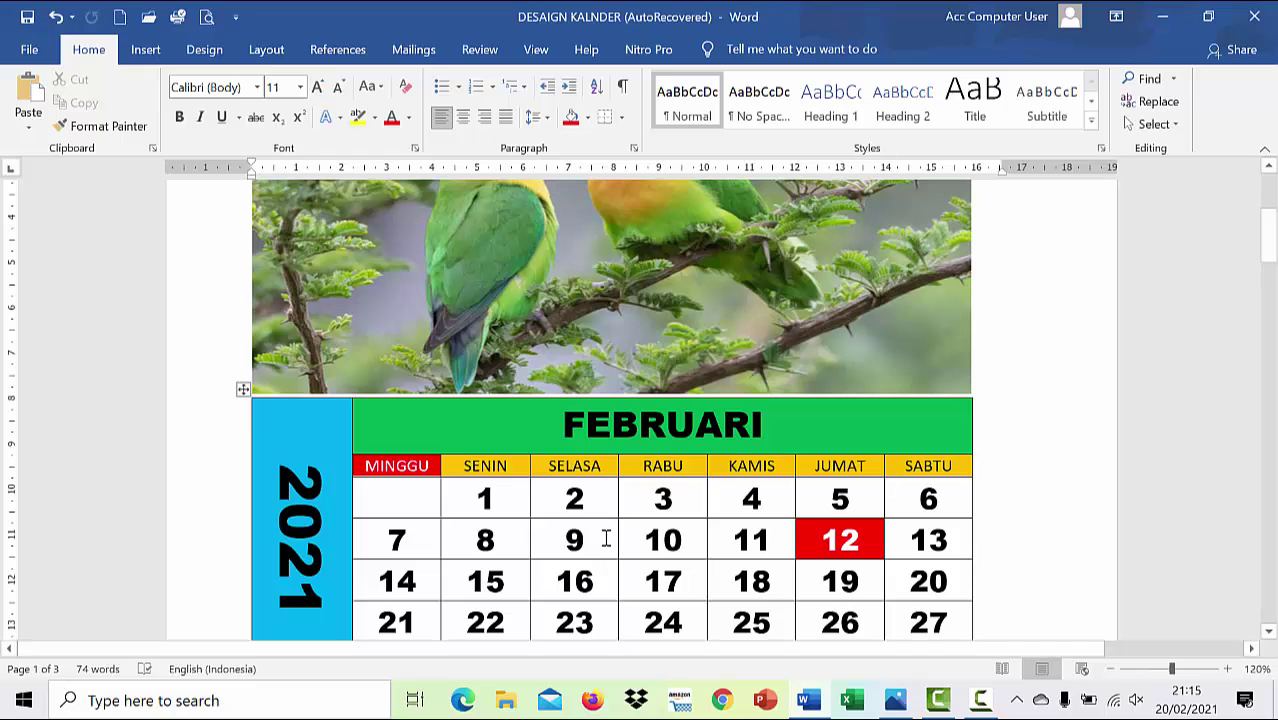
scroll(606, 539, down, 3)
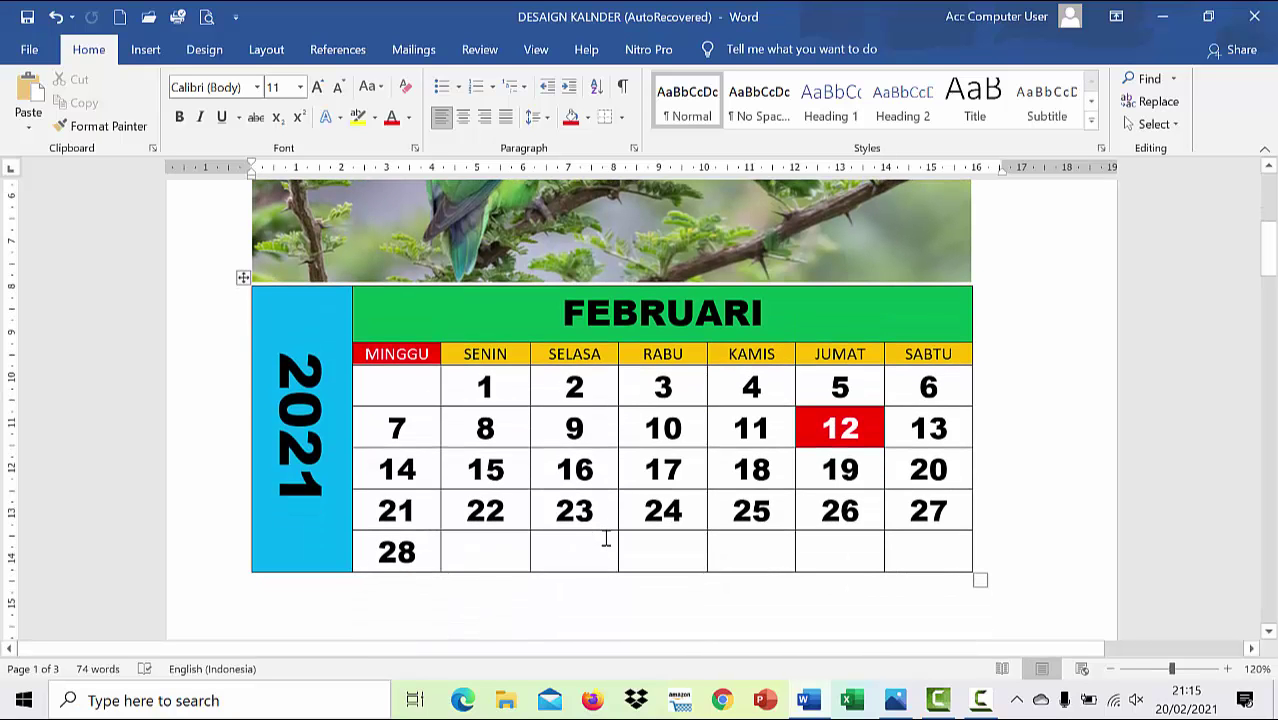
scroll(606, 539, up, 10)
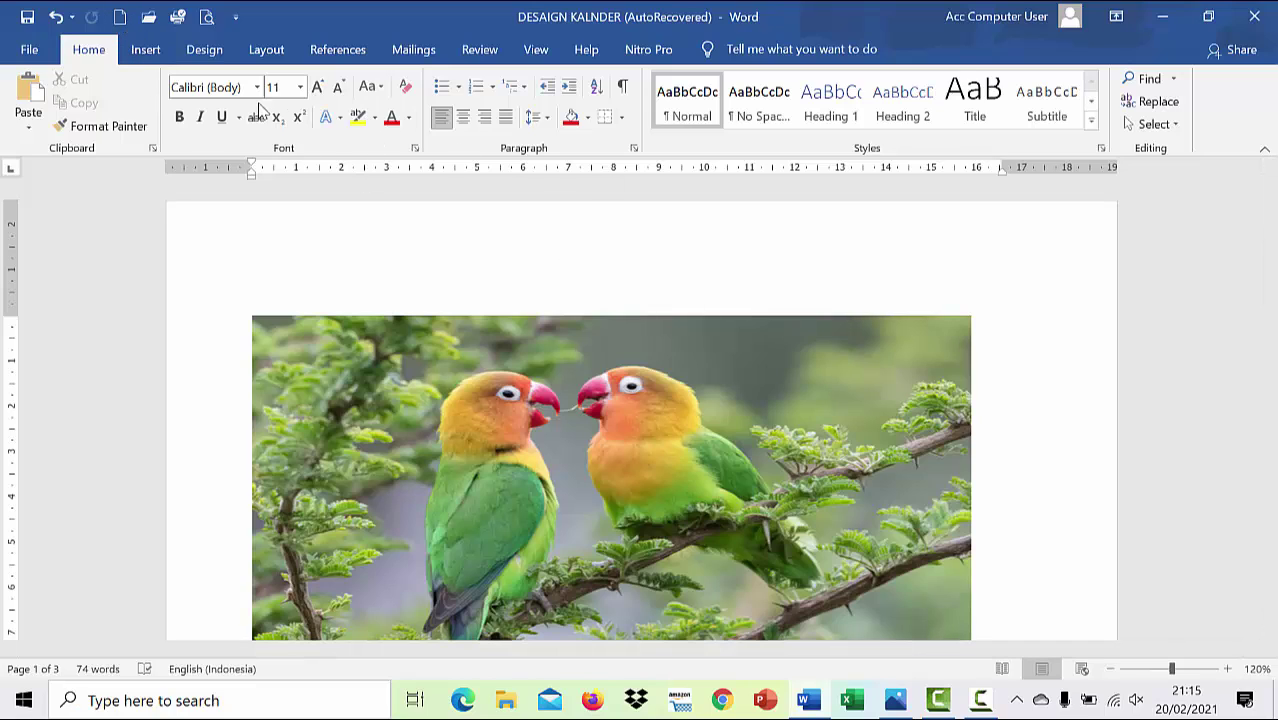
- Create a new blank document, add blank space above, and insert a table of 8 columns by 7 rows
click(122, 24)
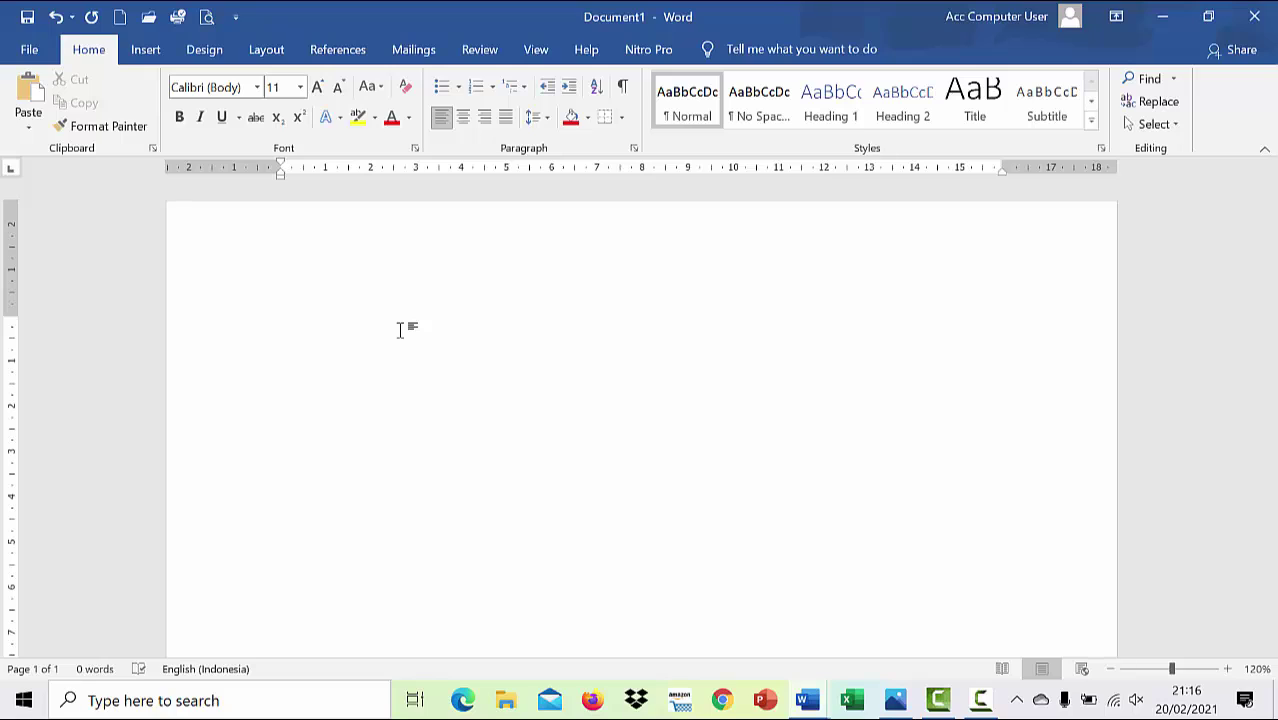
key(Return)
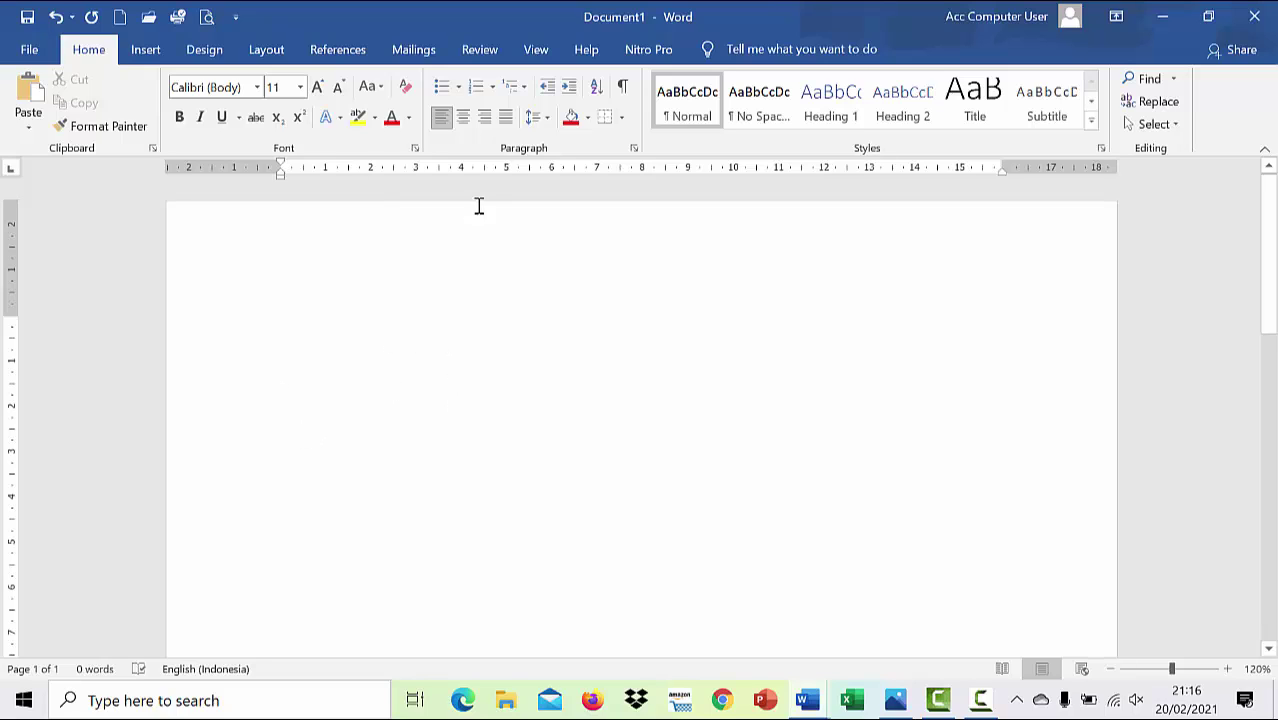
click(147, 62)
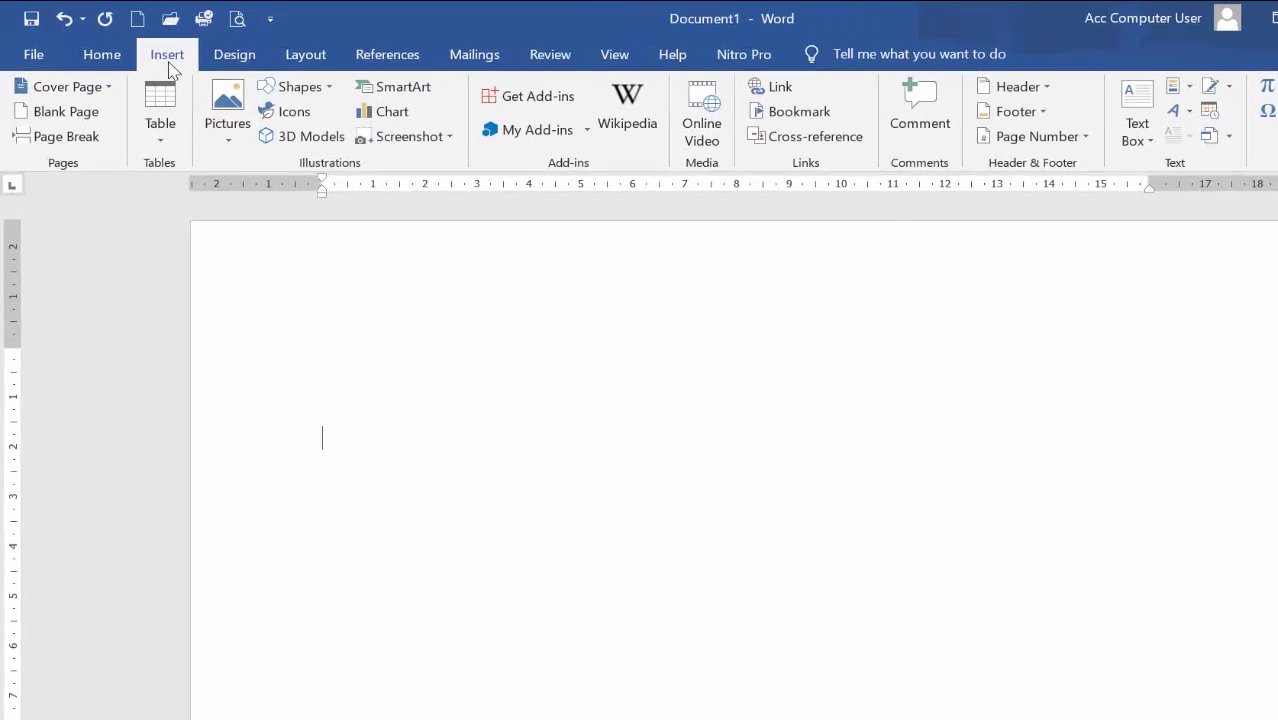
click(191, 151)
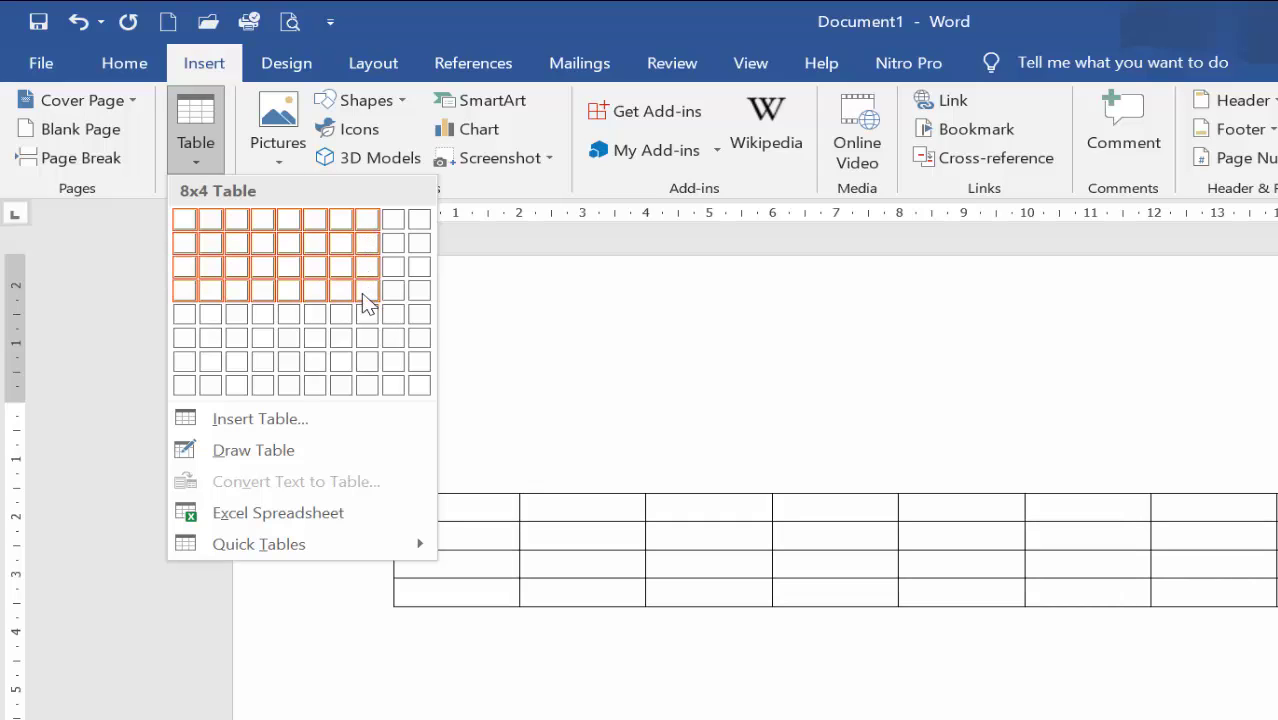
click(371, 362)
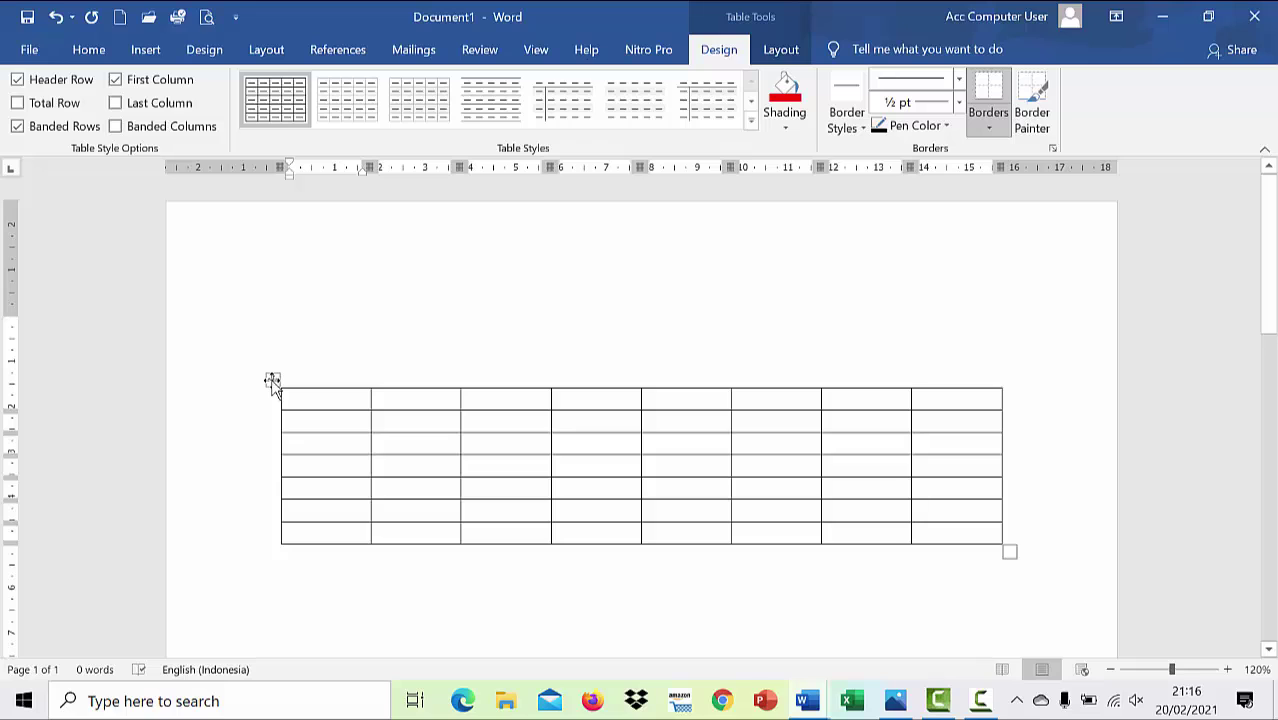
- Set the text of the whole table to Calibri (Body) at size 14
scroll(369, 363, down, 2)
scroll(368, 365, up, 1)
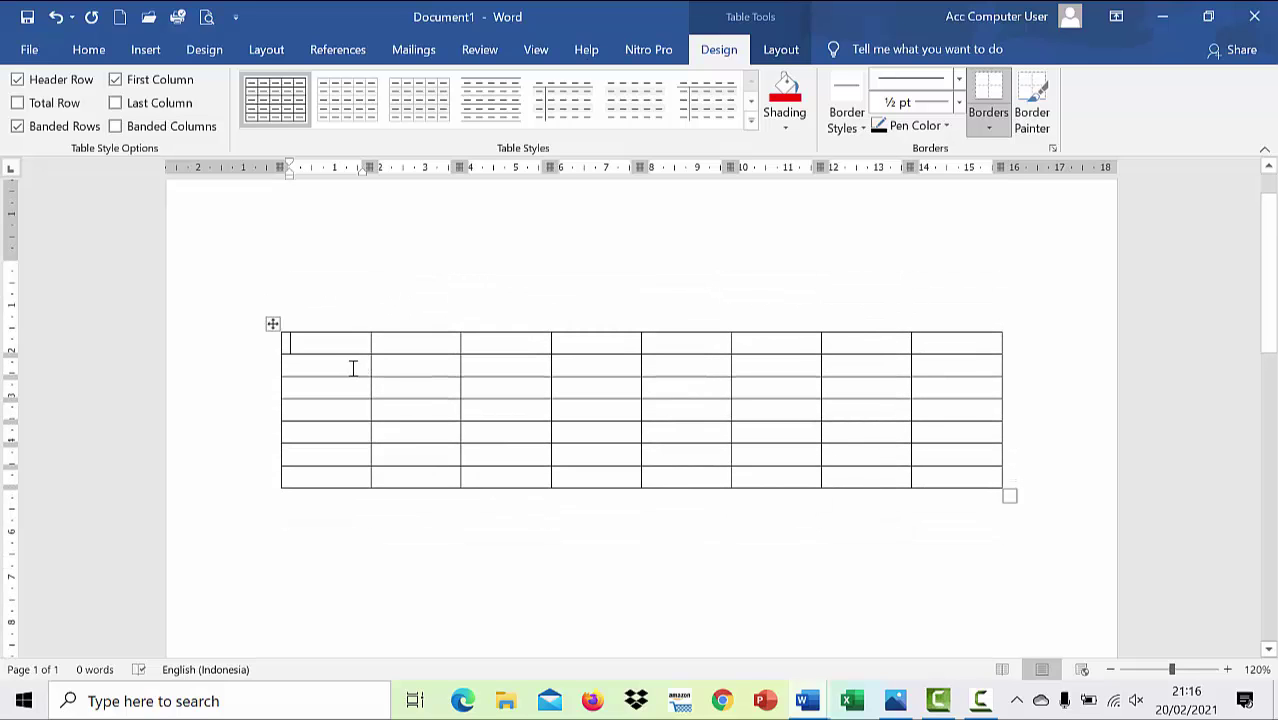
mouse_move(474, 318)
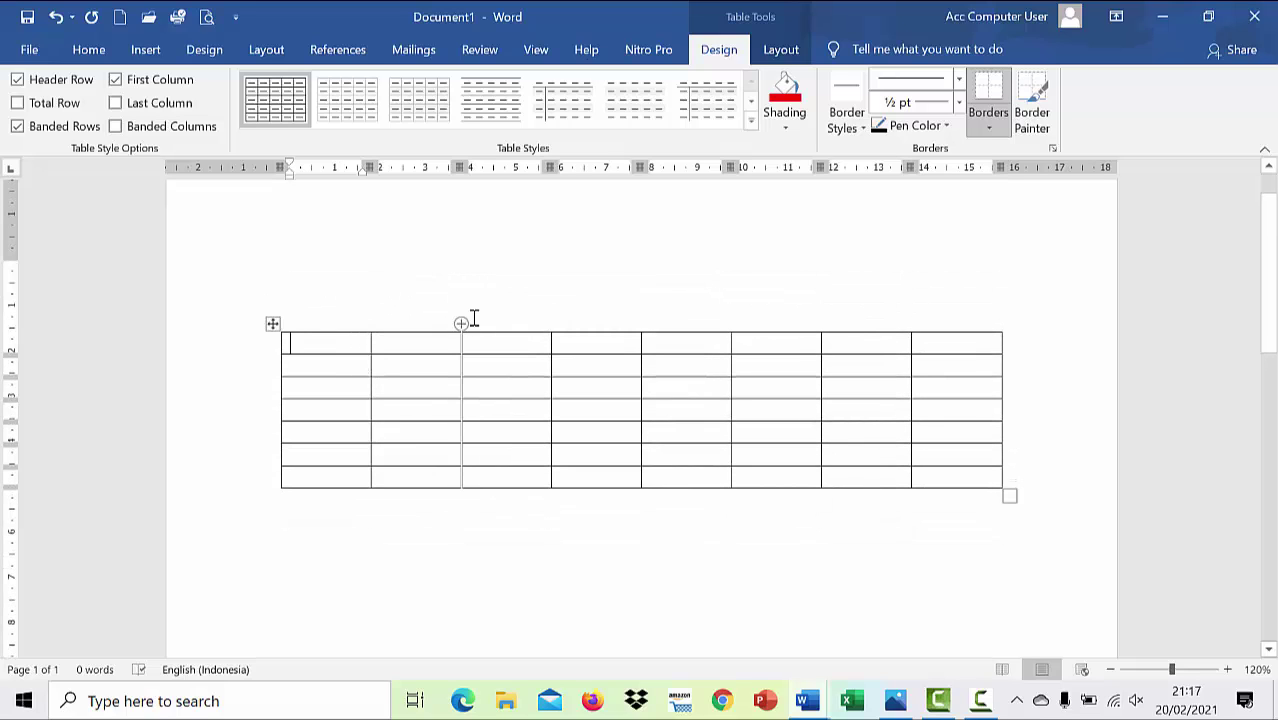
click(272, 323)
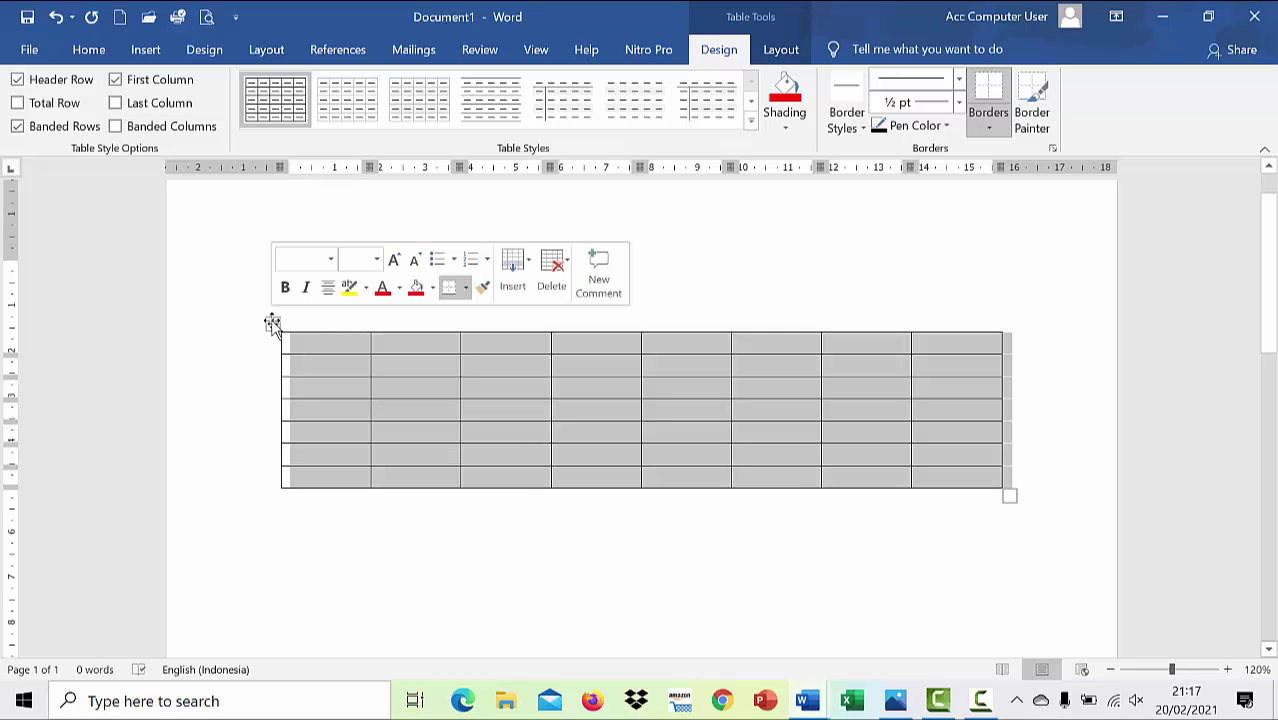
click(90, 49)
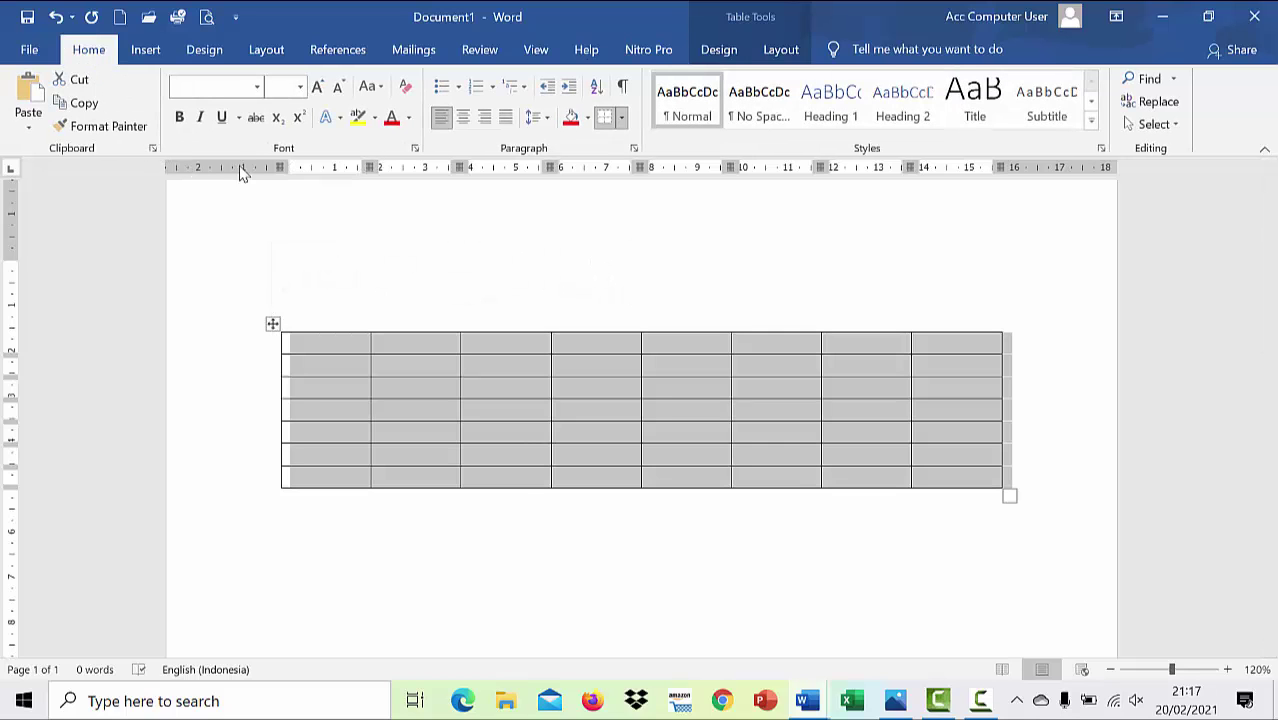
click(258, 88)
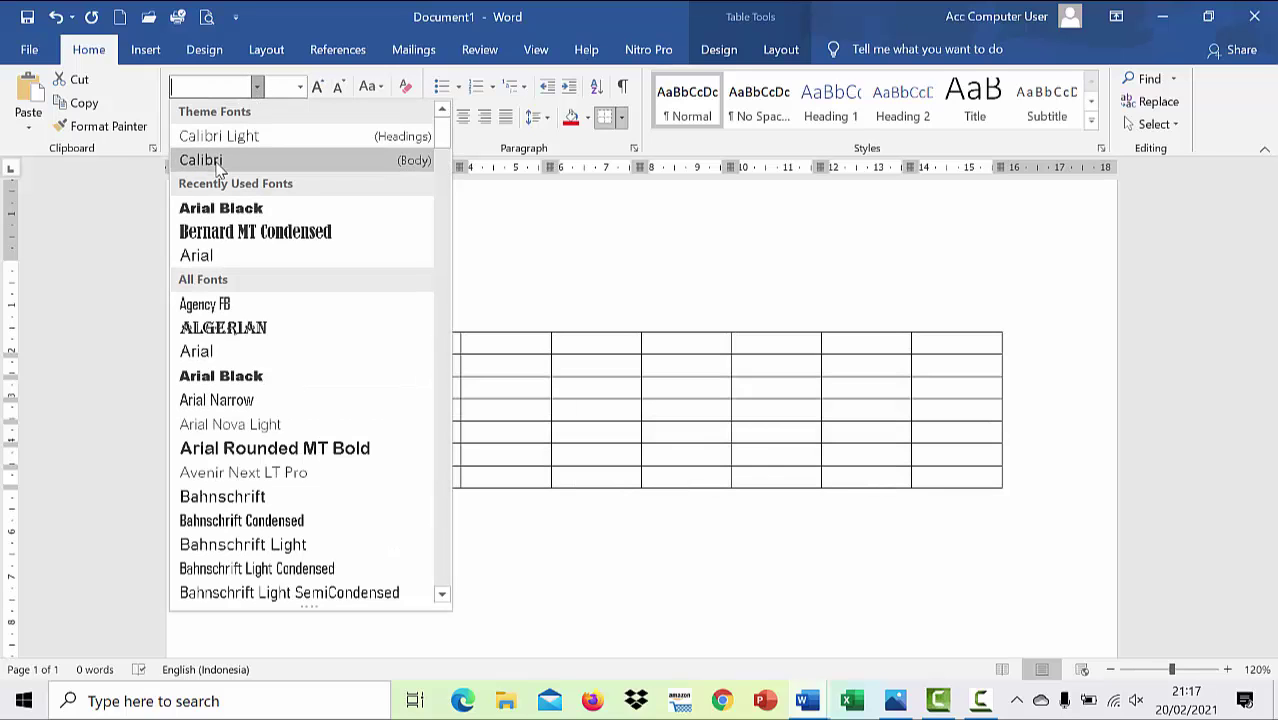
click(200, 160)
click(318, 88)
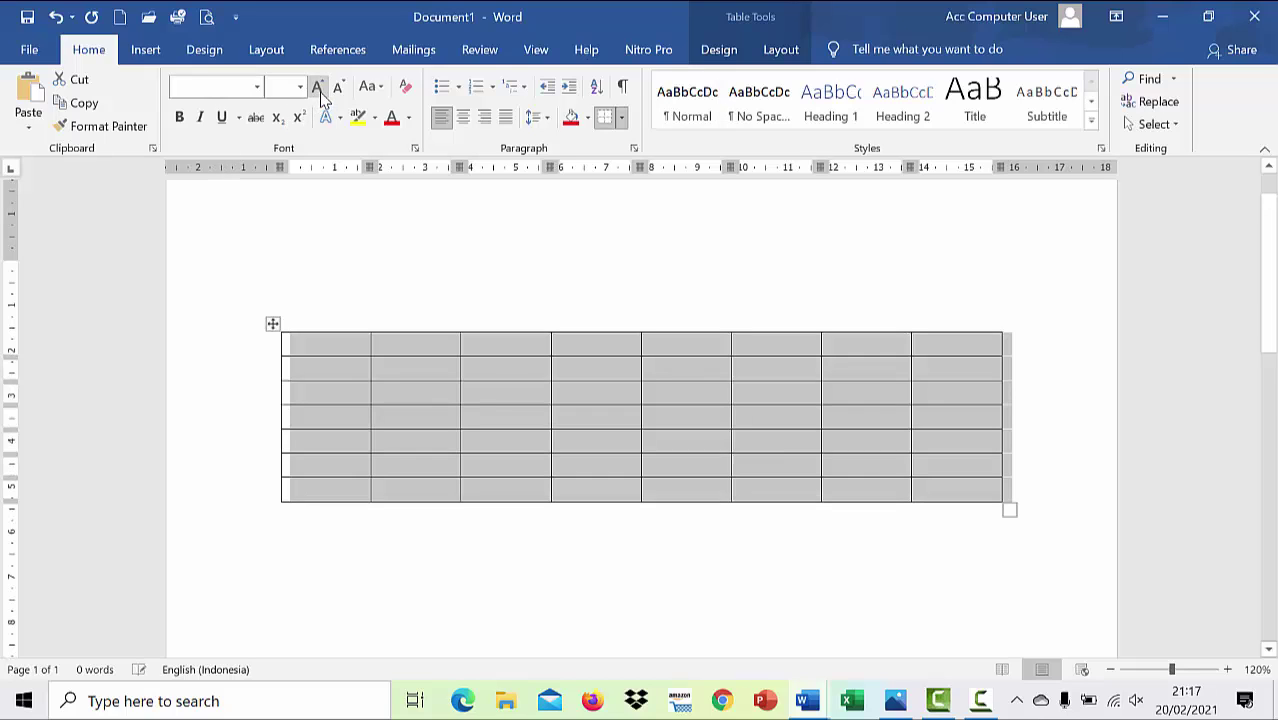
click(318, 88)
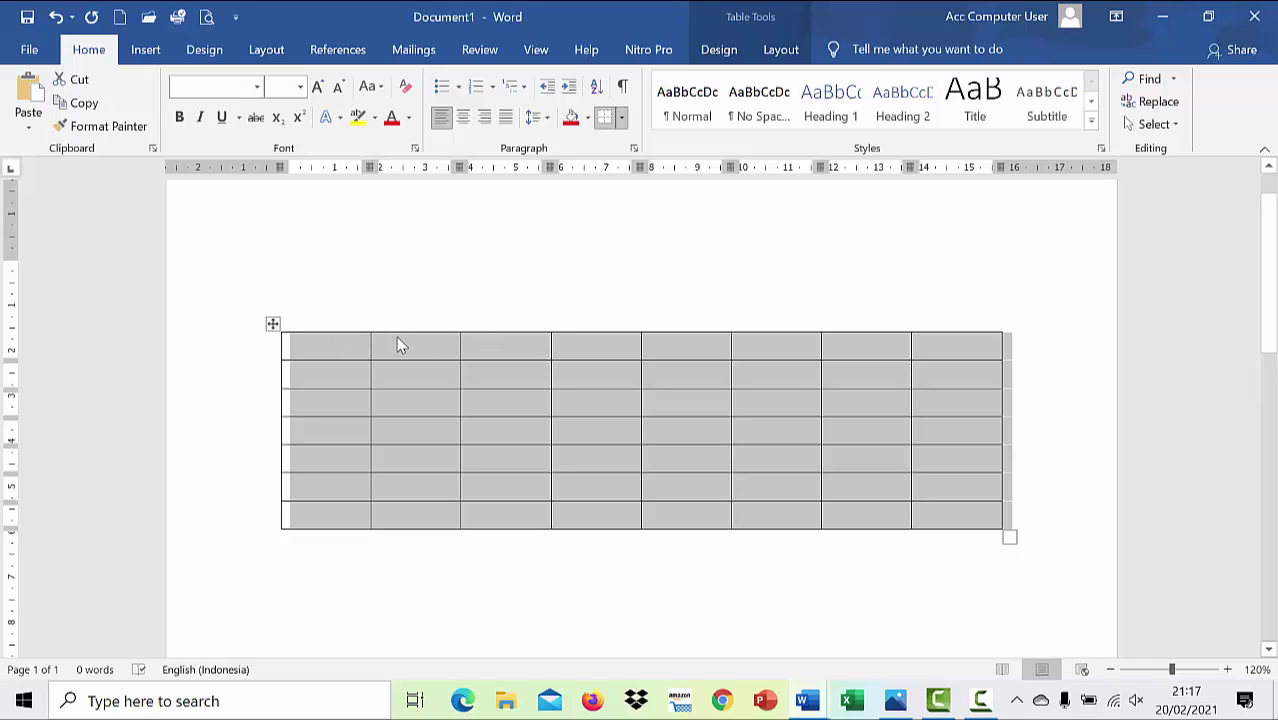
- Merge the second through eighth cells of the table's first row into one cell
click(338, 343)
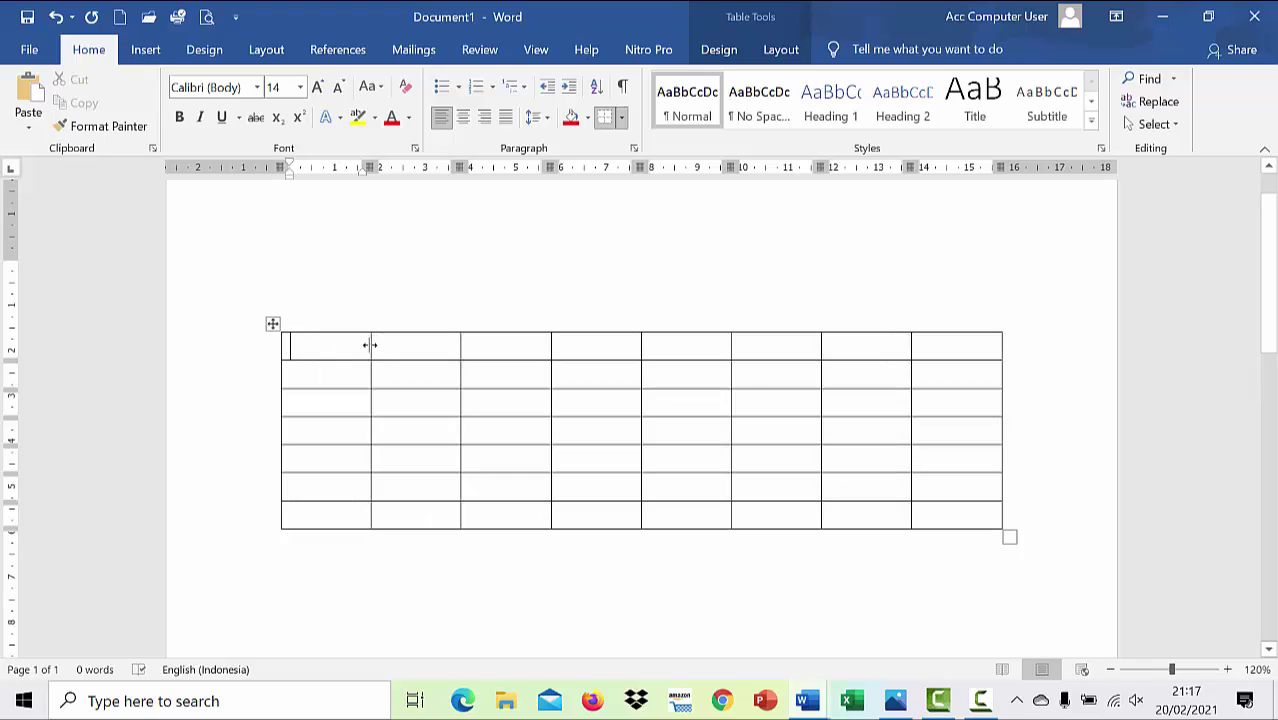
drag(394, 347, 950, 346)
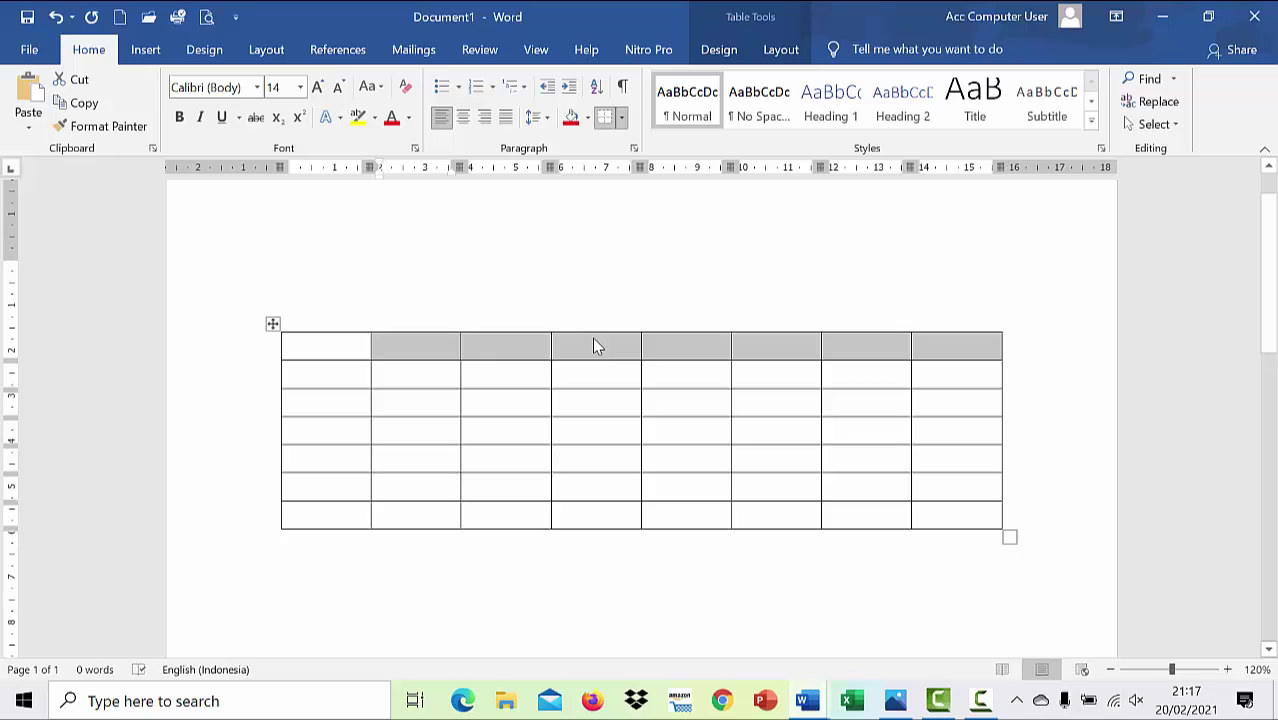
right_click(420, 352)
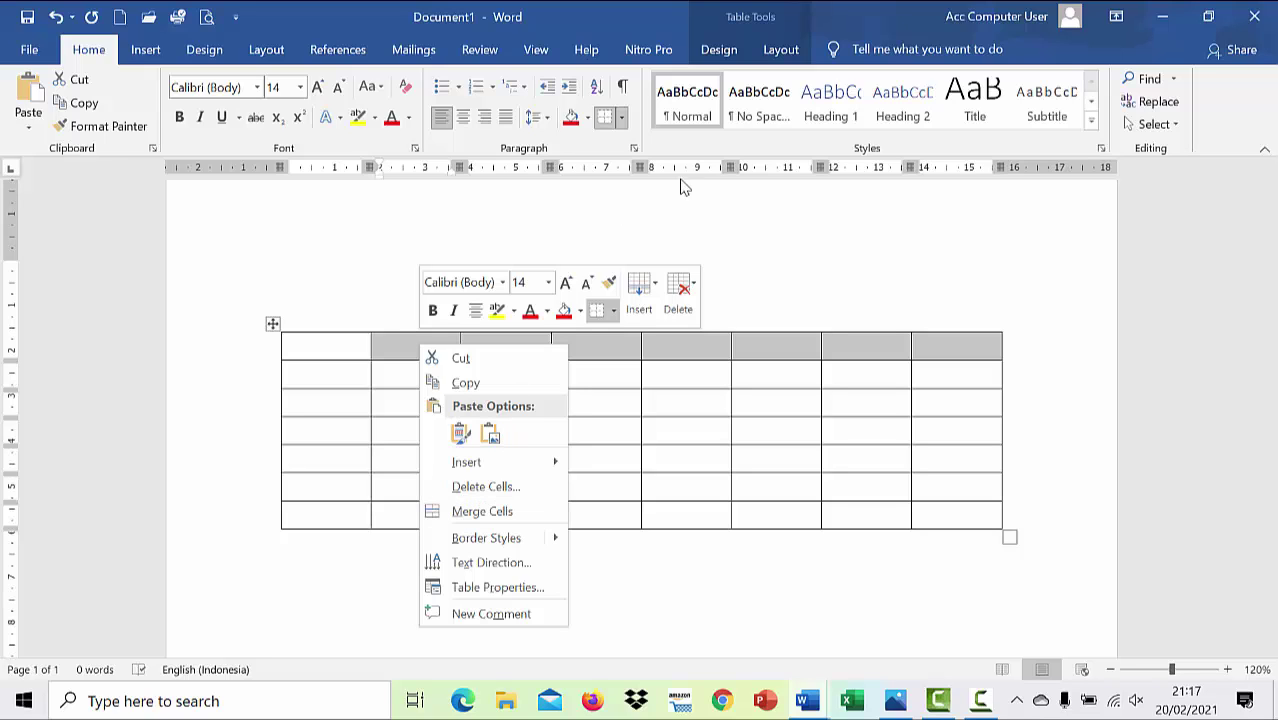
click(719, 50)
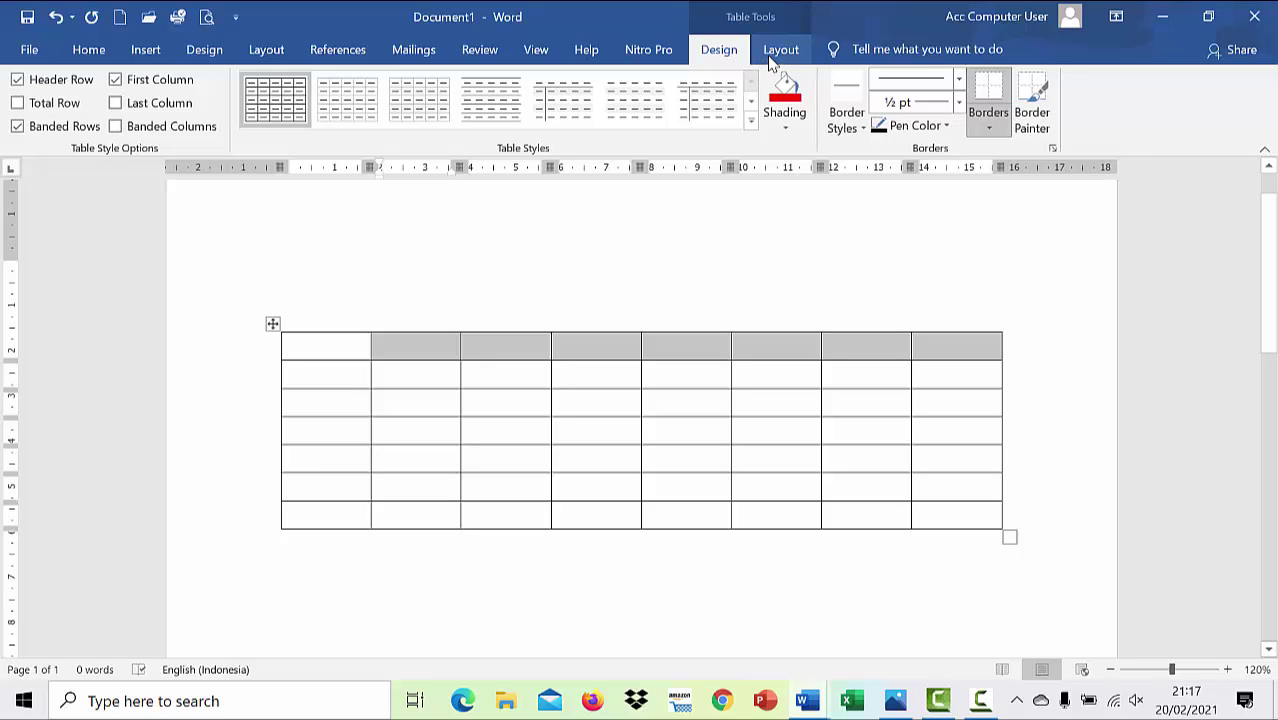
click(776, 56)
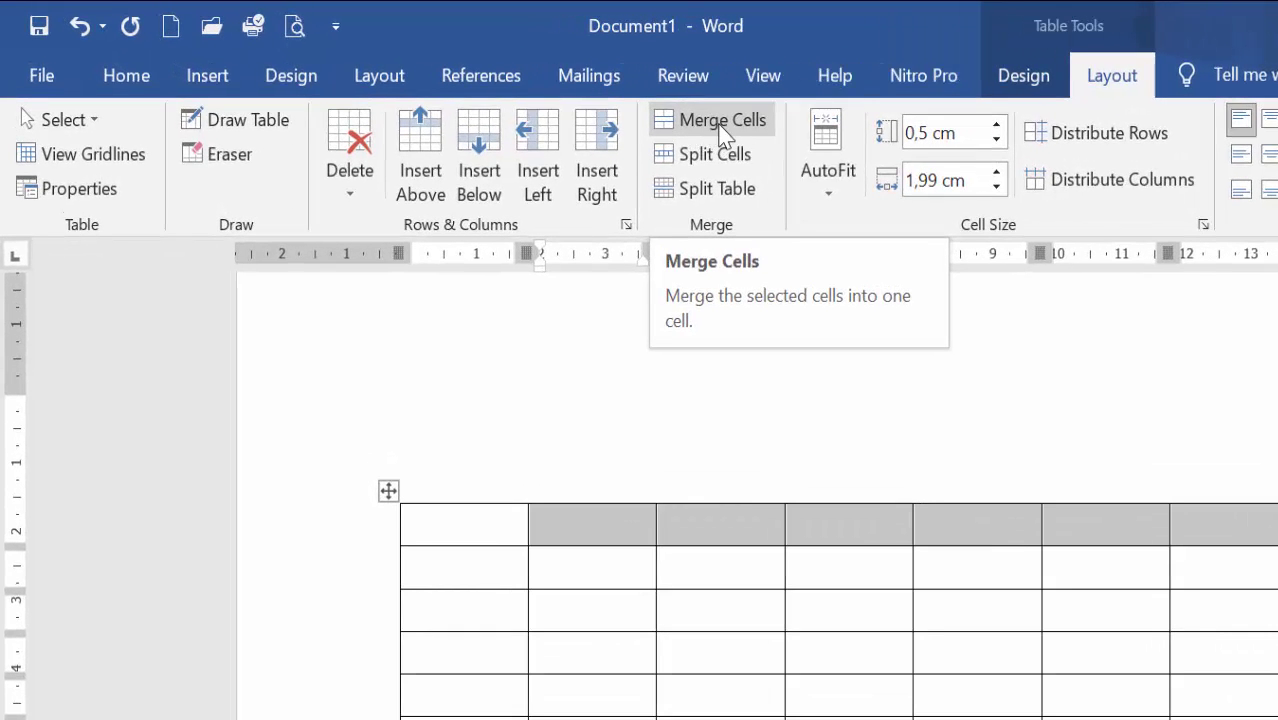
click(720, 127)
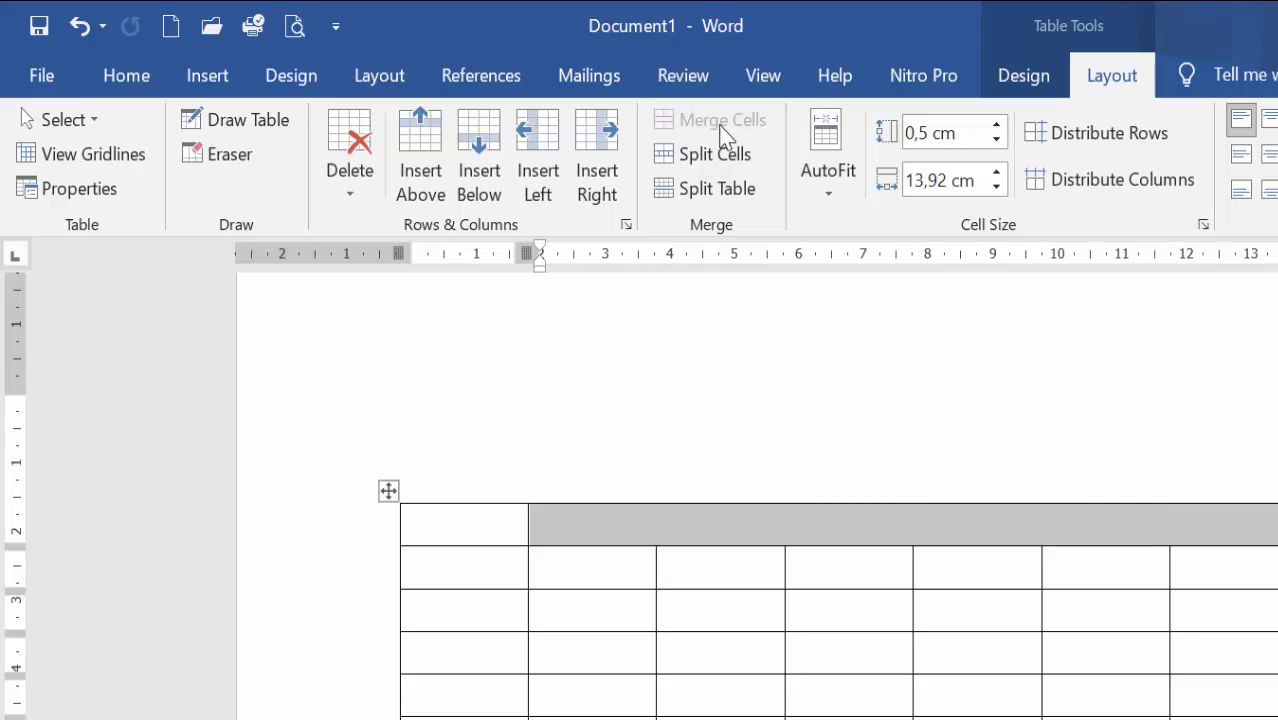
- Enter FEBRUARI as the month heading in the merged first-row cell and center it horizontally
click(747, 523)
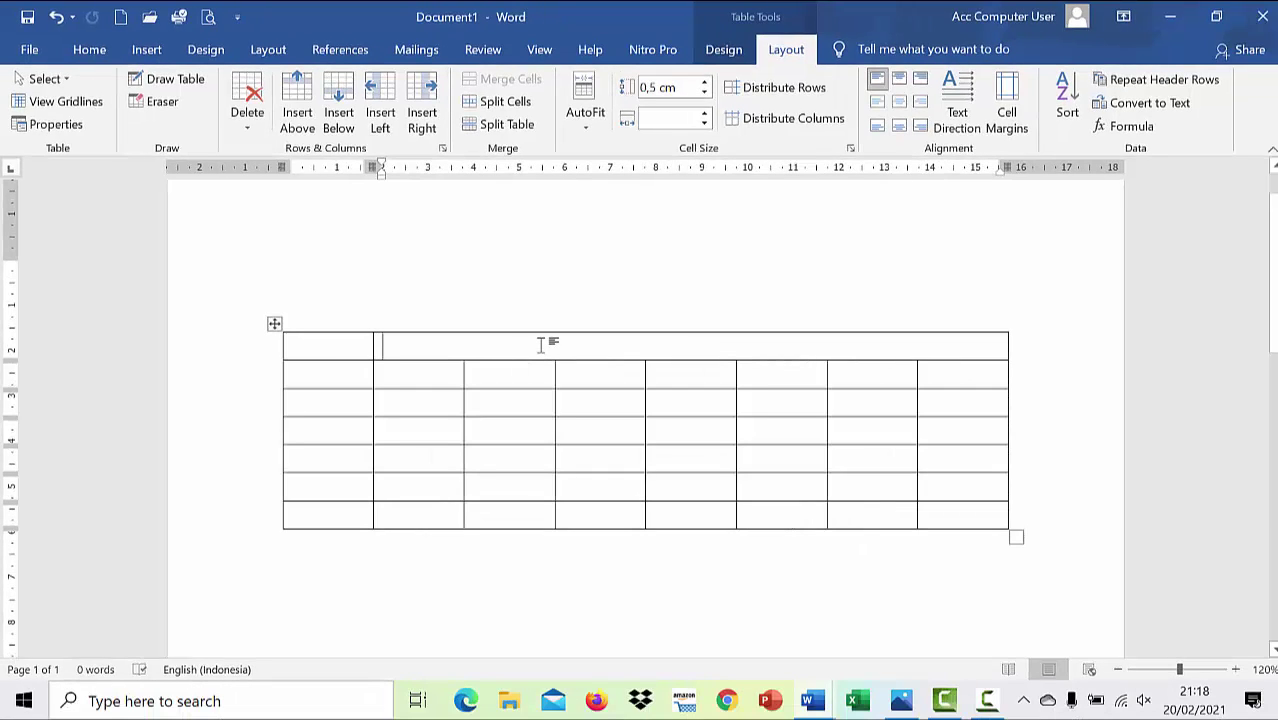
text(F)
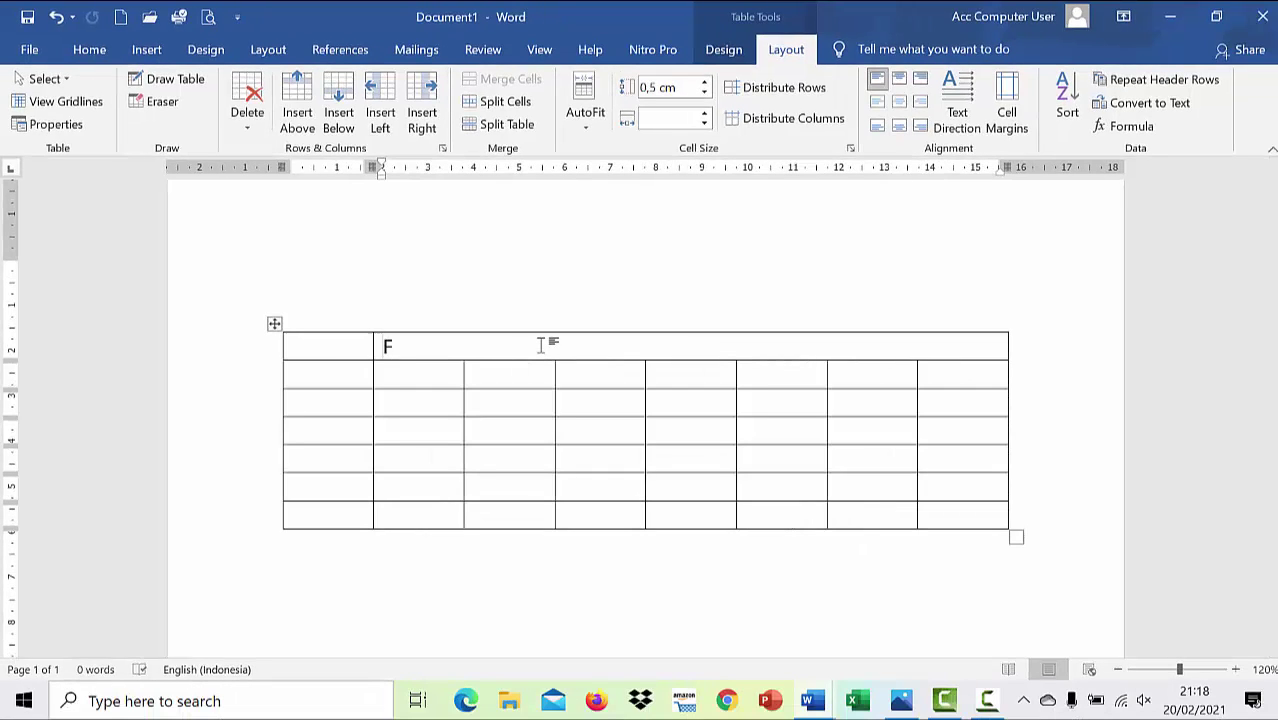
text(EBRUARI)
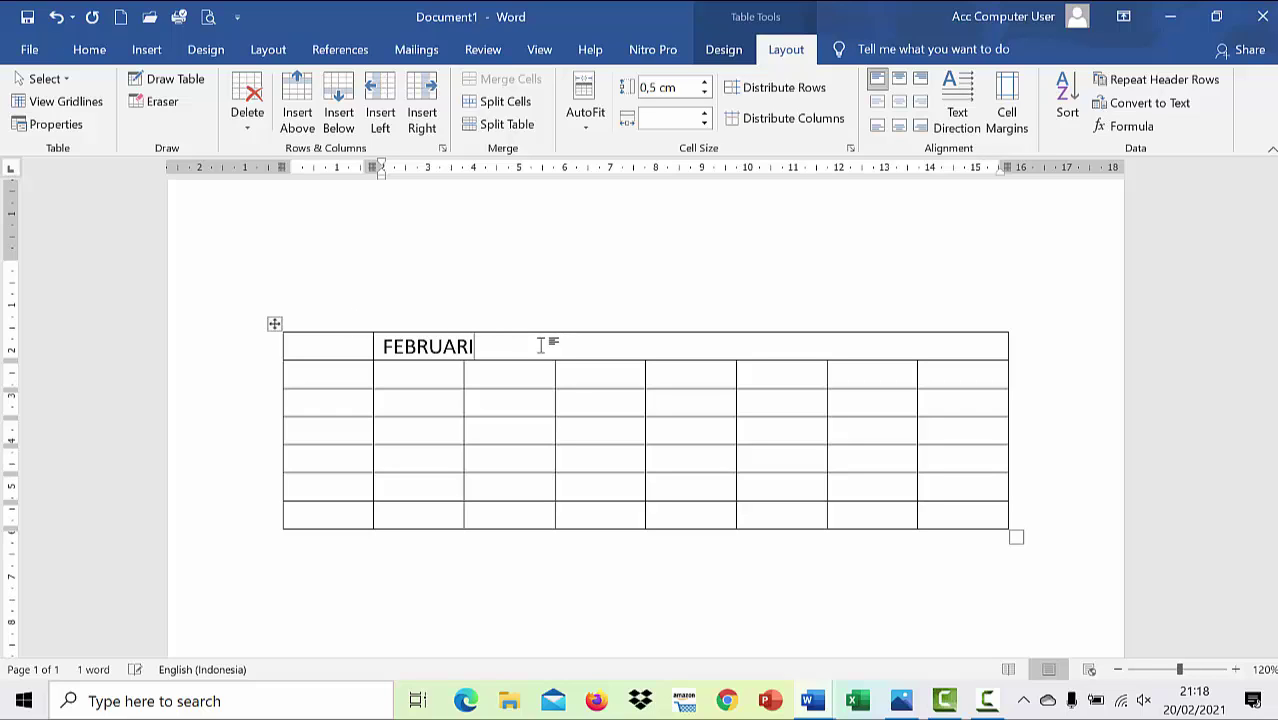
click(89, 49)
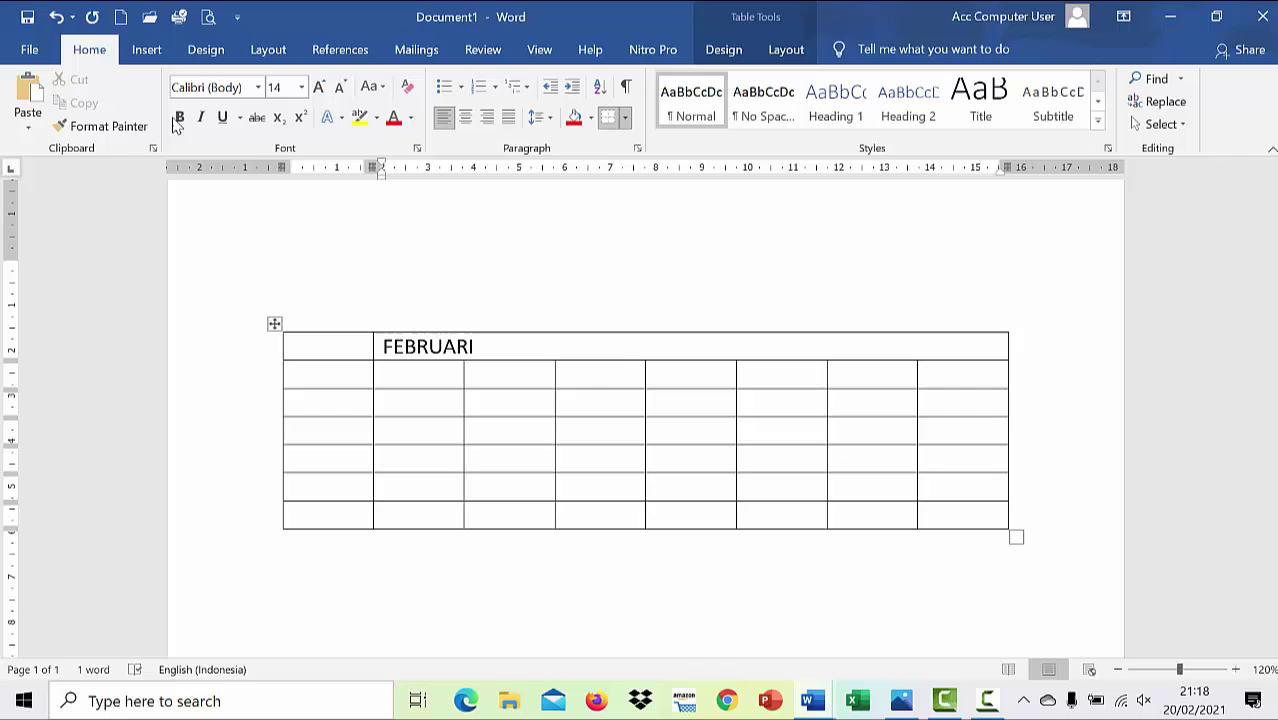
click(466, 121)
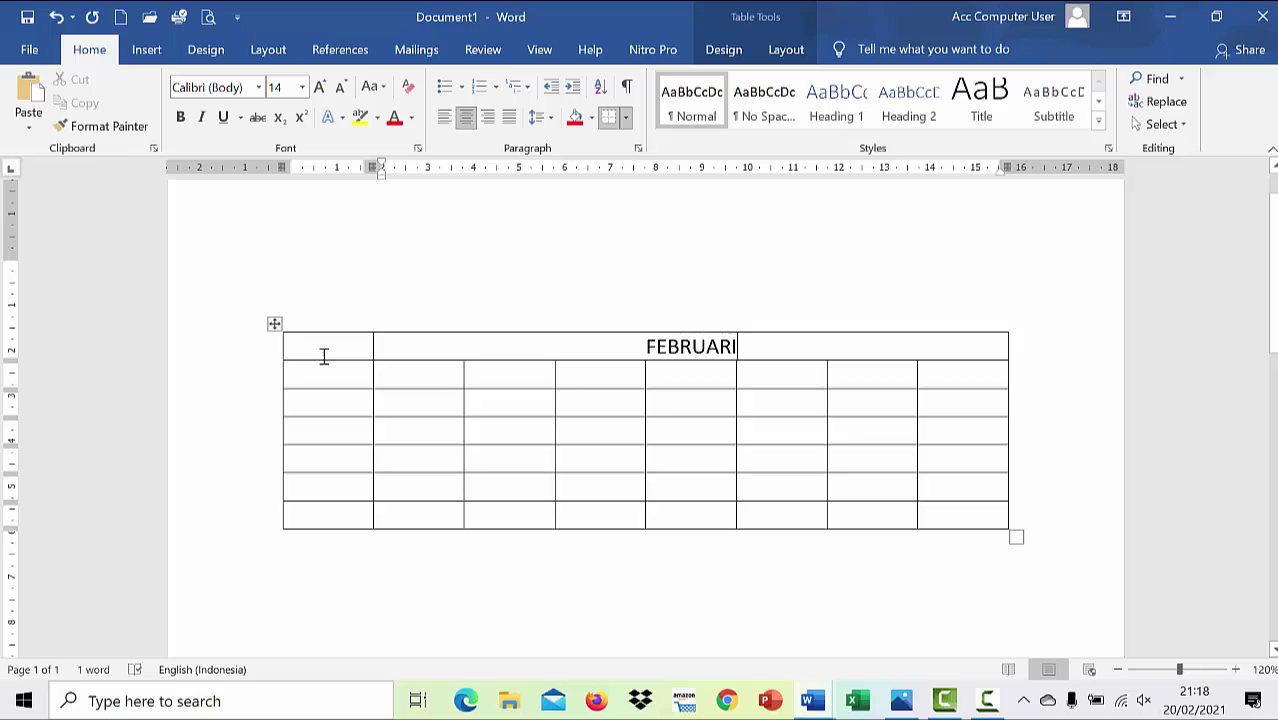
- Merge all seven cells of the table's first column into one cell and enter 2021 in it
drag(324, 360, 323, 511)
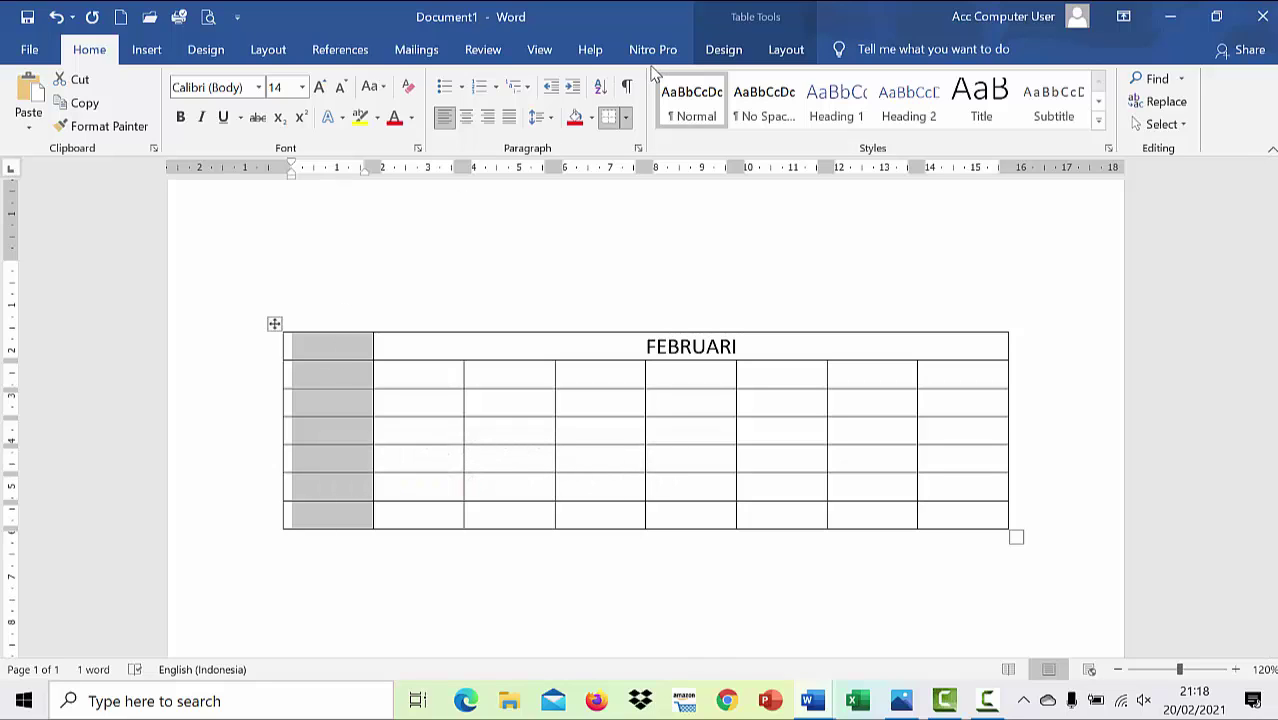
right_click(331, 377)
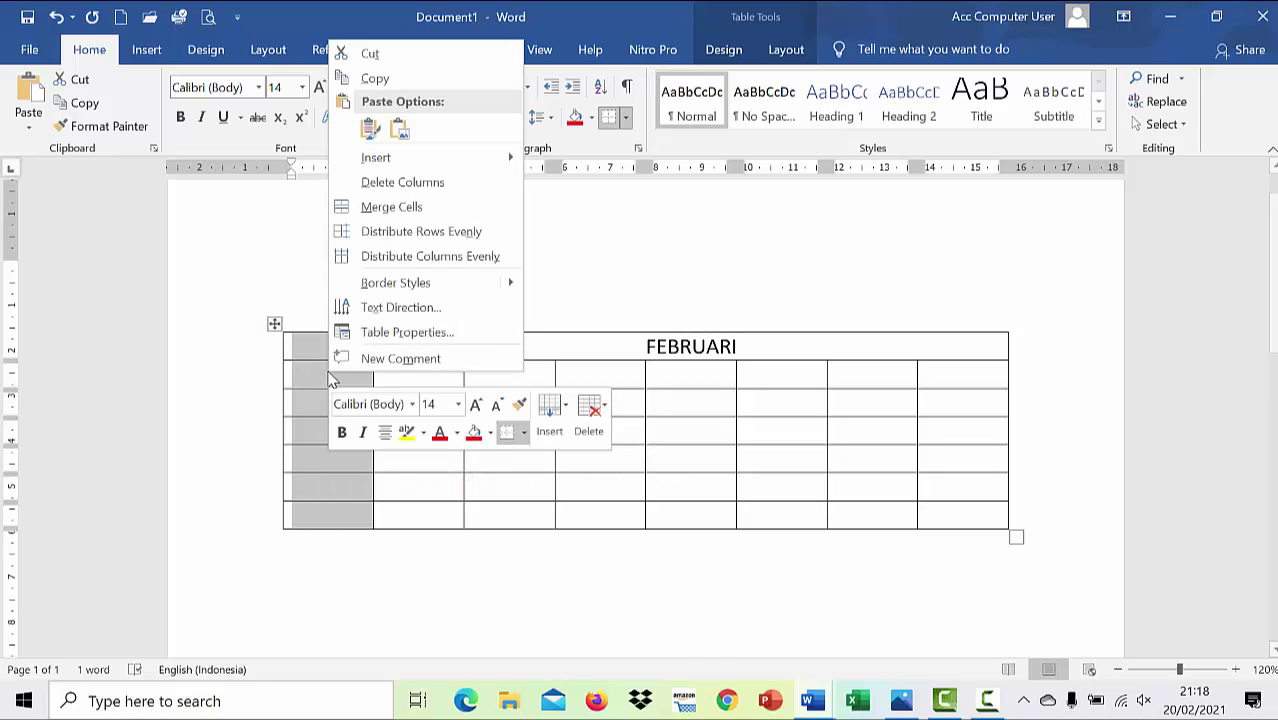
click(404, 212)
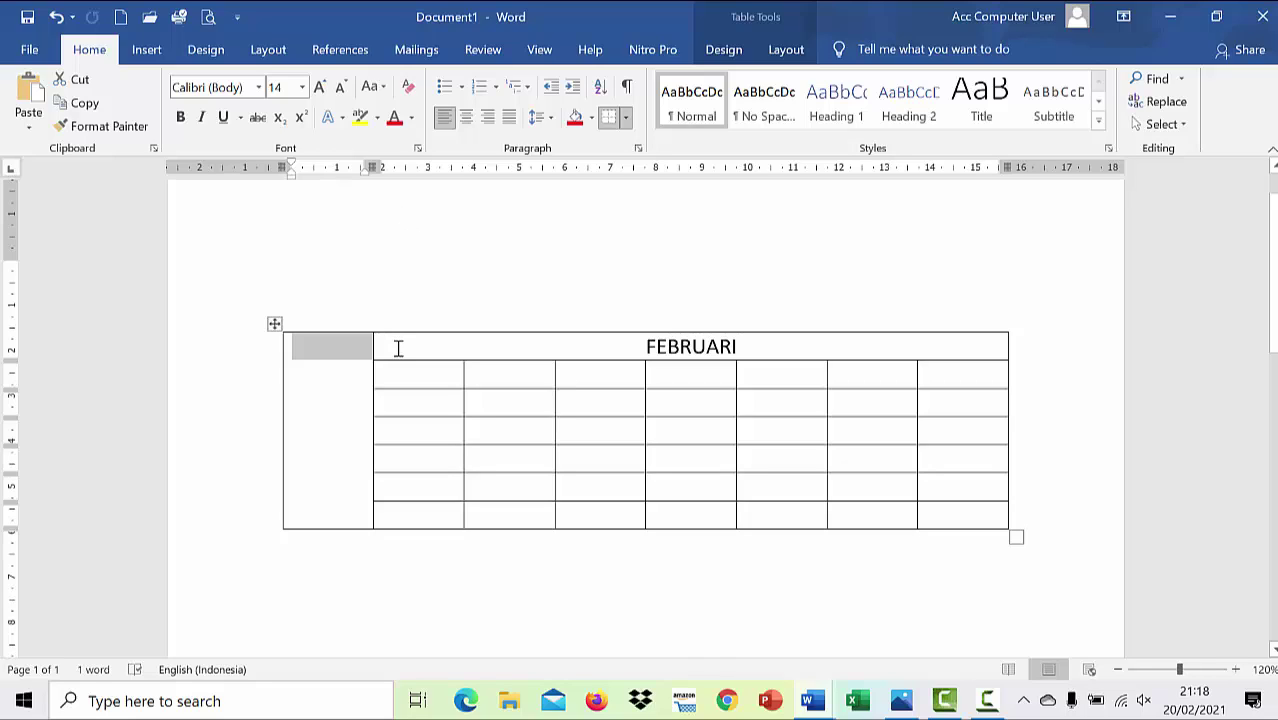
text(2021)
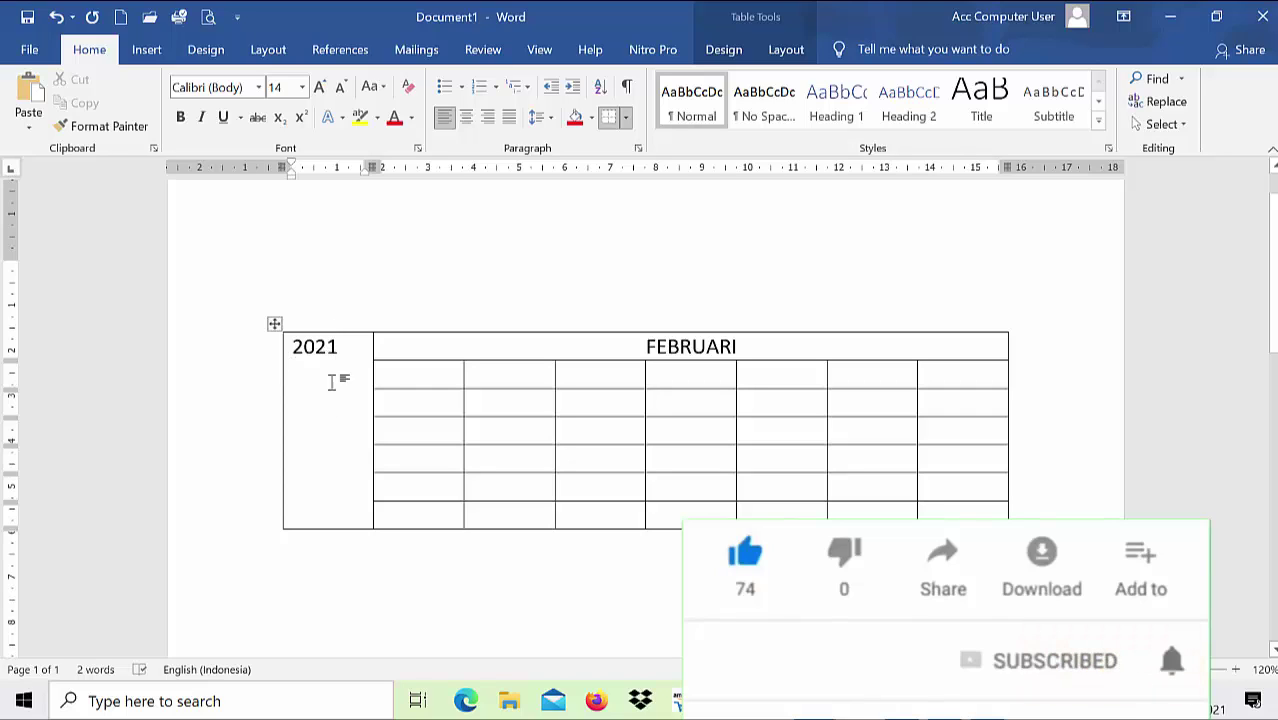
- Rotate the 2021 text in the merged first-column cell to read downward and center it both ways within the cell
click(286, 356)
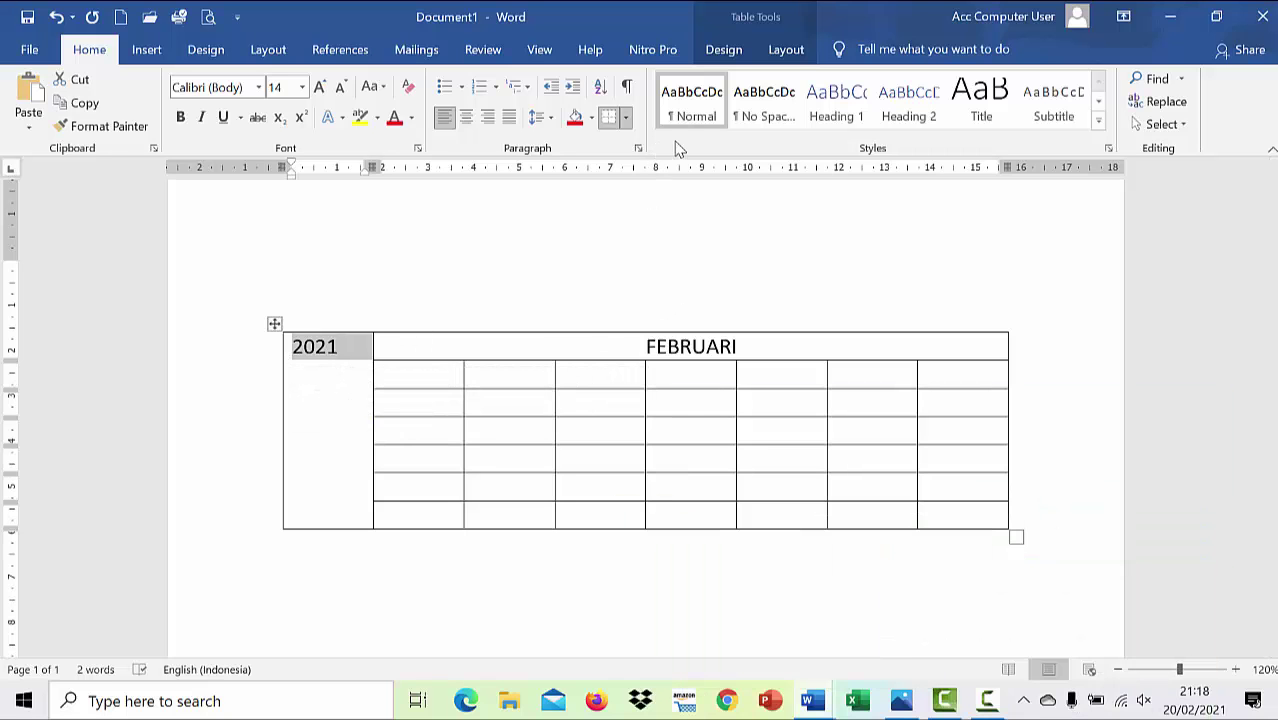
click(781, 58)
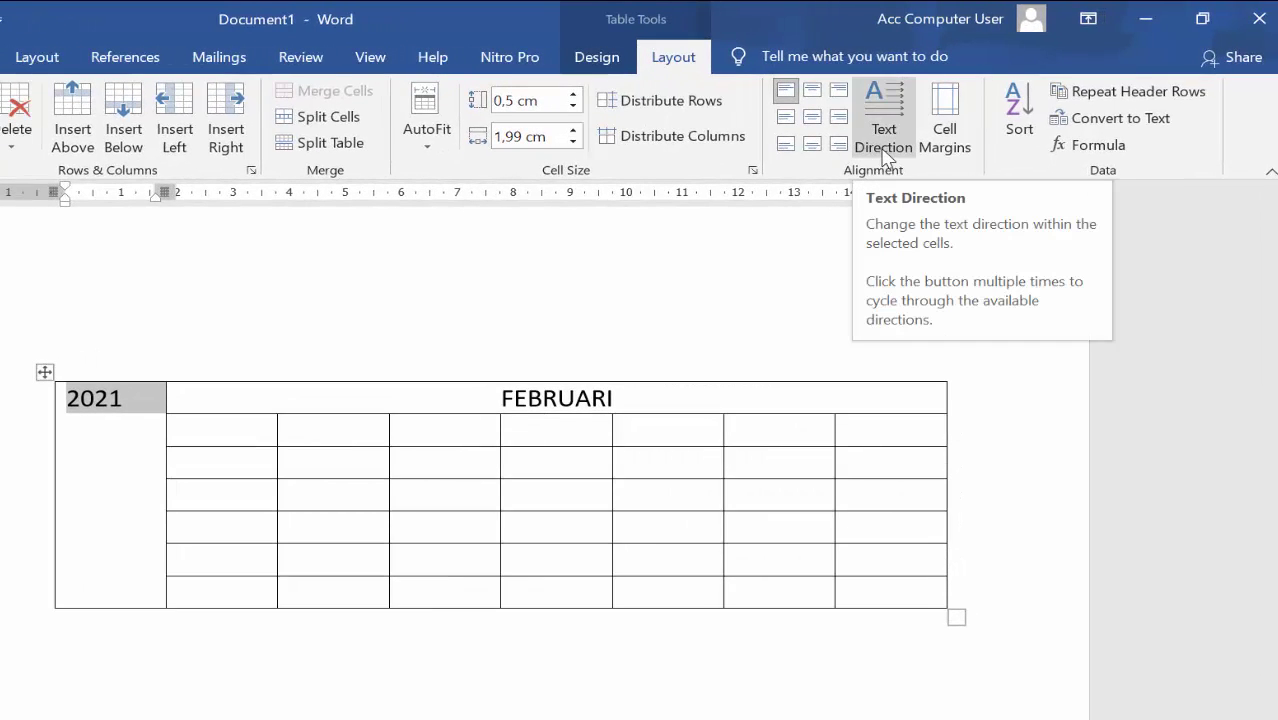
click(884, 157)
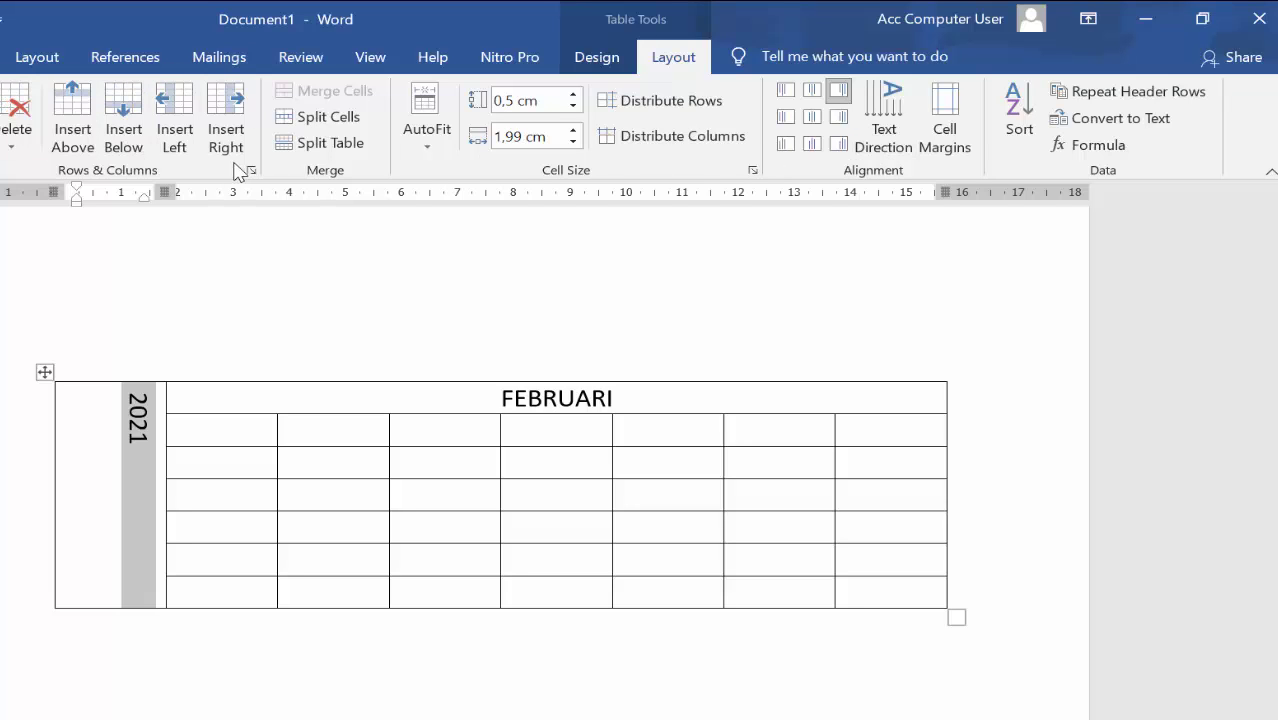
click(812, 118)
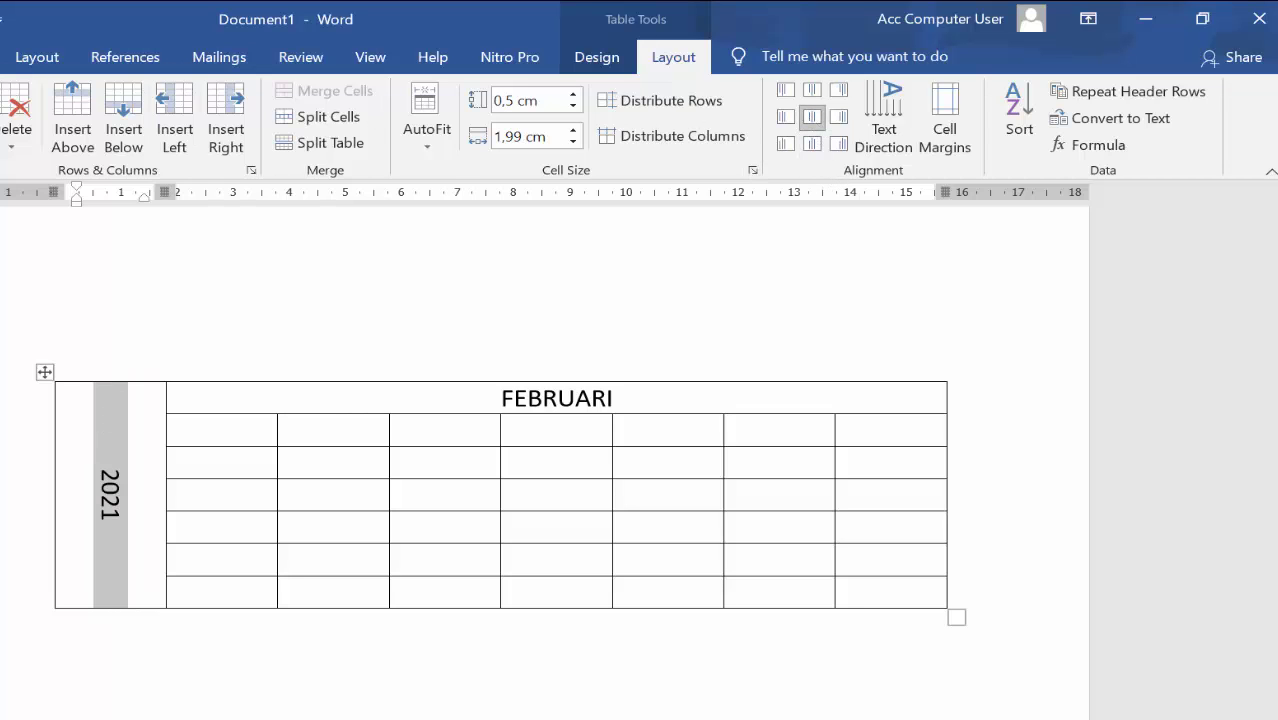
- Enlarge the 2021 text in the merged first-column cell to font size 36
click(0, 57)
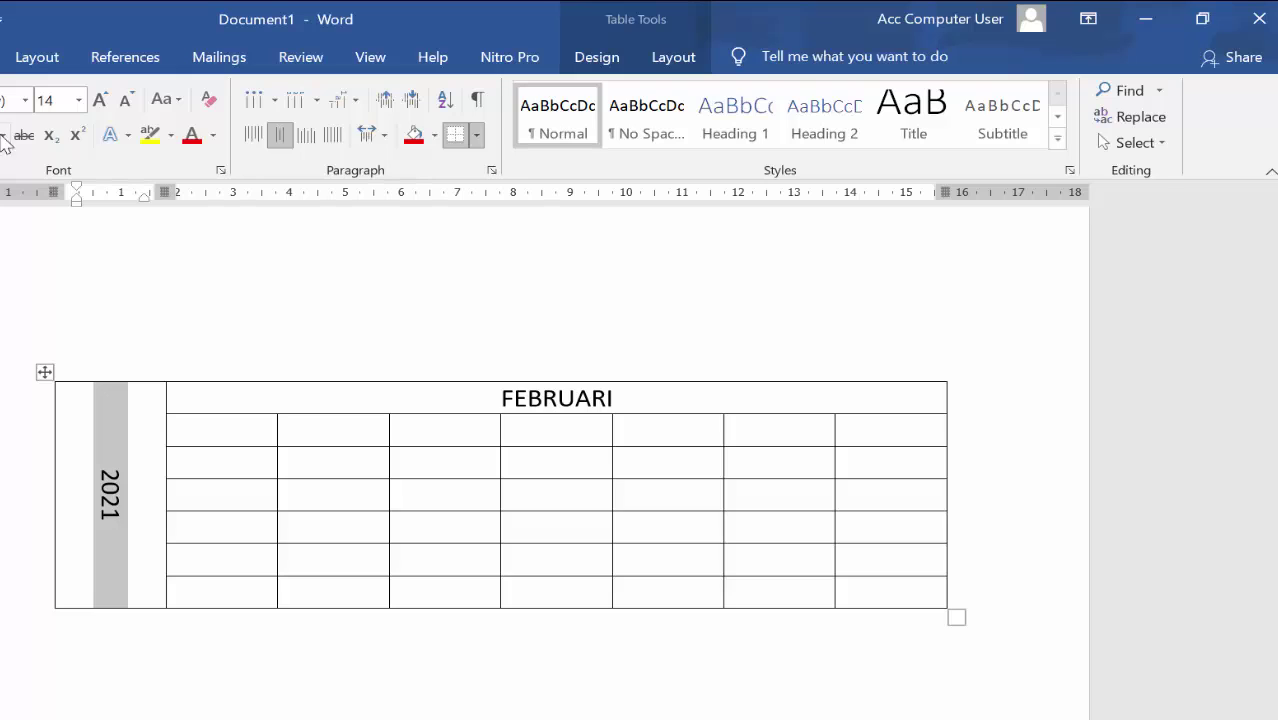
click(100, 101)
click(100, 101)
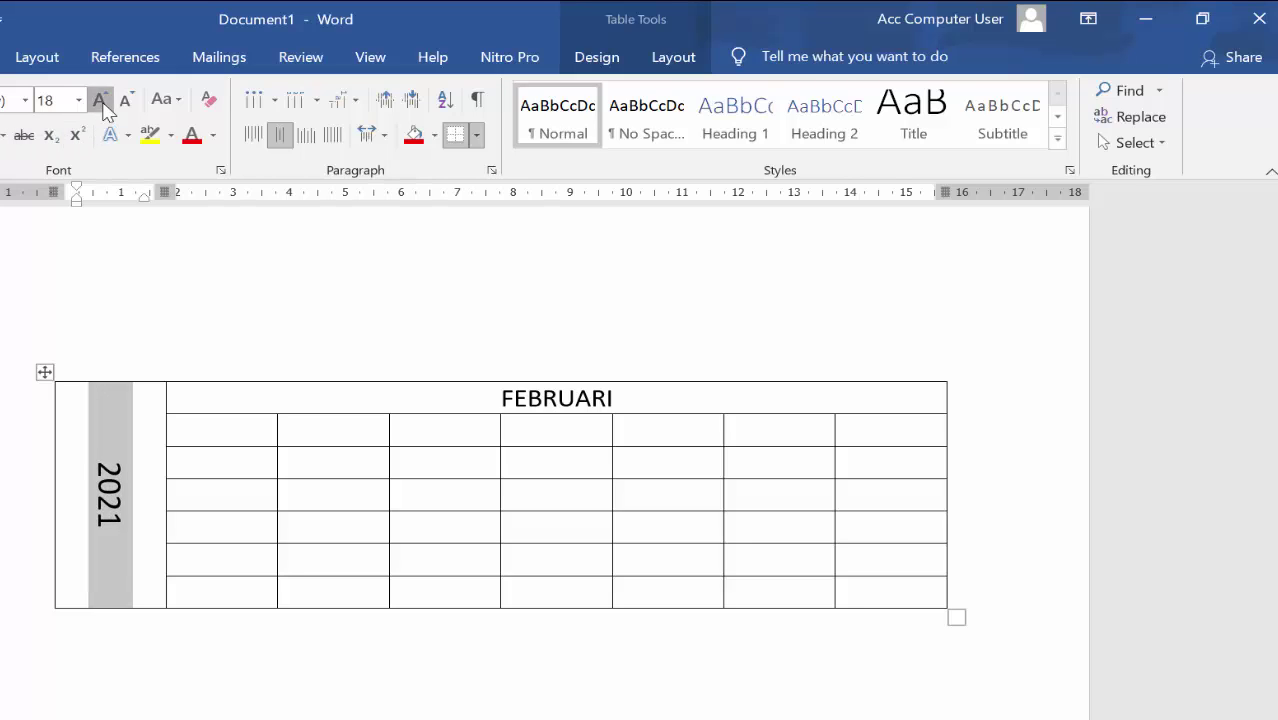
click(100, 101)
click(100, 101)
click(100, 101)
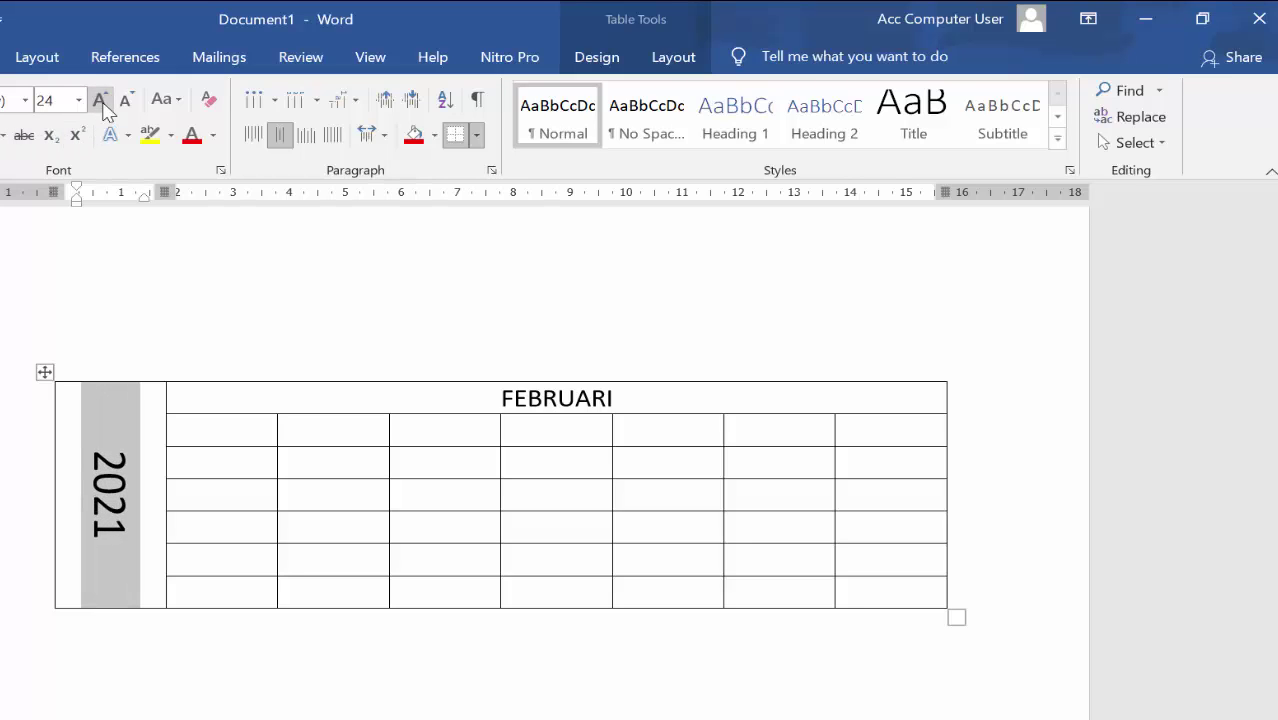
click(100, 101)
click(100, 101)
click(100, 101)
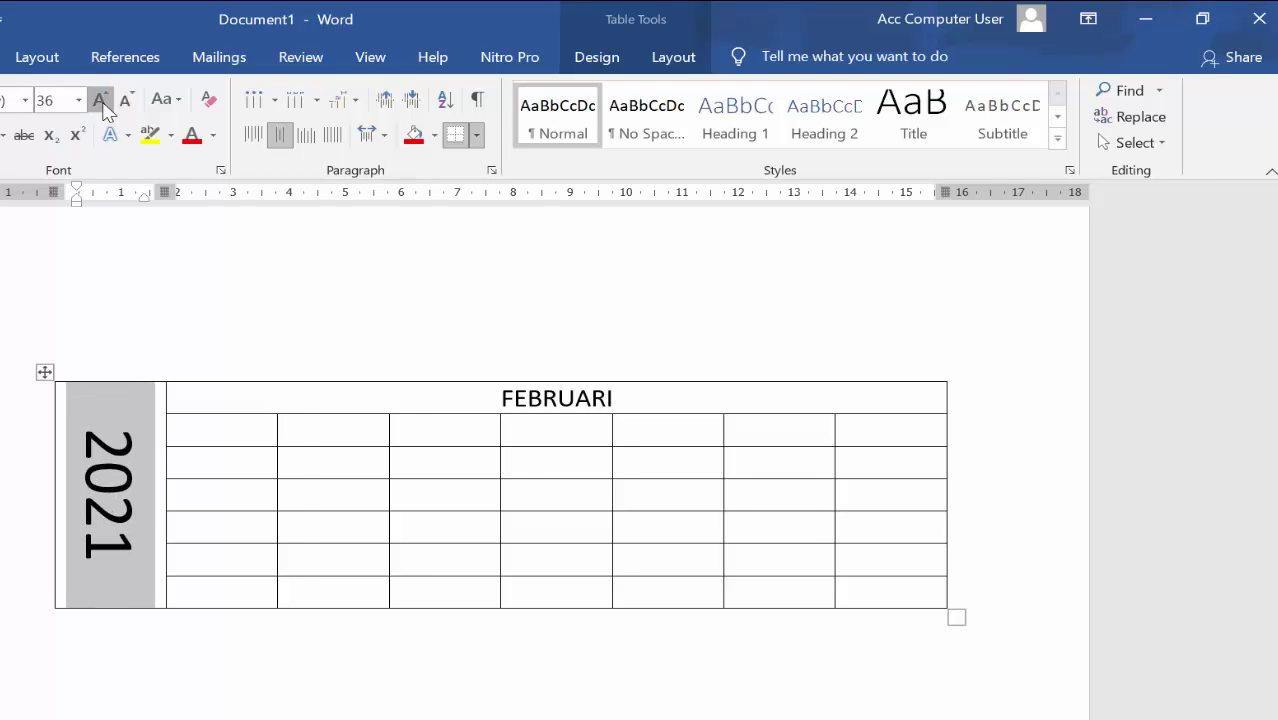
click(100, 101)
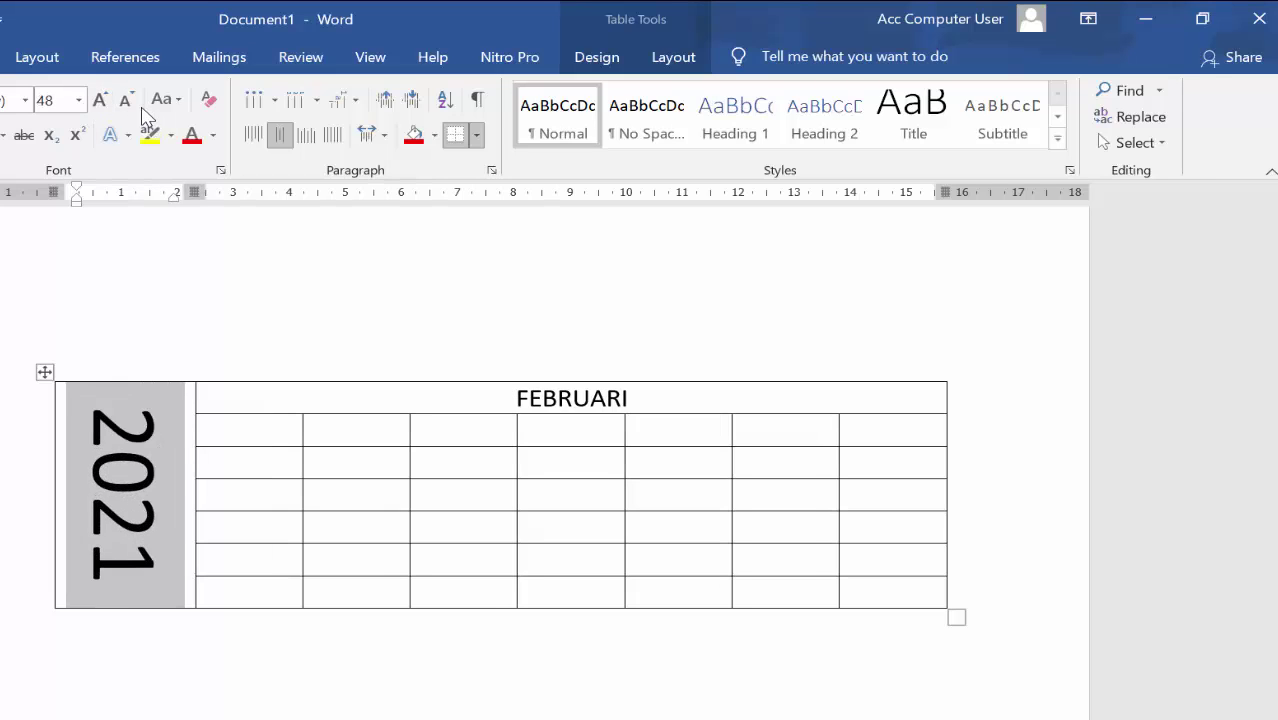
click(126, 101)
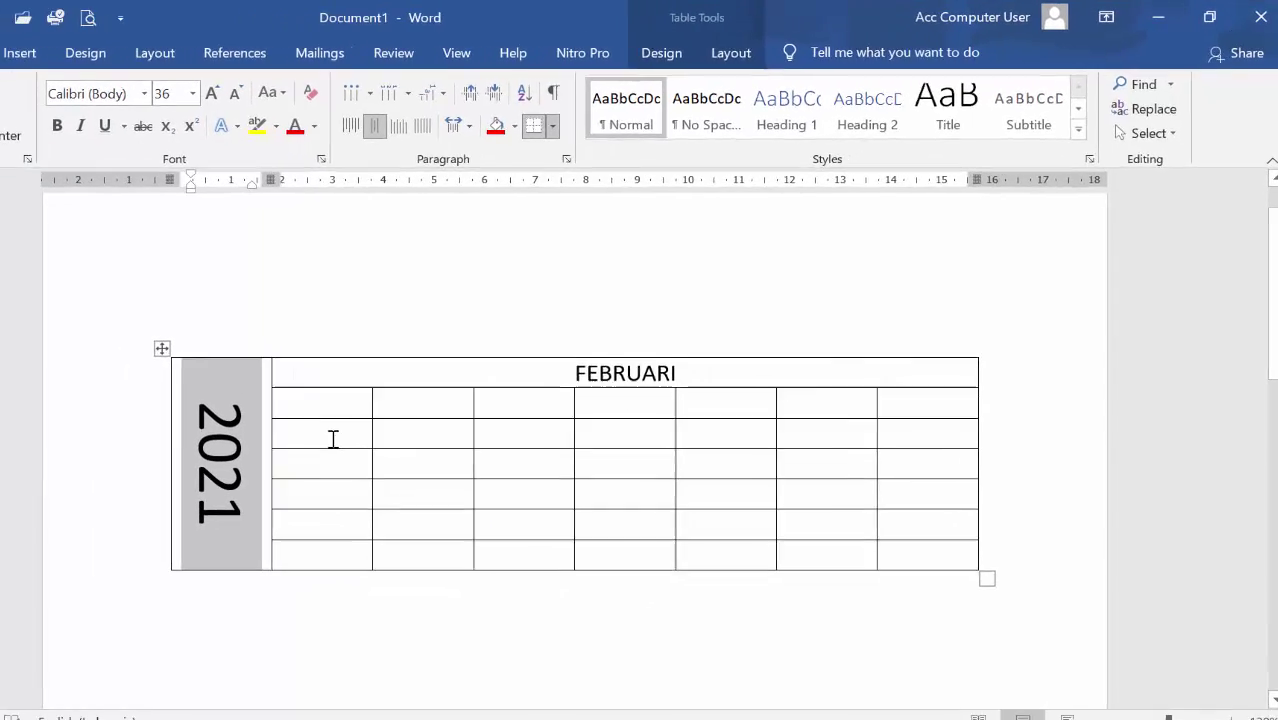
- Center the text horizontally in all the cells below the FEBRUARI heading
click(406, 388)
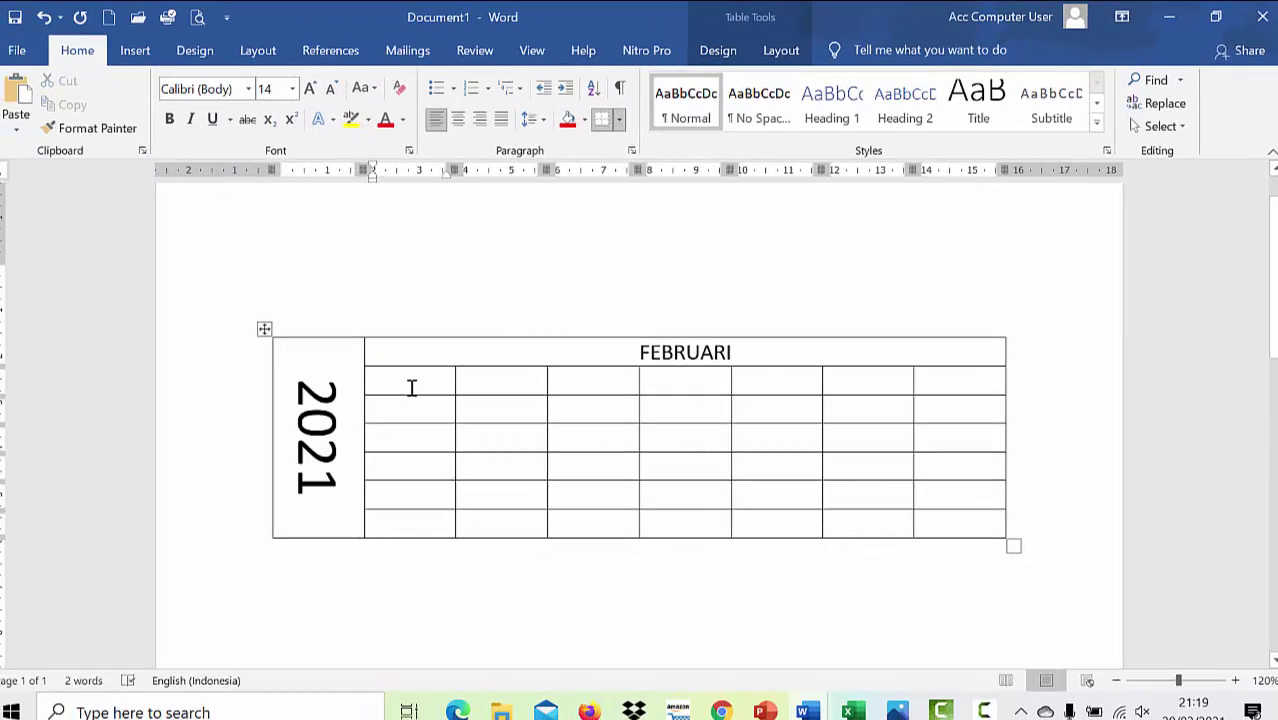
drag(410, 388, 941, 531)
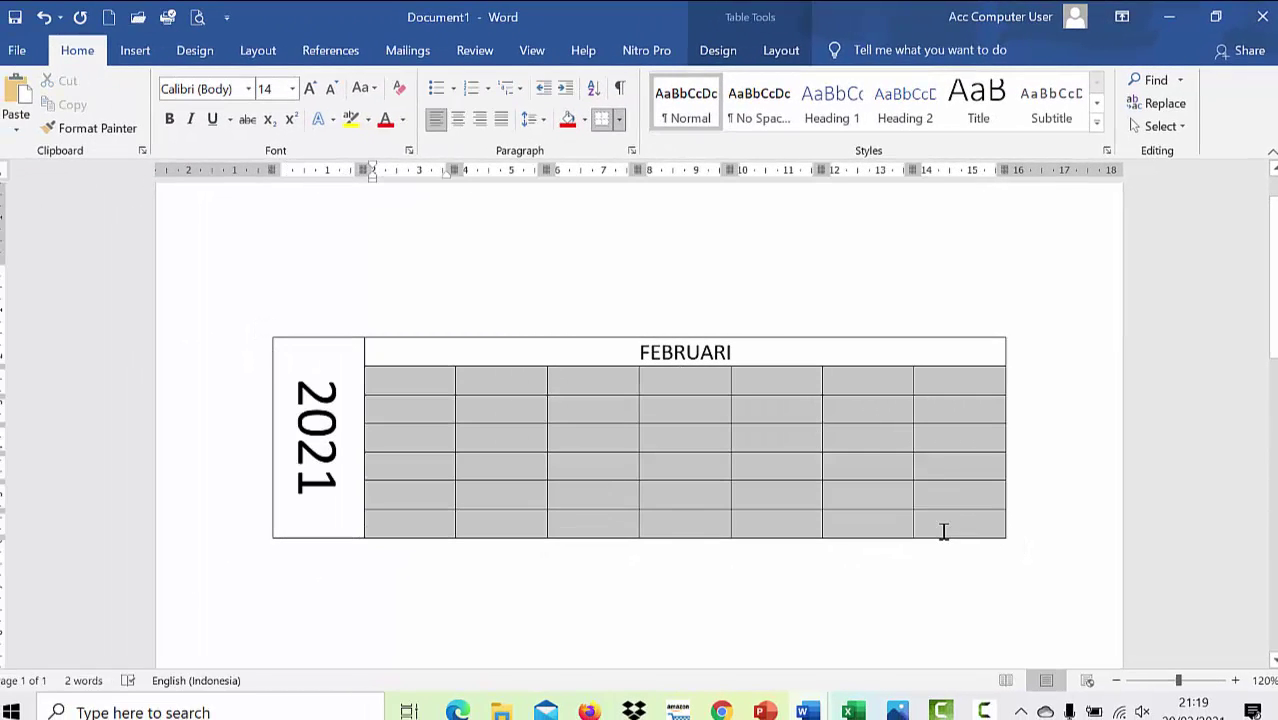
click(461, 125)
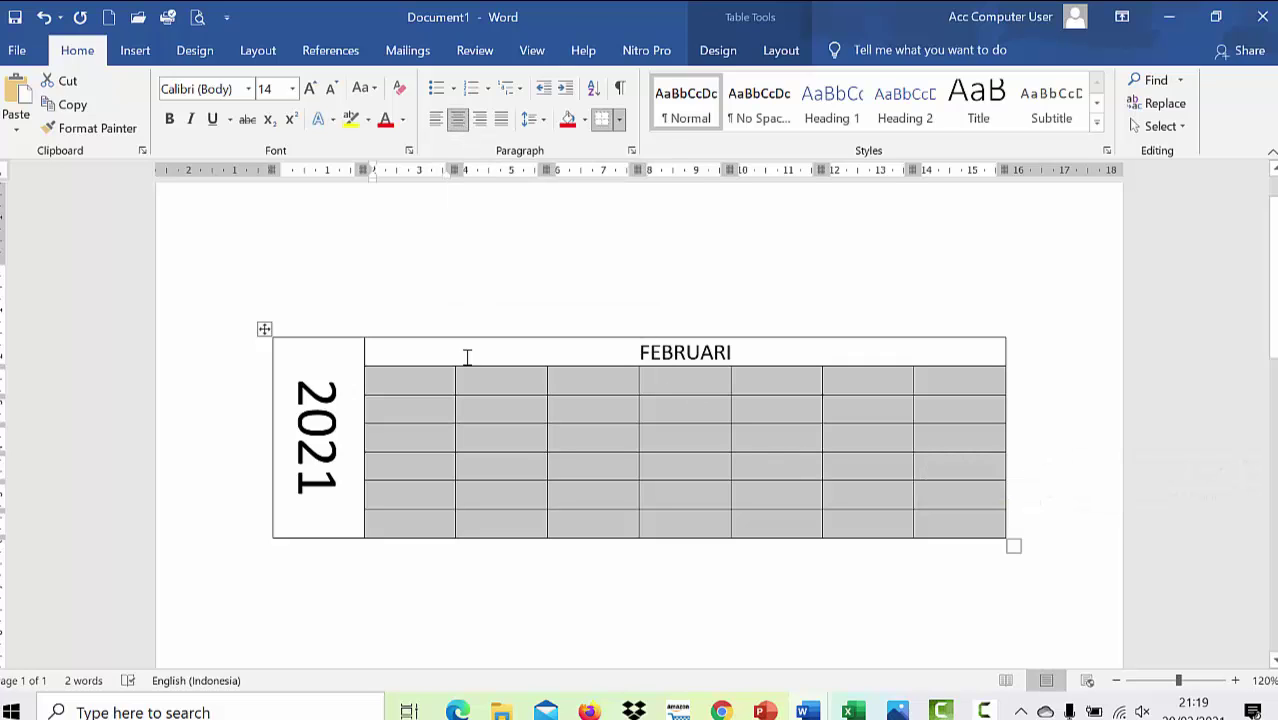
- Enter the weekday names MINGGU, SENIN, SELASA, RABU, KAMIS, JUMAT and SABTU across the row below the FEBRUARI heading
click(420, 380)
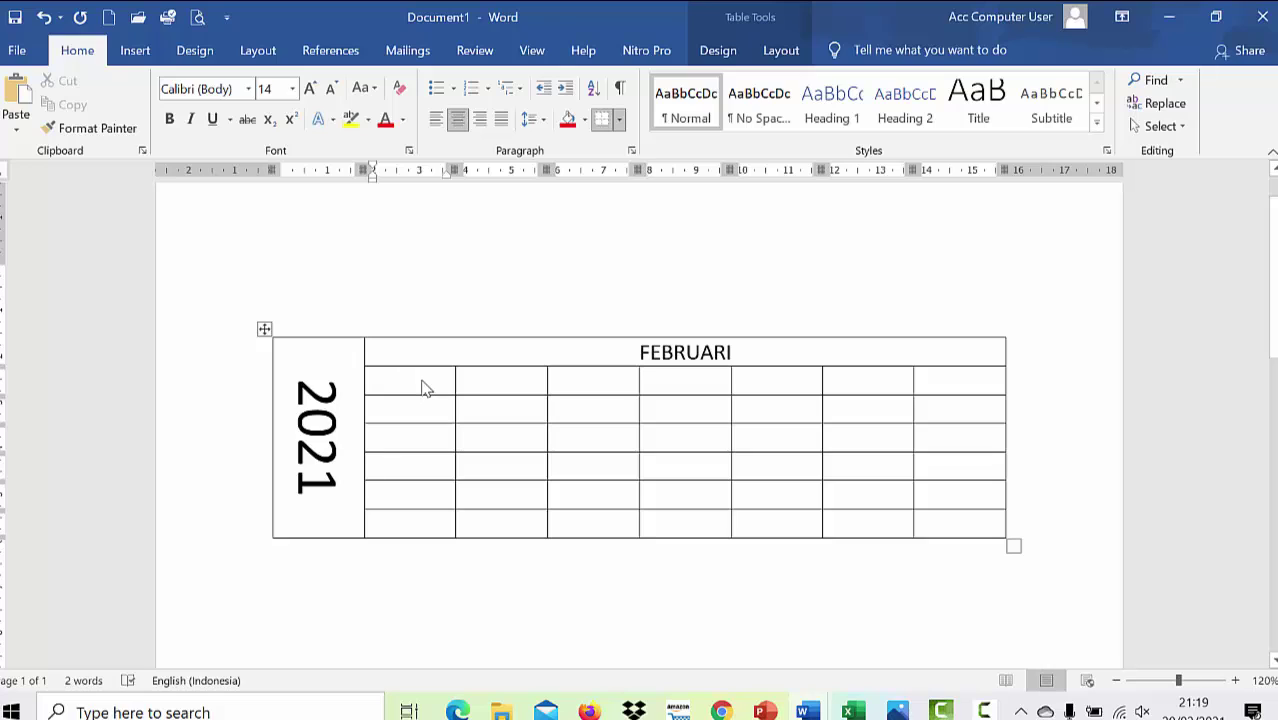
text(MINGG)
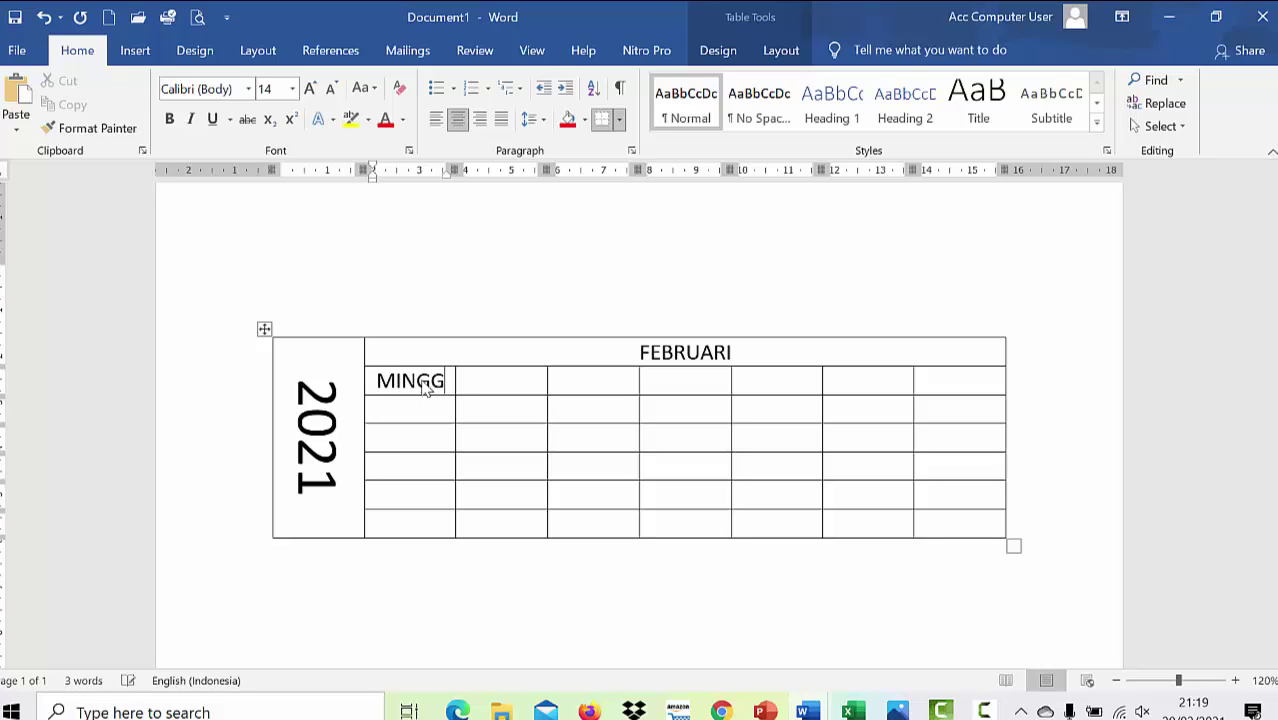
text(U)
key(Tab)
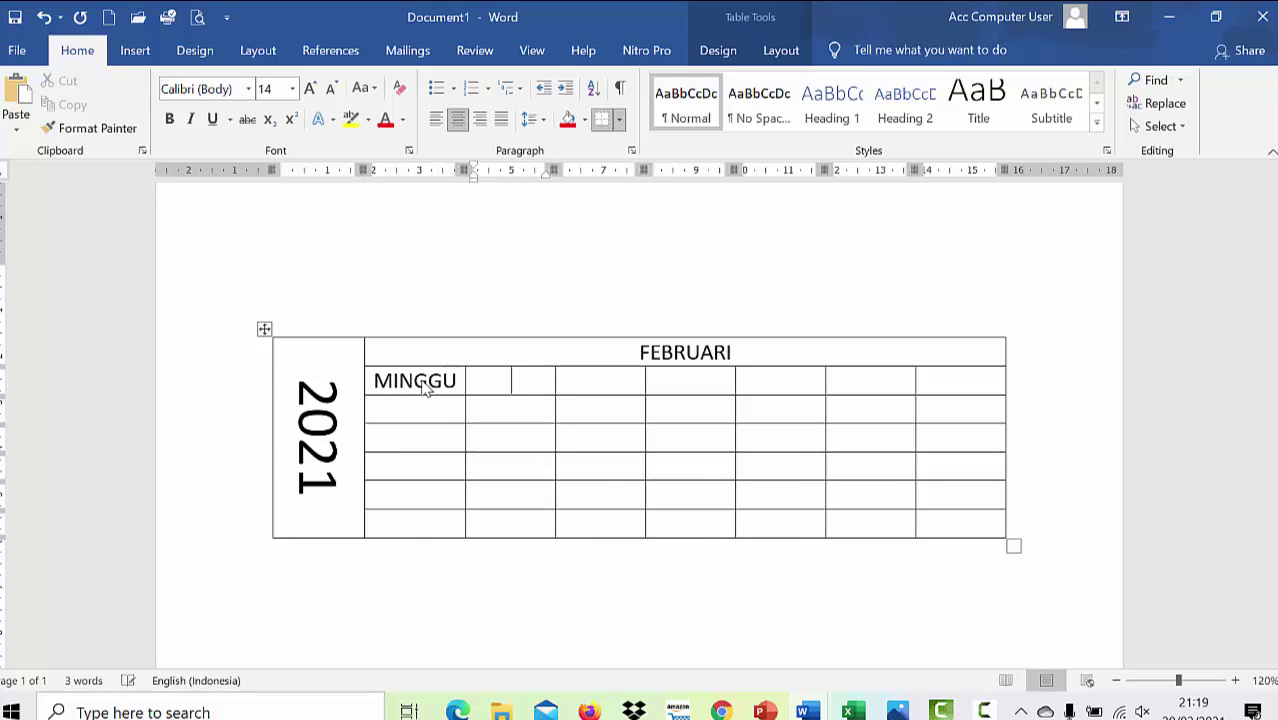
text(SENIN)
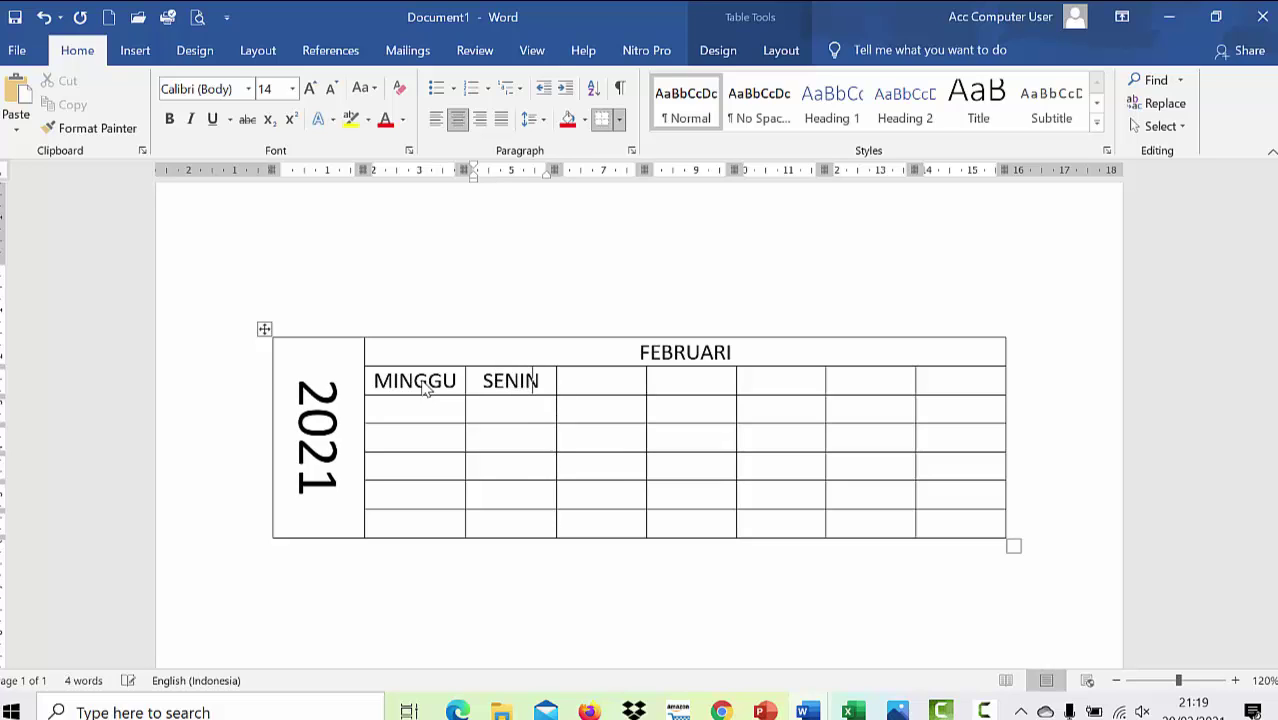
key(Tab)
text(S)
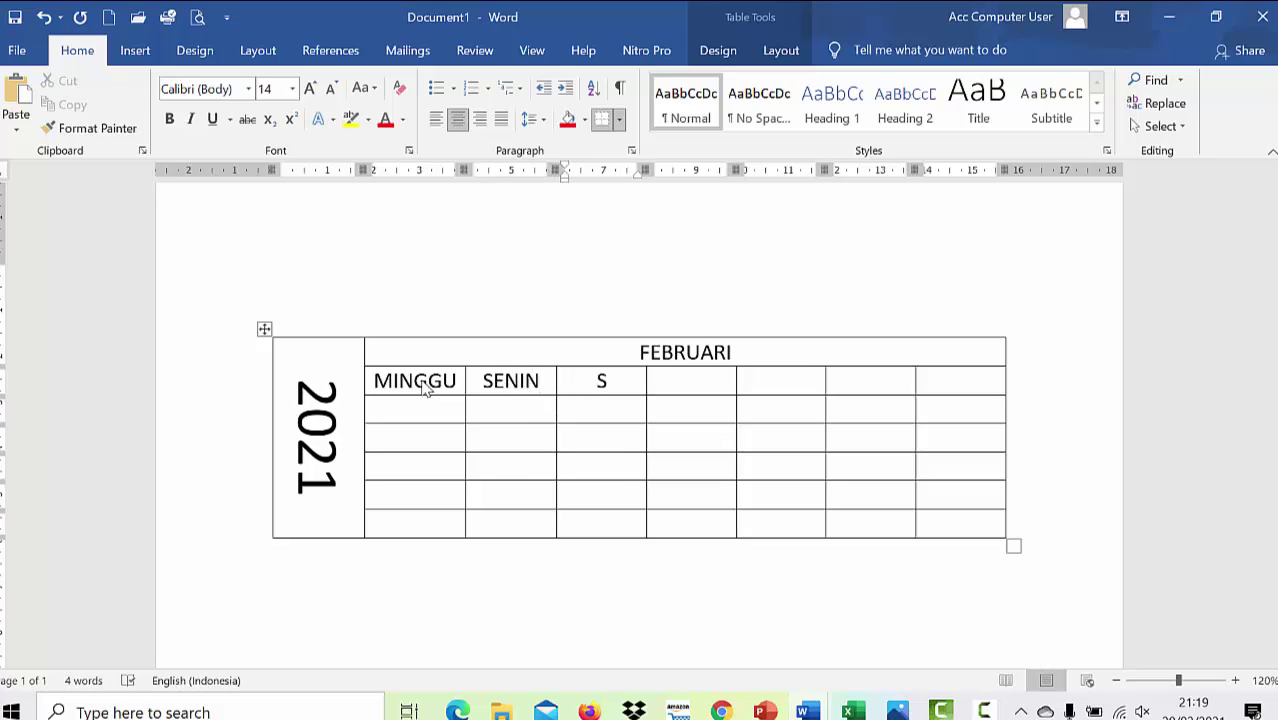
text(ELASA)
key(Caps_Lock)
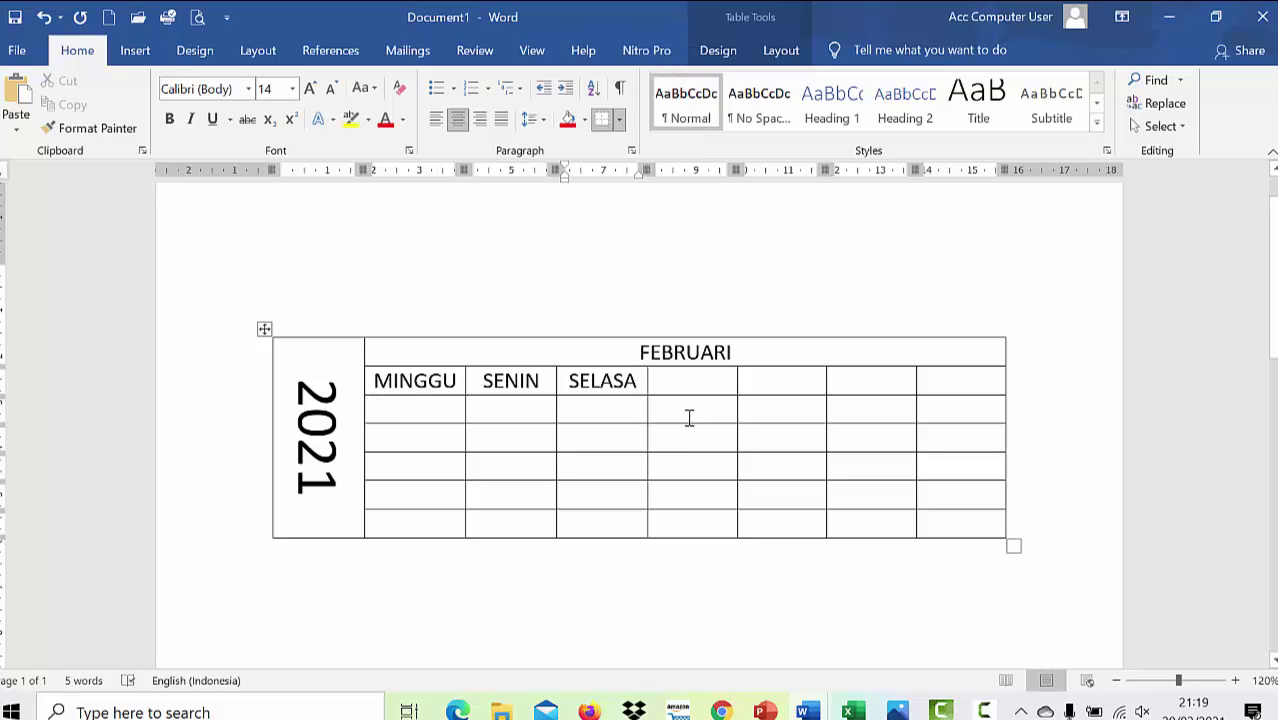
key(Tab)
key(Caps_Lock)
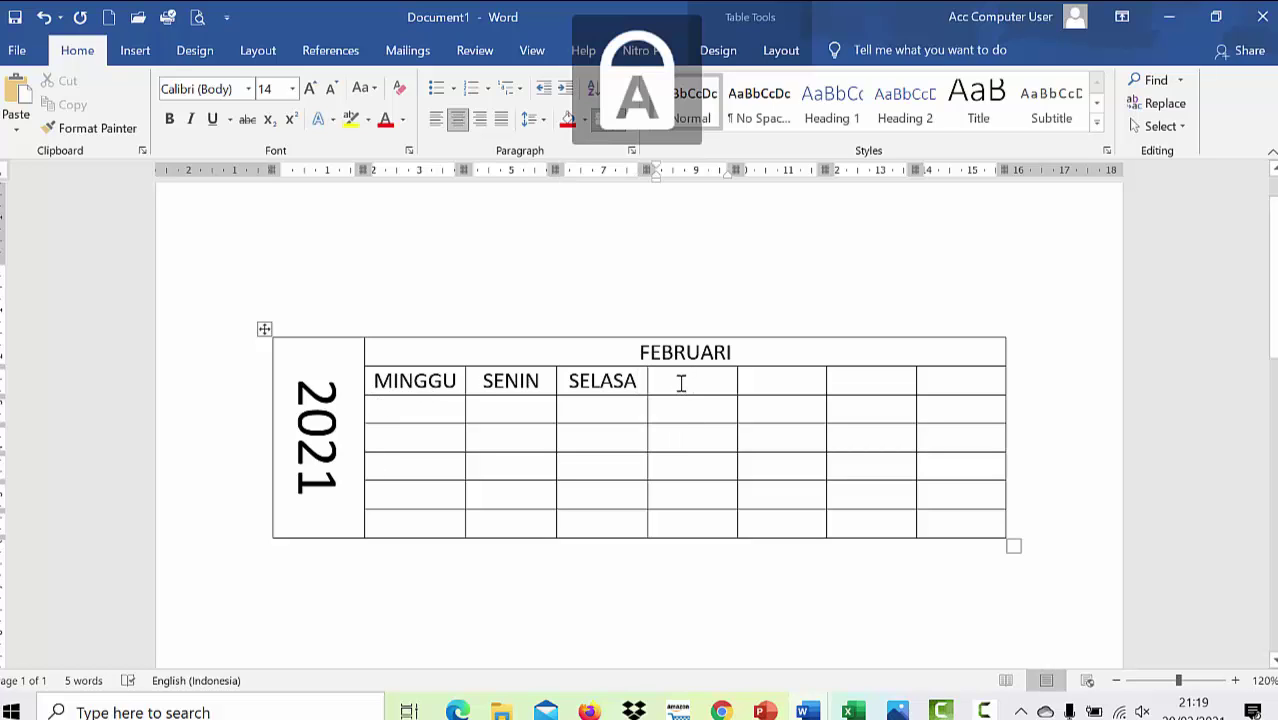
text(RAB)
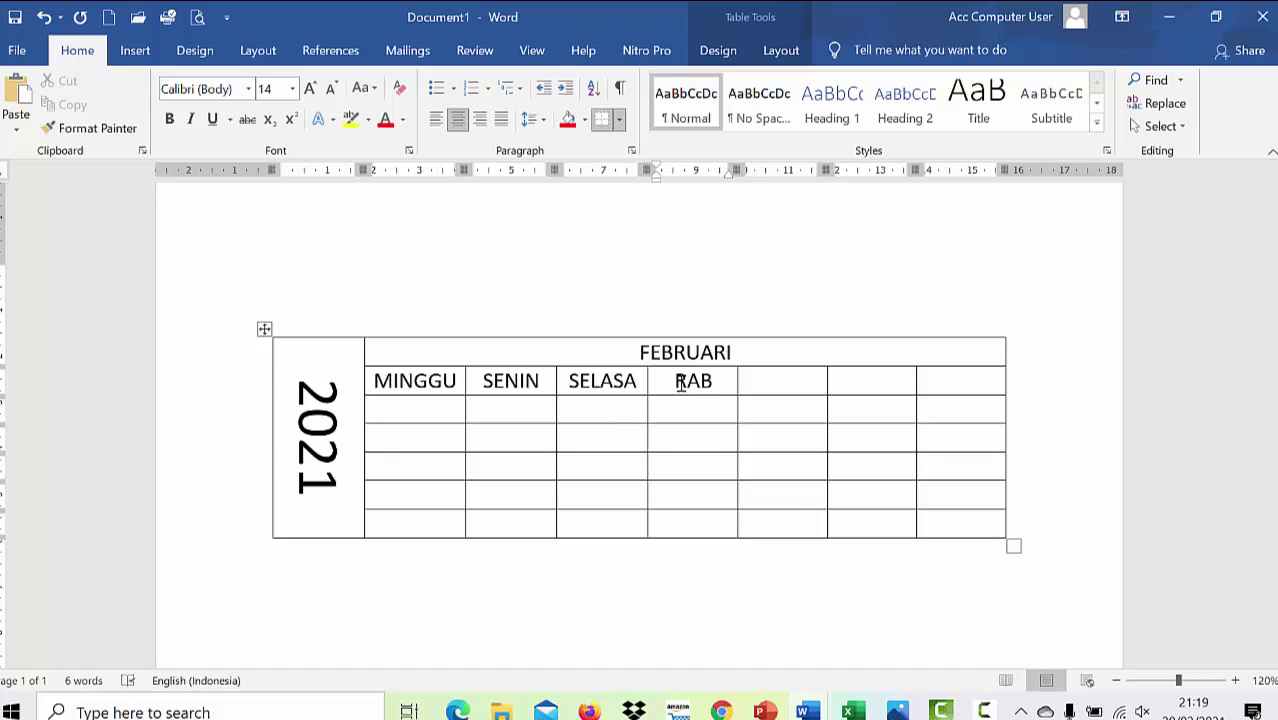
text(U)
key(Tab)
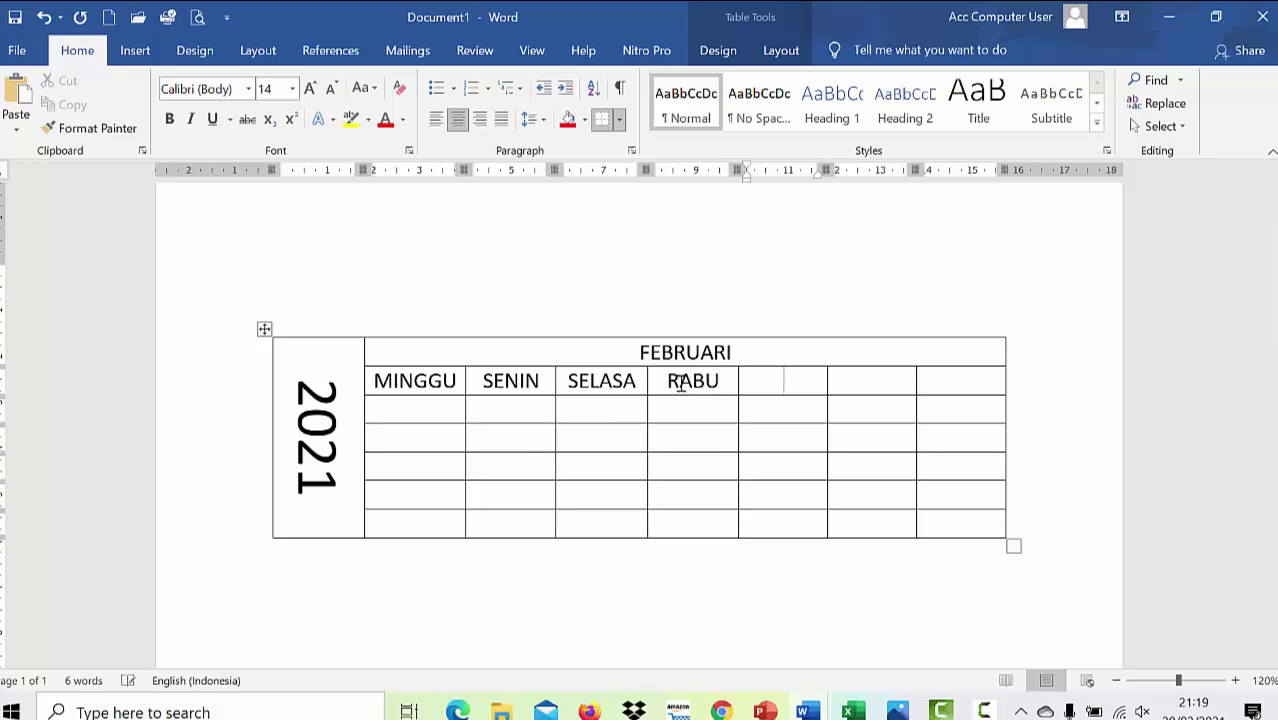
text(KAMIS)
key(Tab)
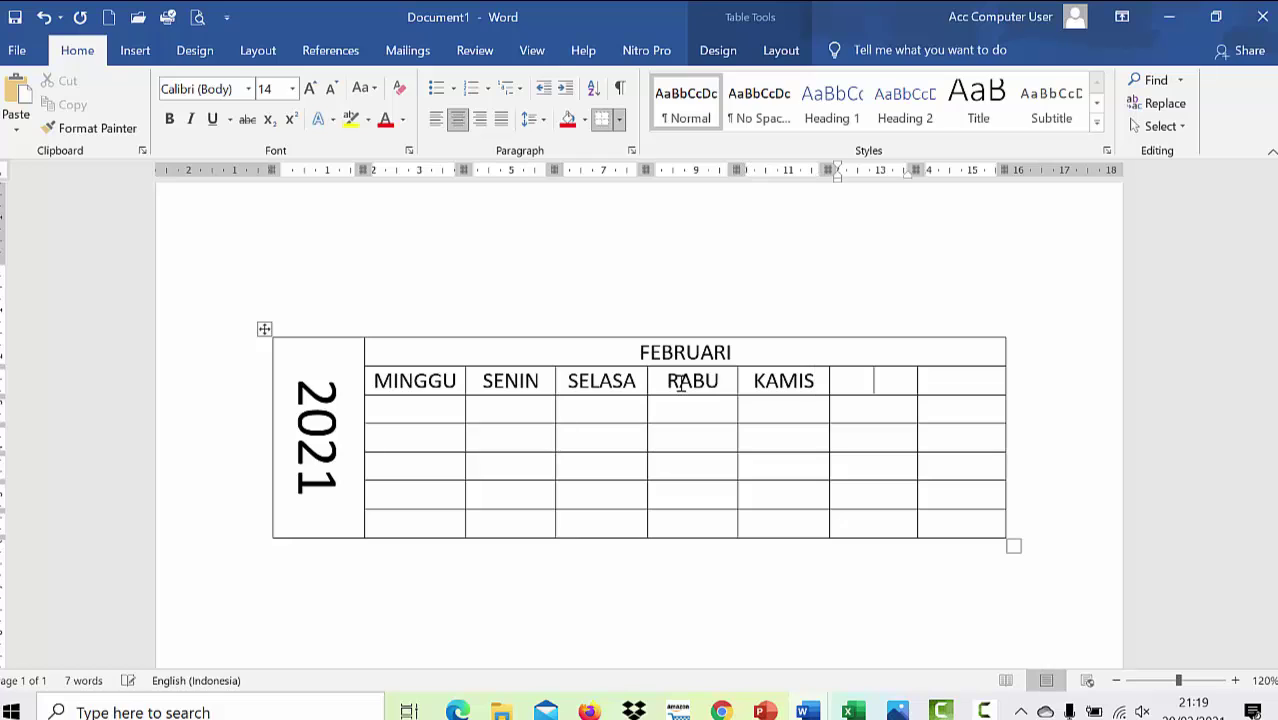
text(JUMAT)
key(Tab)
text(S)
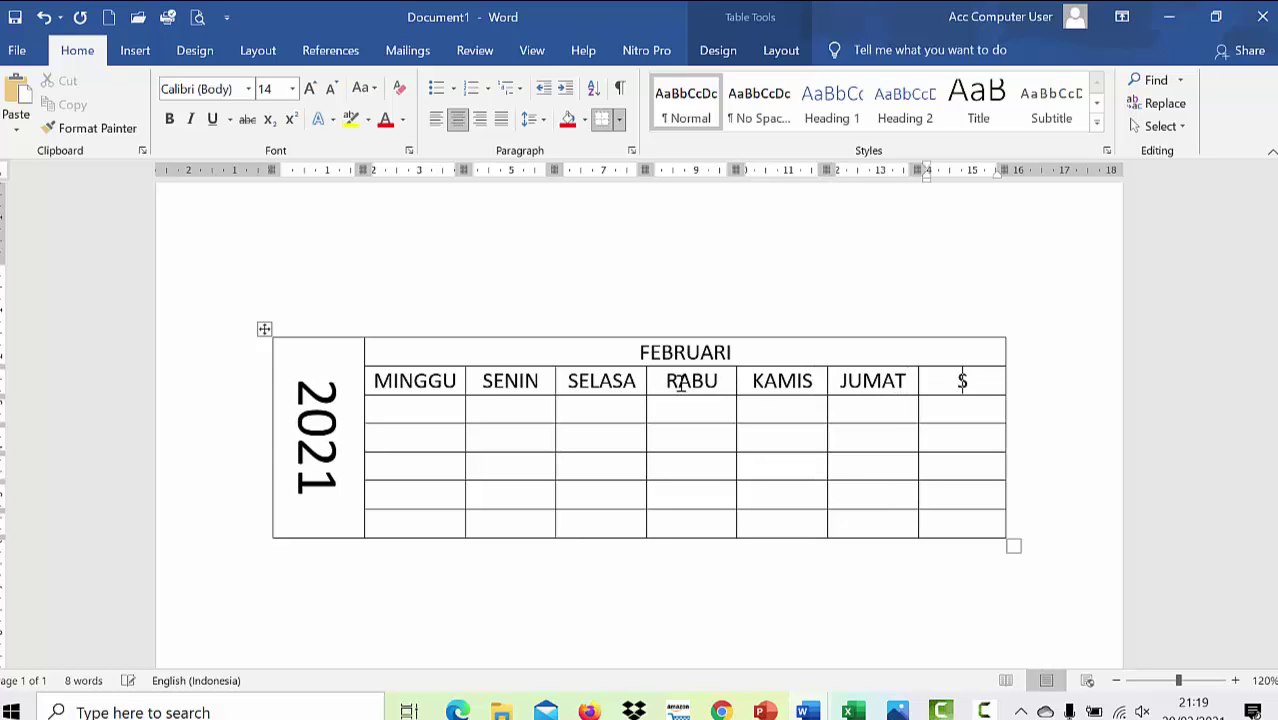
text(ABTU)
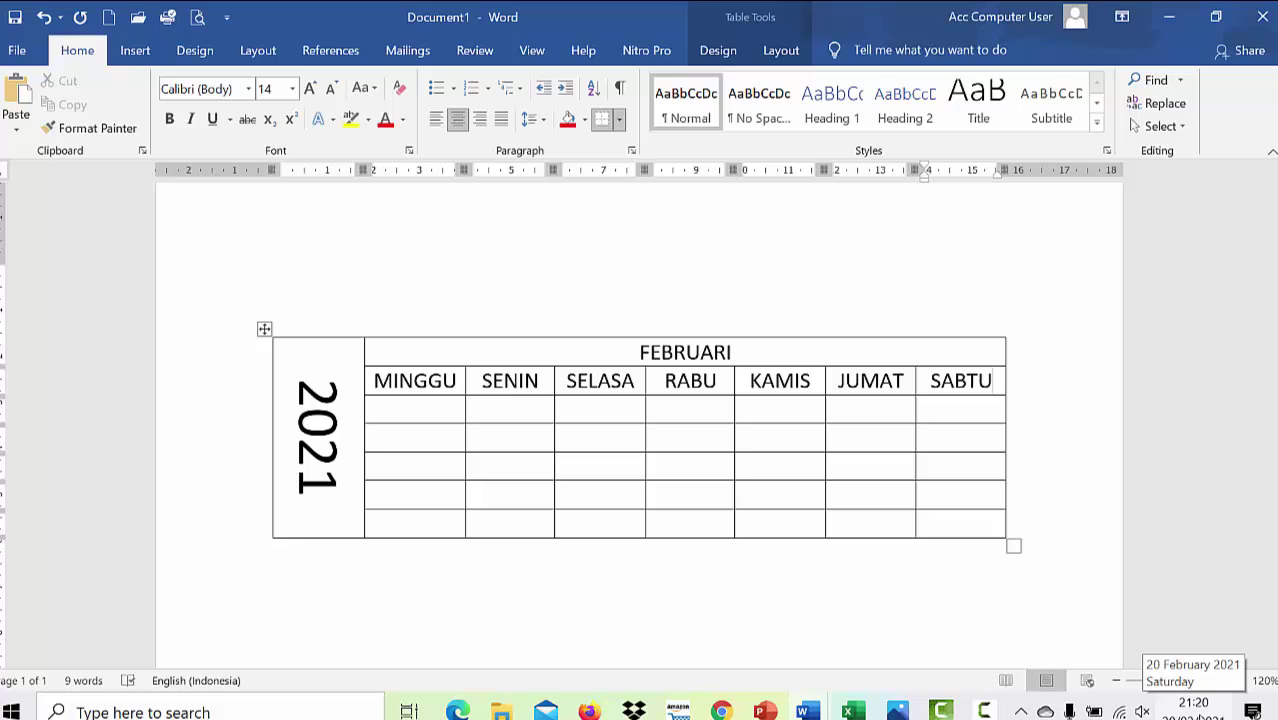
- Consult the system calendar for February 2021 and enter dates 1 to 6 under SENIN through SABTU in the first week row
click(1193, 706)
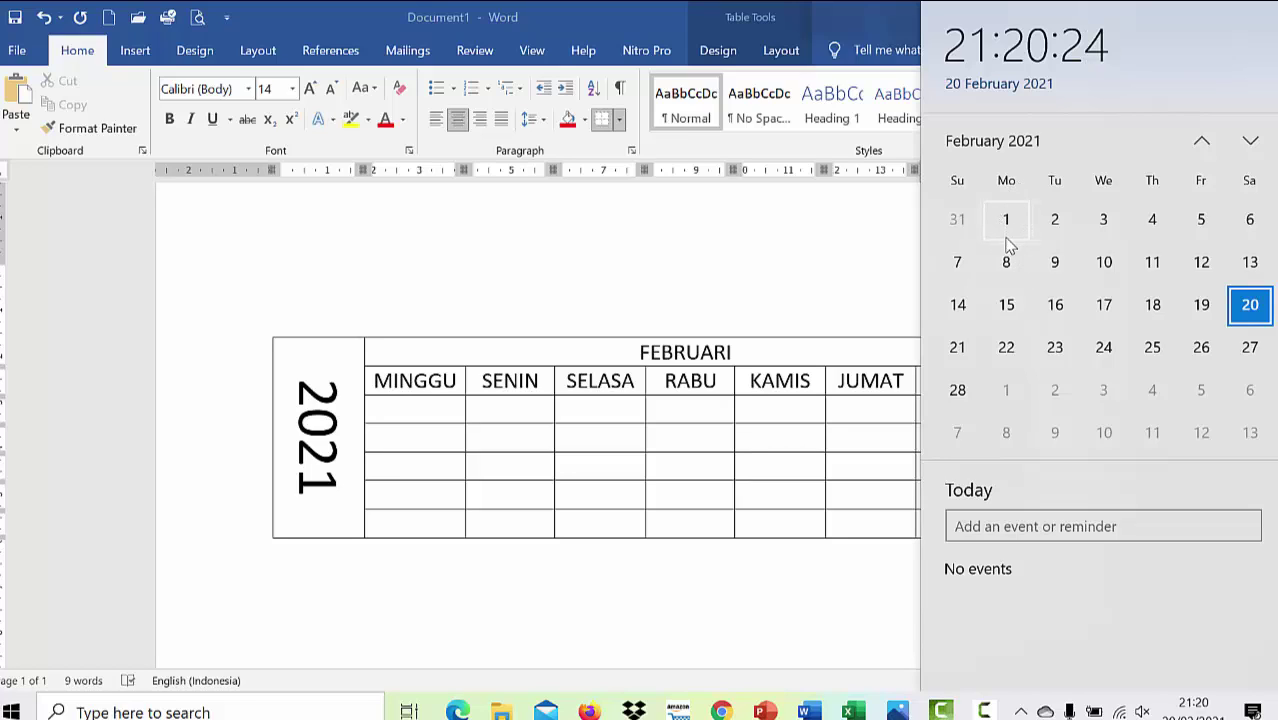
click(507, 415)
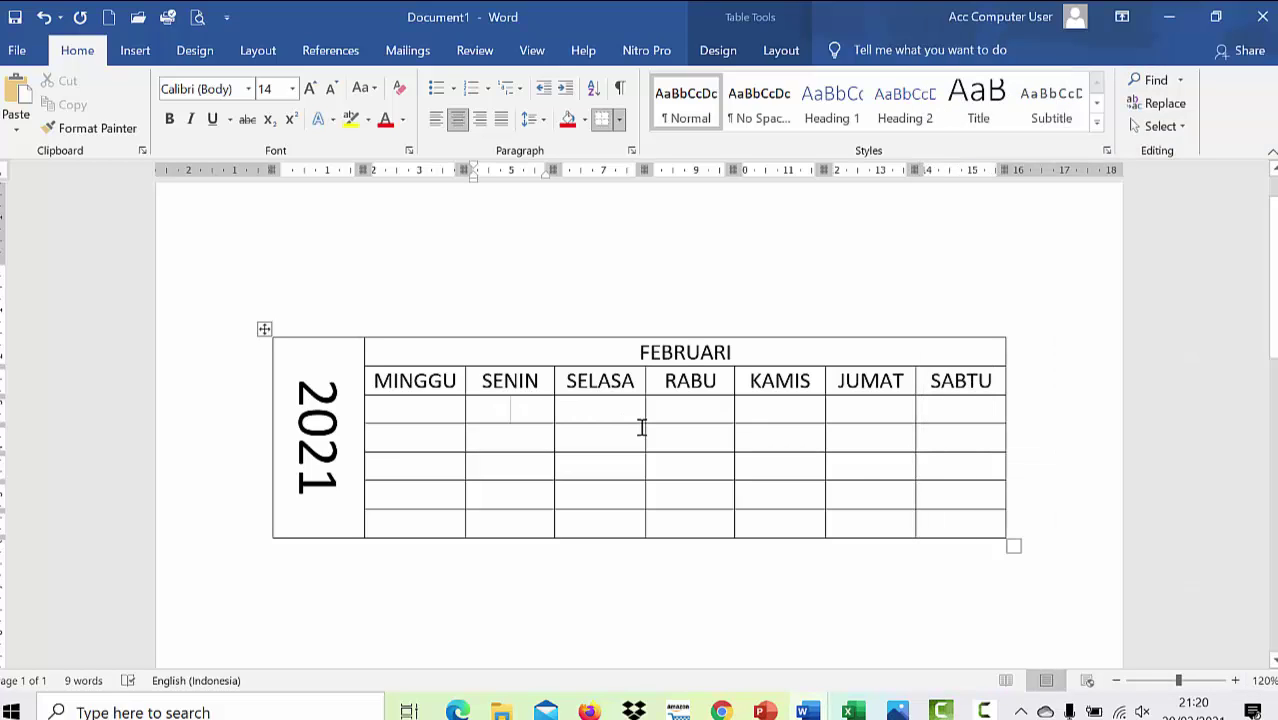
text(1)
key(Tab)
text(2)
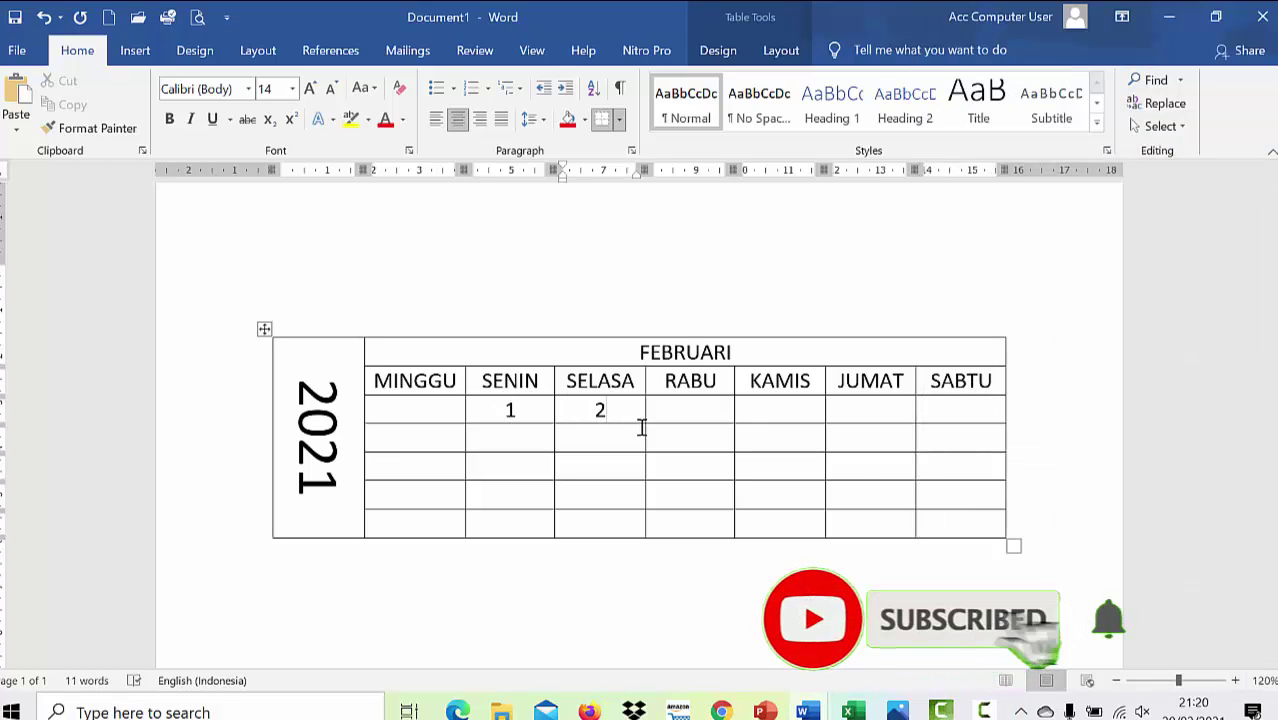
key(Tab)
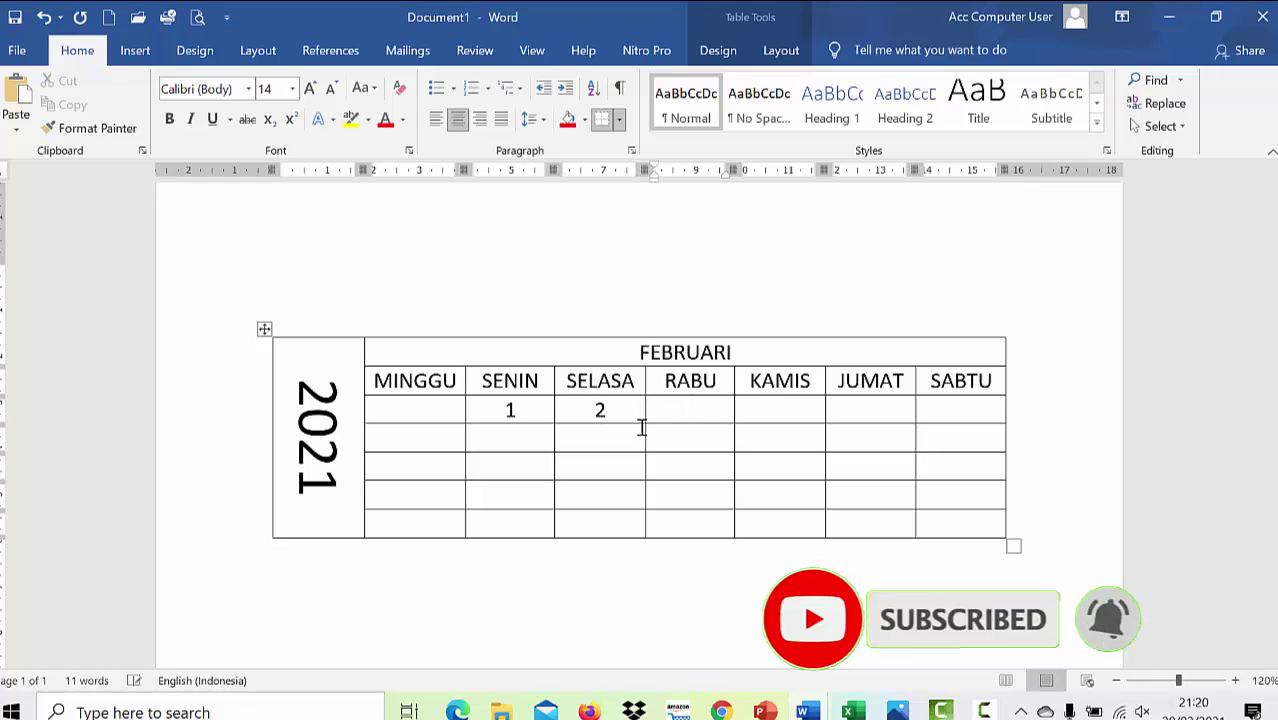
text(3)
key(Tab)
text(4)
key(Tab)
text(5)
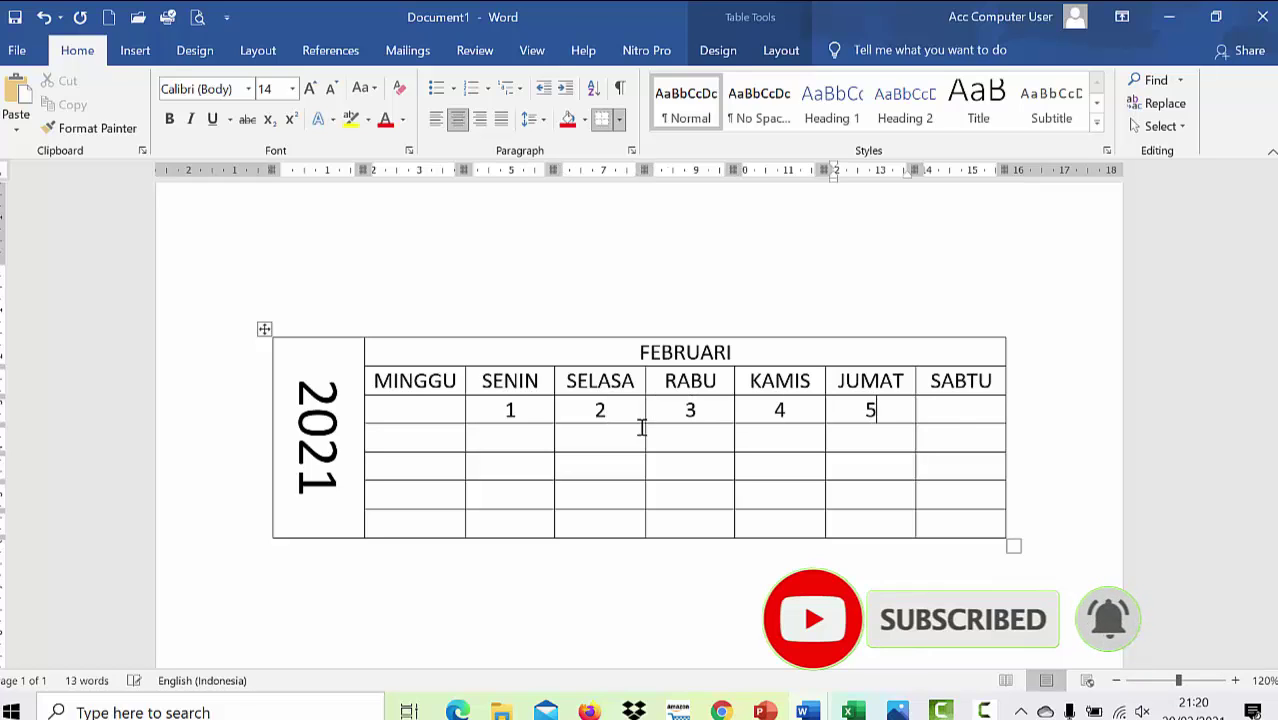
key(Tab)
text(6)
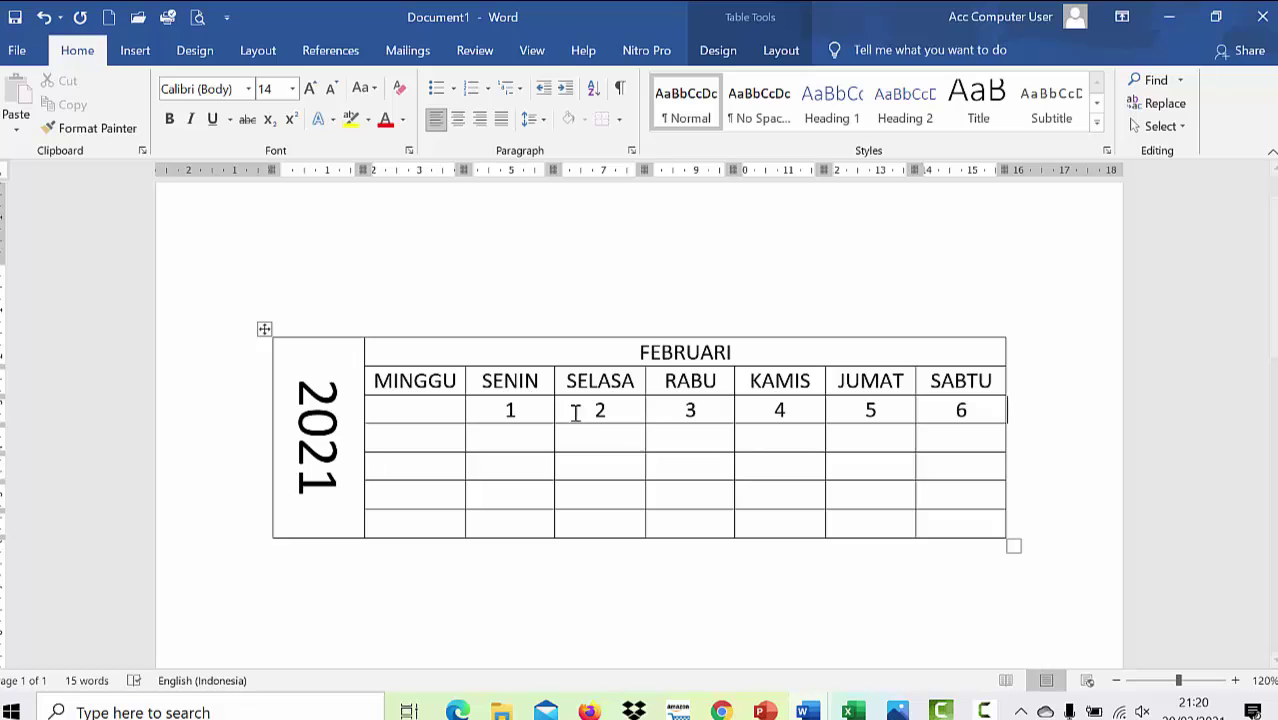
- Enter dates 7 to 13 across the second week row, from MINGGU through SABTU
click(414, 440)
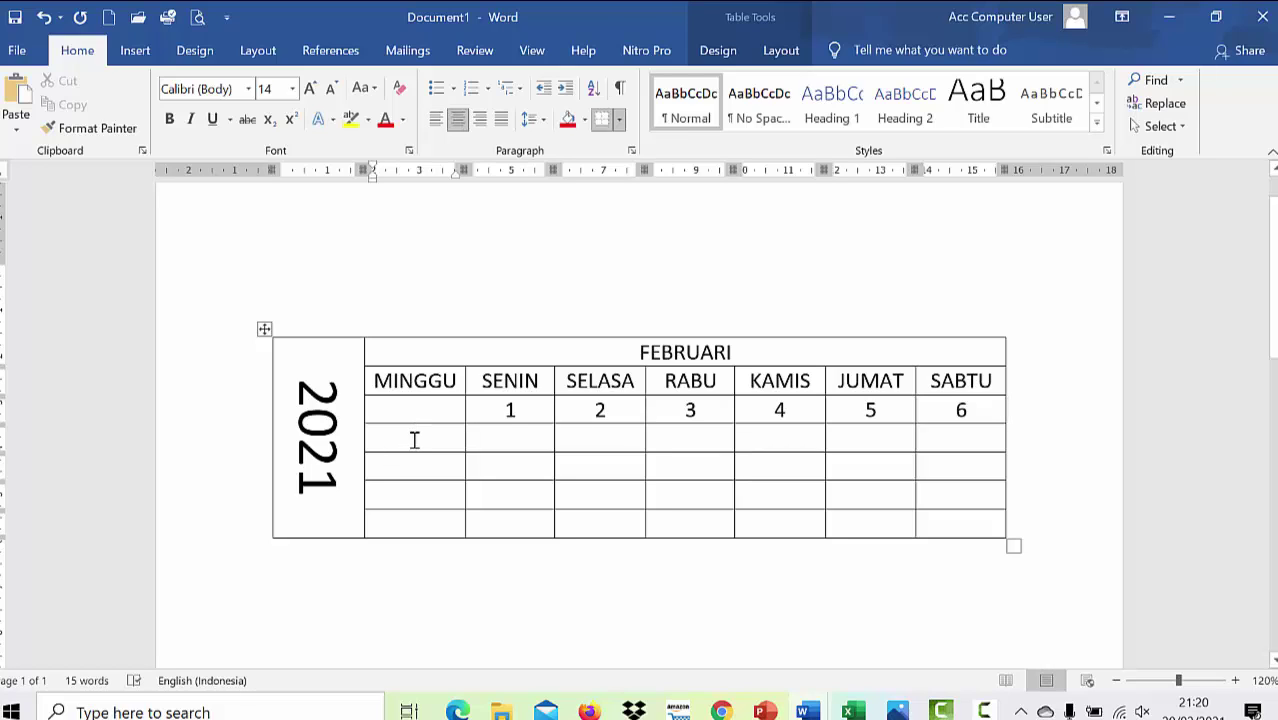
text(7)
key(Tab)
text(8)
key(Tab)
text(9)
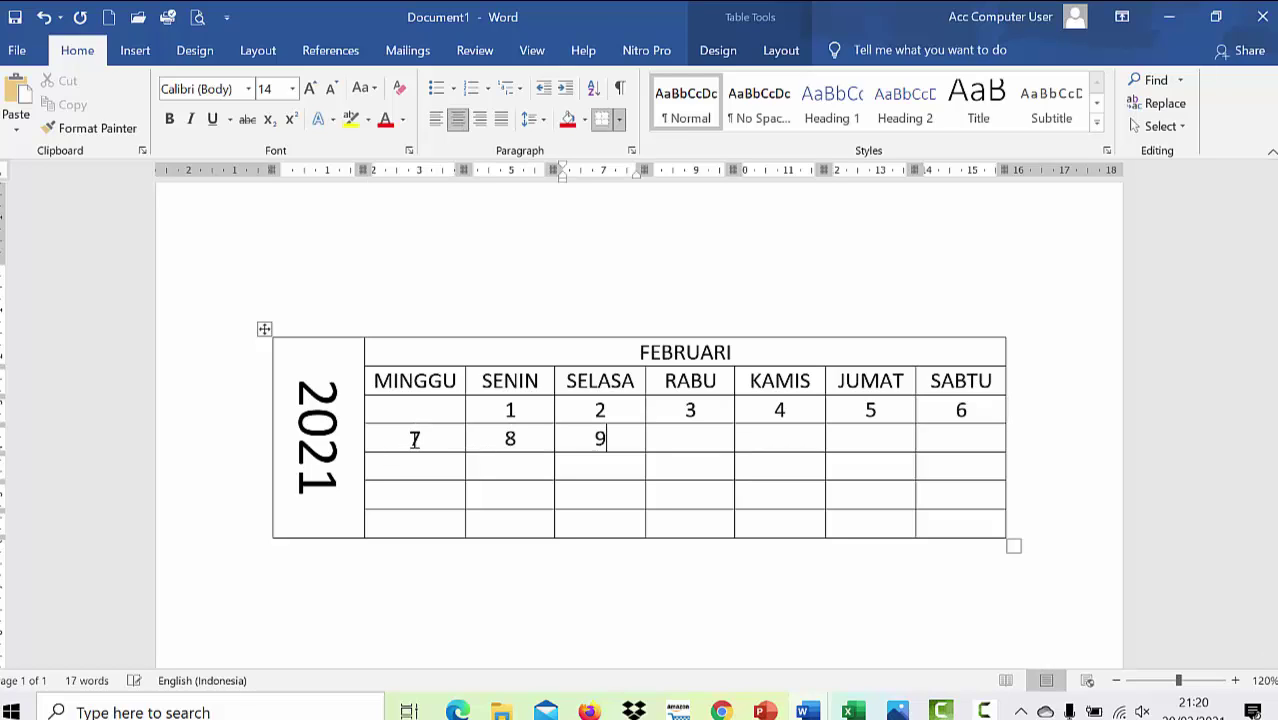
key(Tab)
text(10)
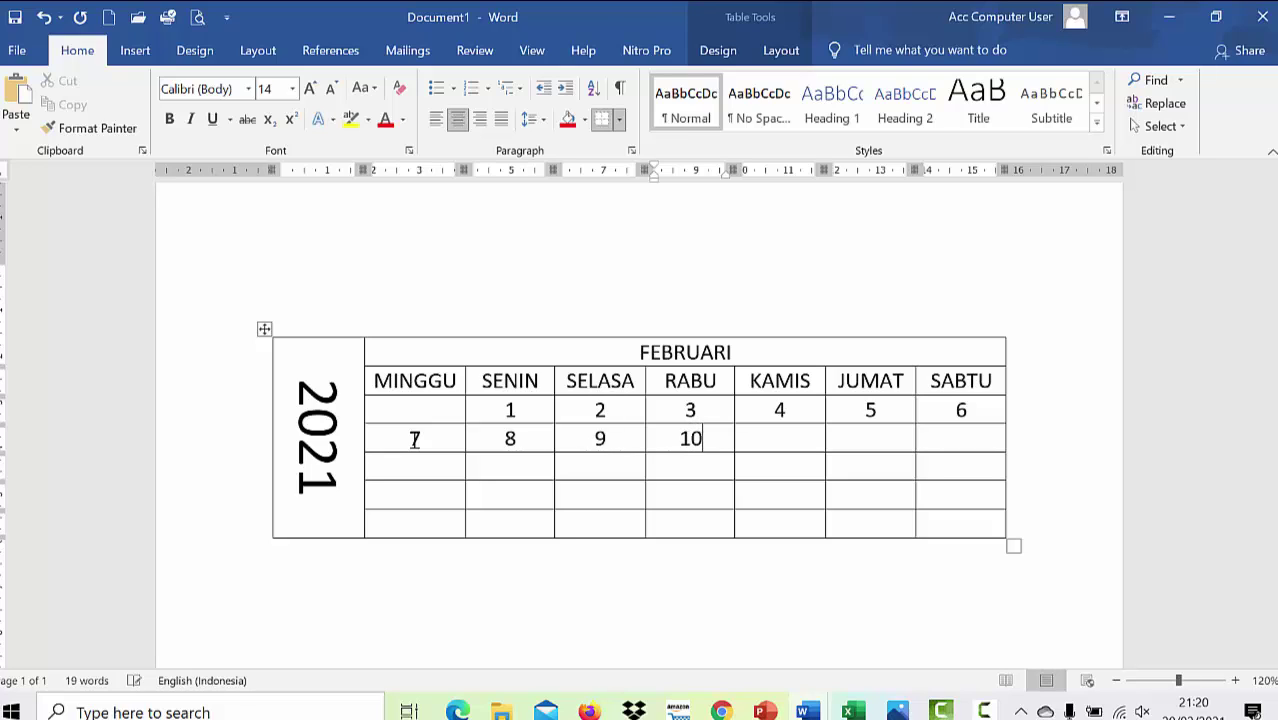
key(Tab)
text(11)
key(Tab)
text(12)
key(Tab)
text(13)
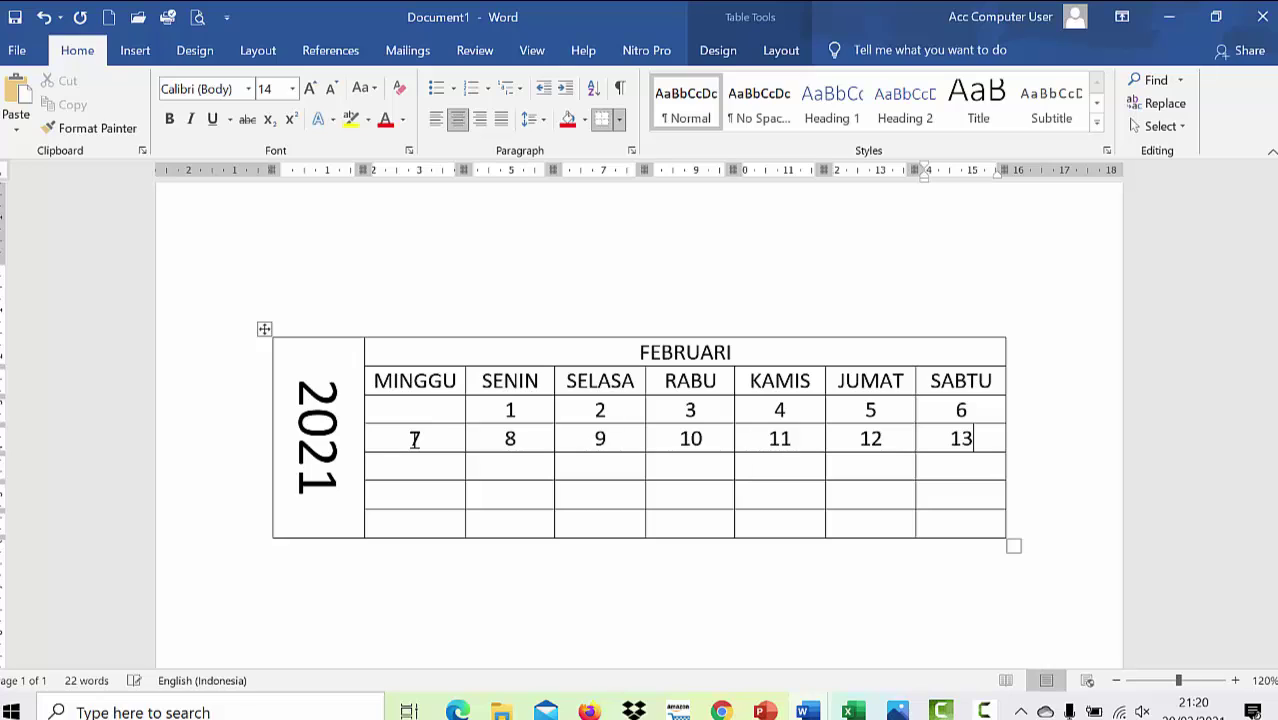
- Enter dates 14 to 20 across the third week row, from MINGGU through SABTU
key(Left)
key(Left)
key(Left)
key(Left)
key(Left)
key(Left)
text(14)
key(Tab)
text(15)
key(Tab)
text(1)
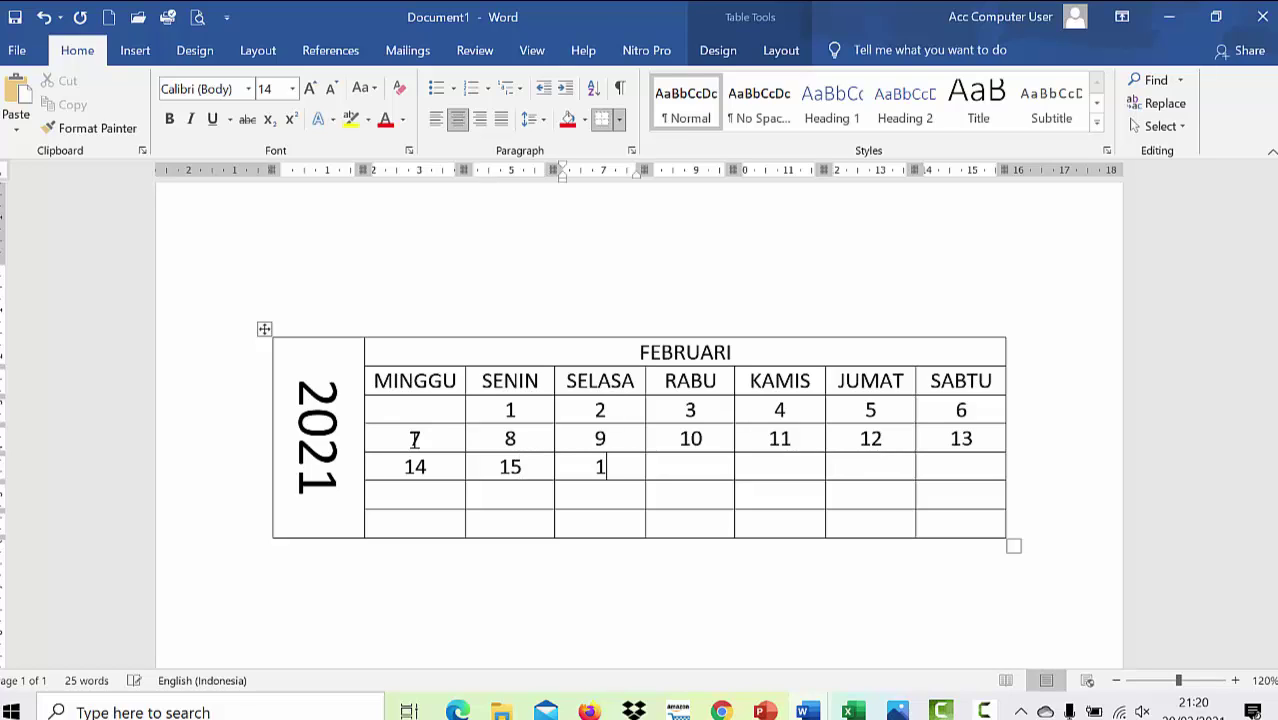
text(6)
key(Tab)
text(17)
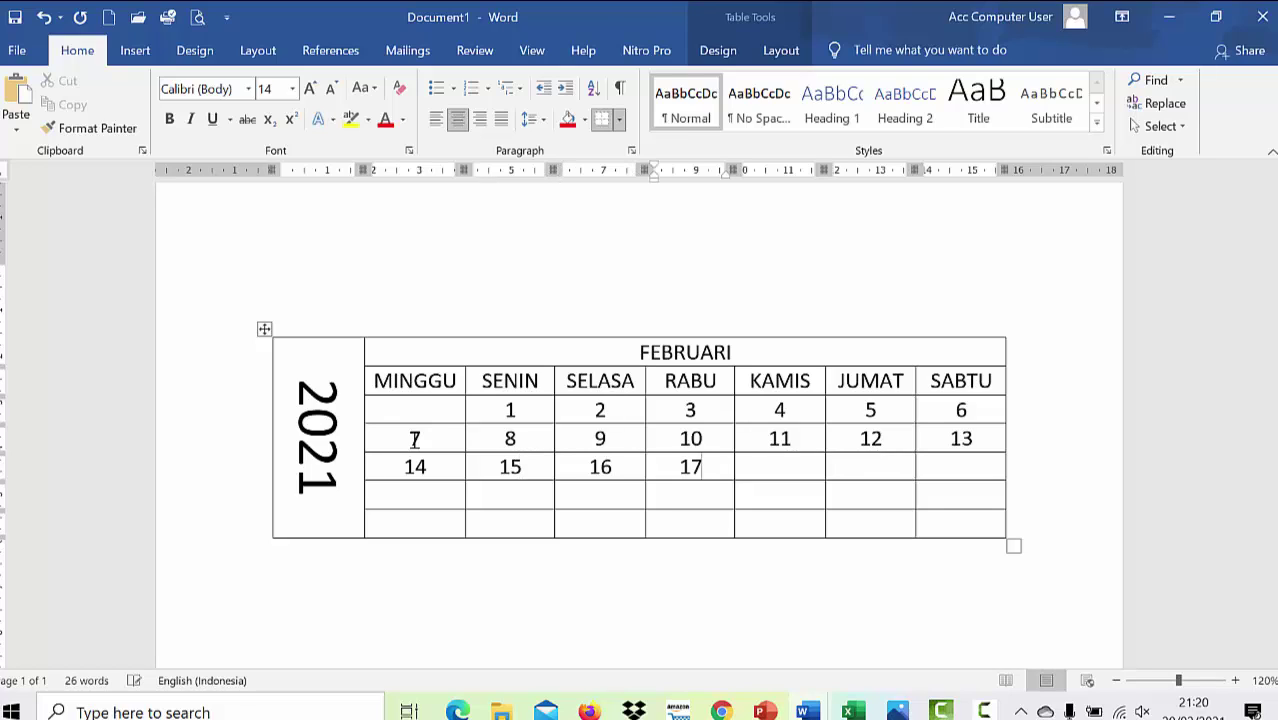
key(Tab)
text(18)
key(Tab)
text(19)
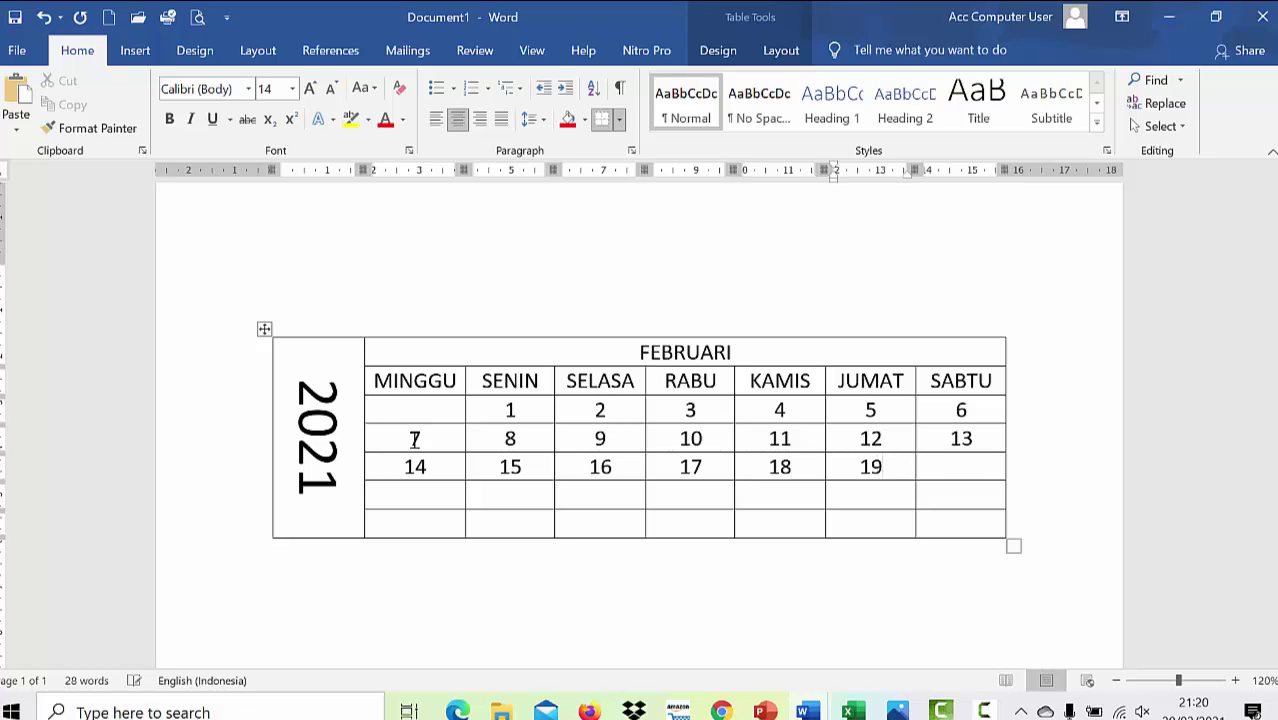
key(Tab)
text(20)
- Enter dates 21 to 27 across the fourth week row, from MINGGU through SABTU
key(Down)
key(Left)
key(Left)
key(Left)
key(Left)
key(Left)
key(Left)
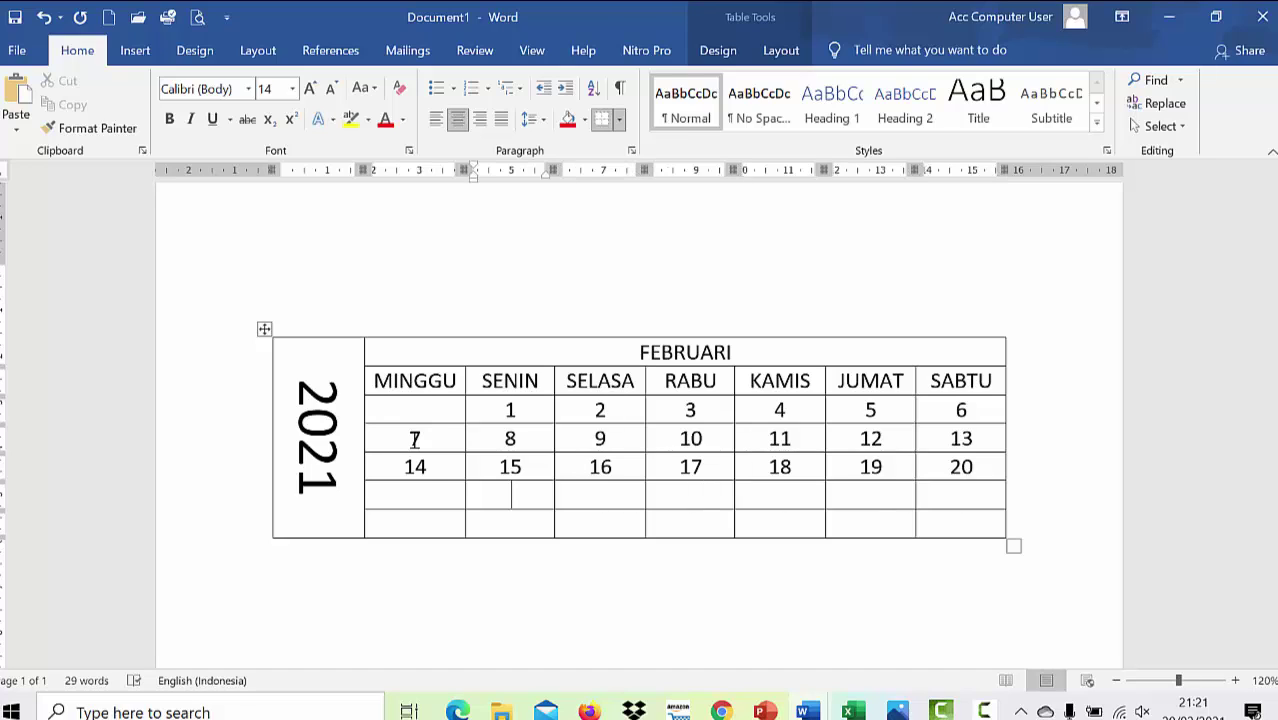
text(21)
key(Tab)
text(2)
text(23)
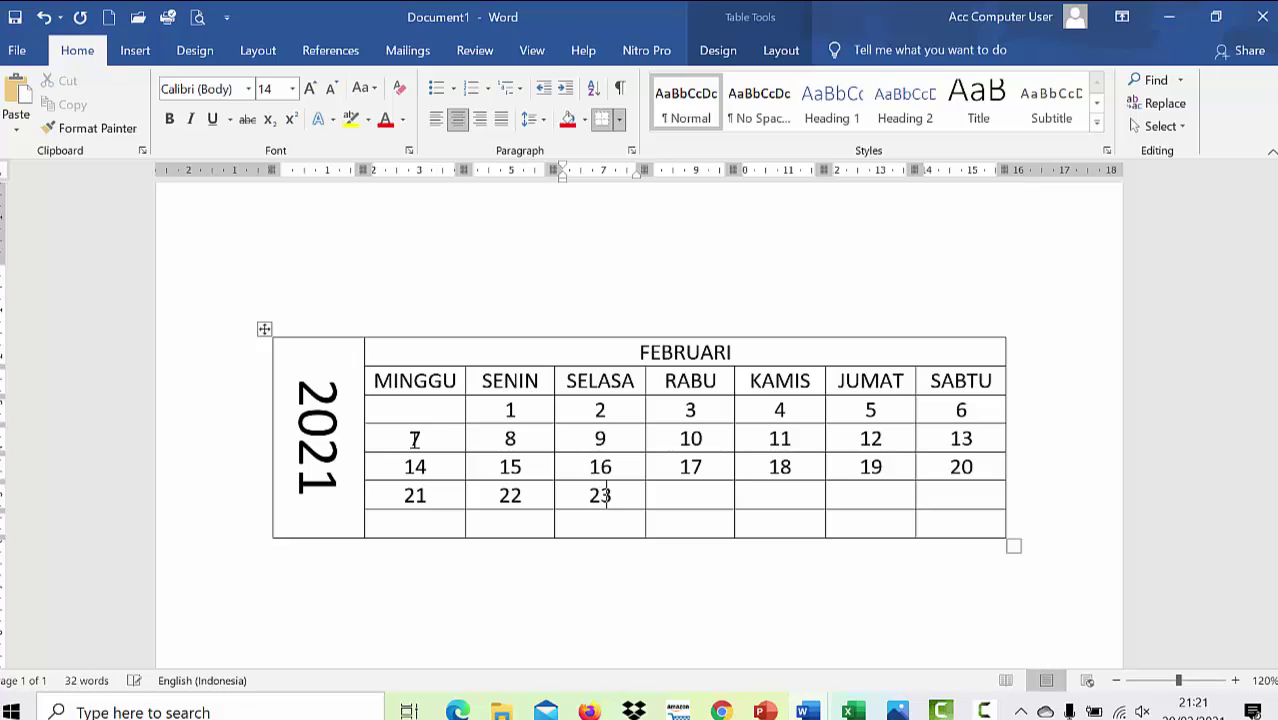
key(Tab)
text(24)
key(Tab)
text(2)
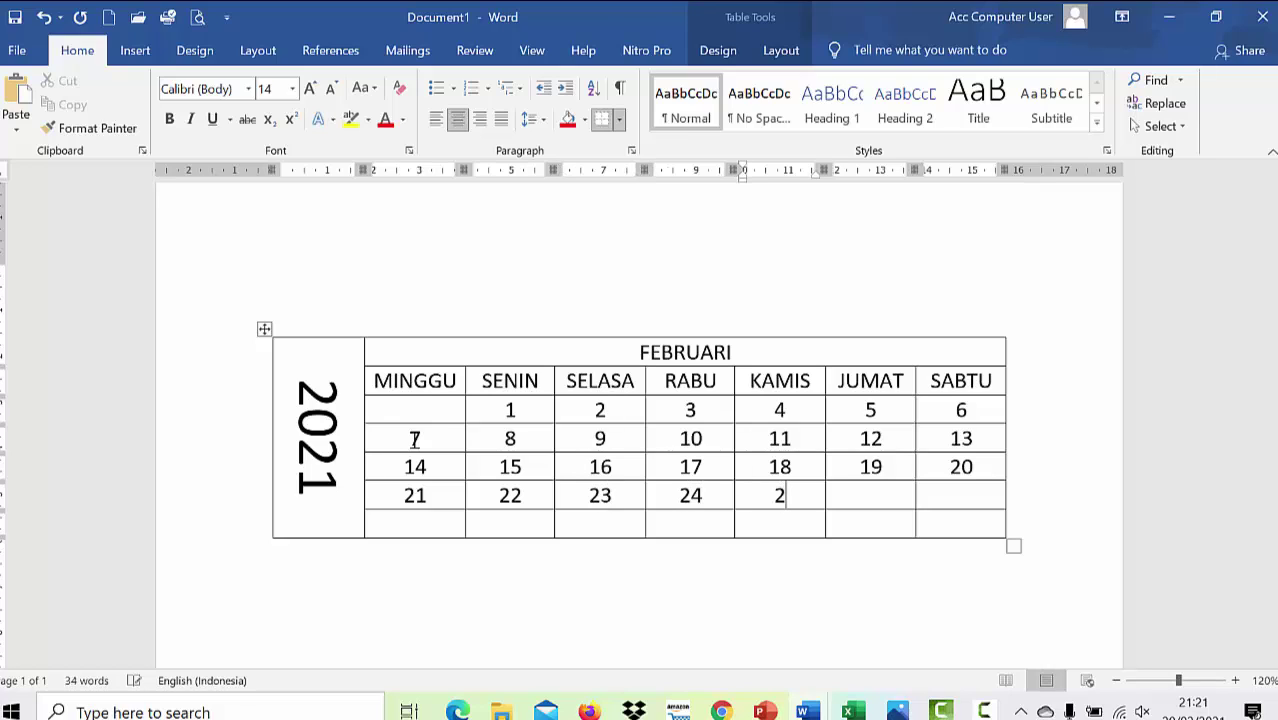
text(5)
key(Tab)
text(2)
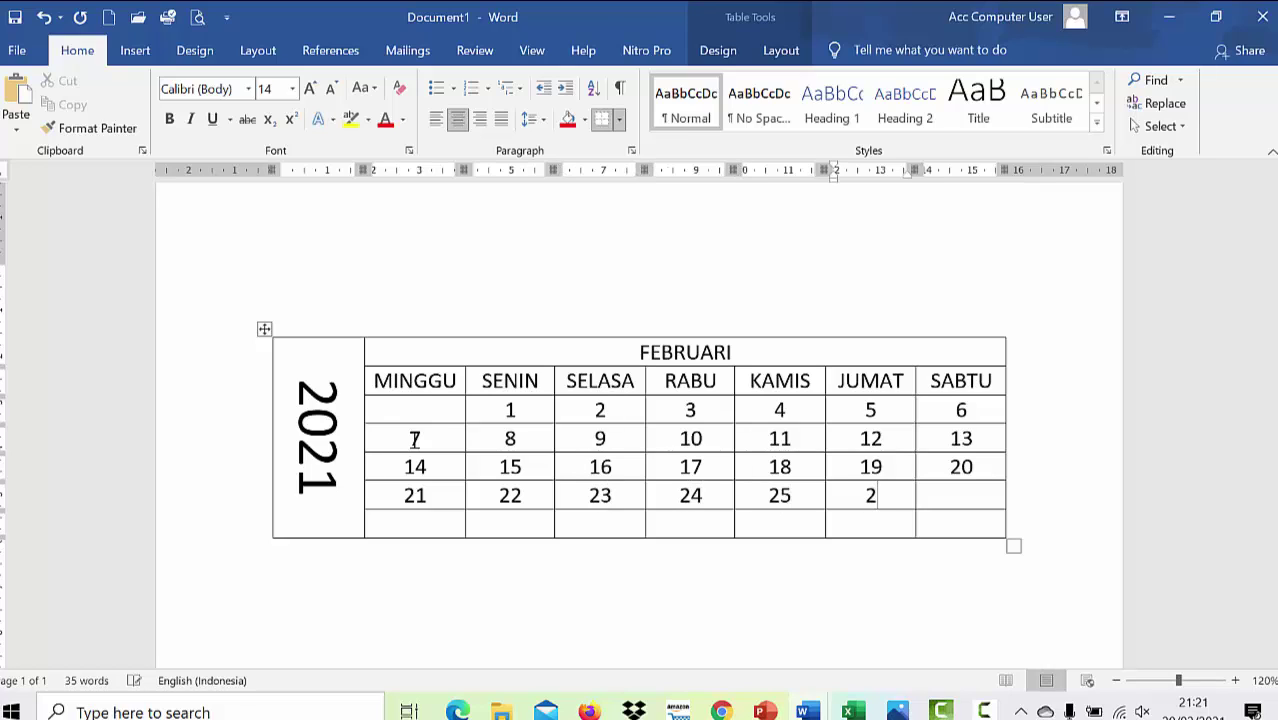
text(6)
key(Tab)
text(27)
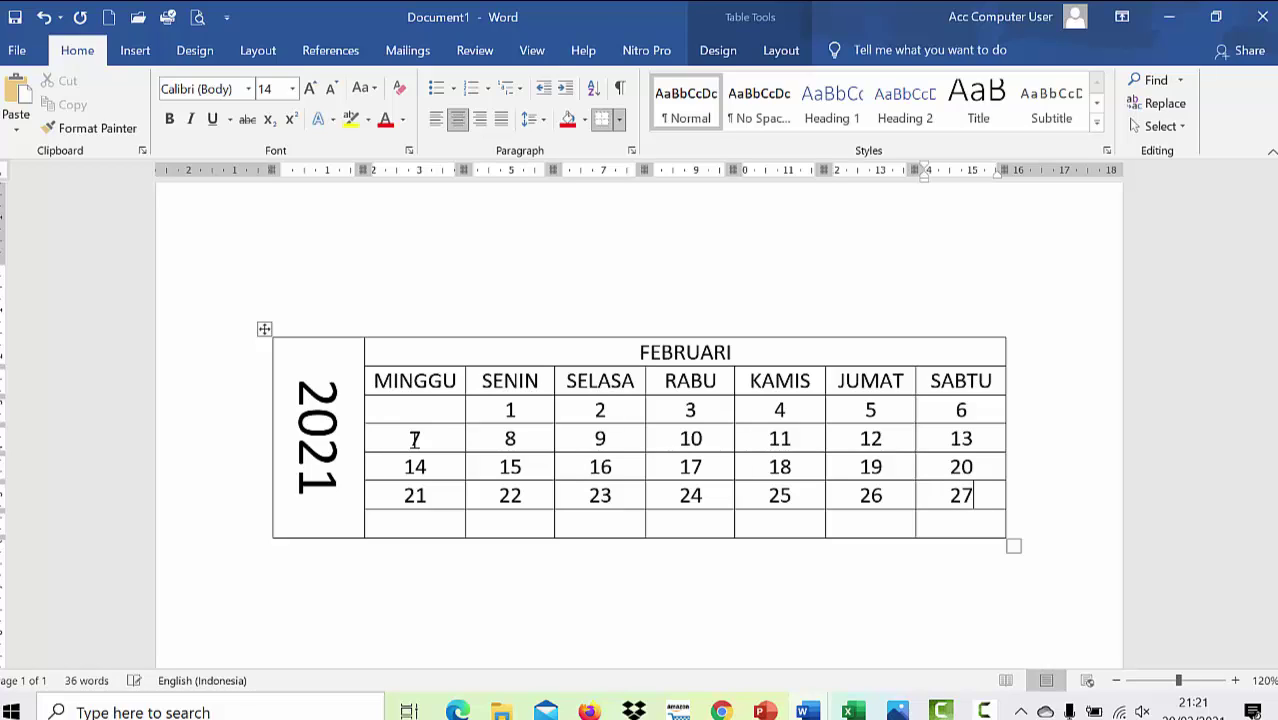
- Enter date 28 under MINGGU in the last week row
click(408, 526)
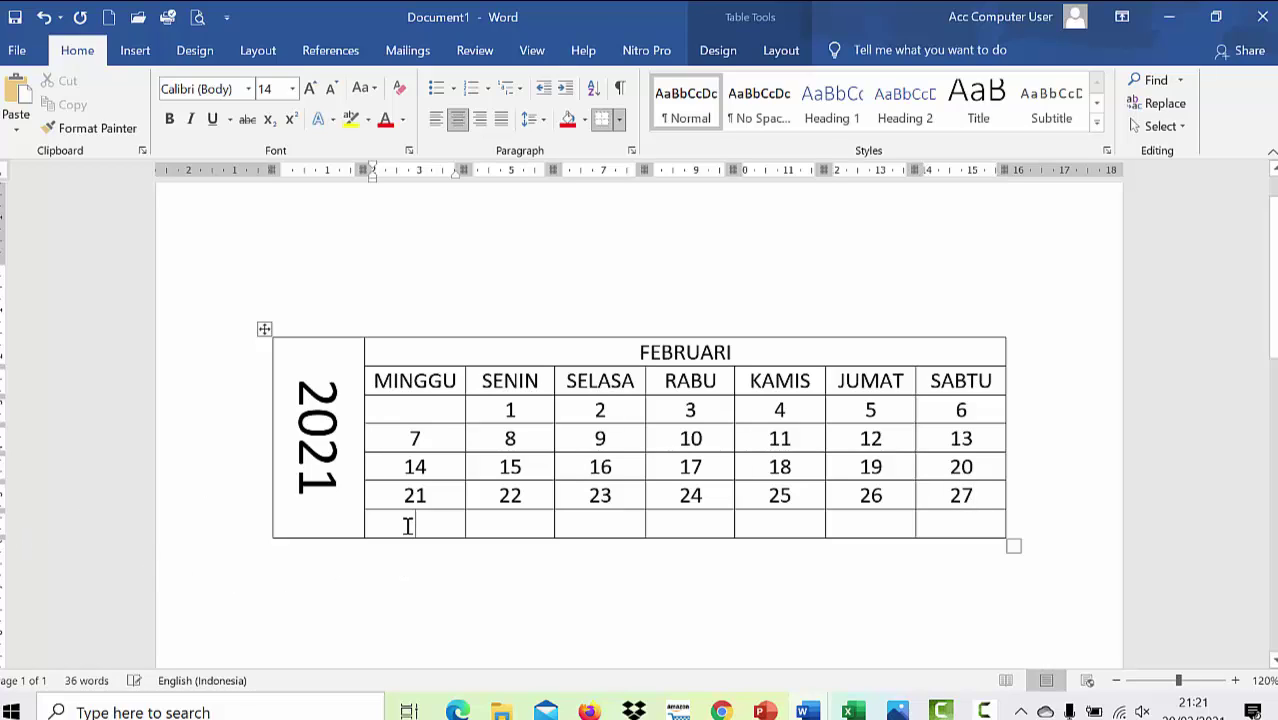
text(2)
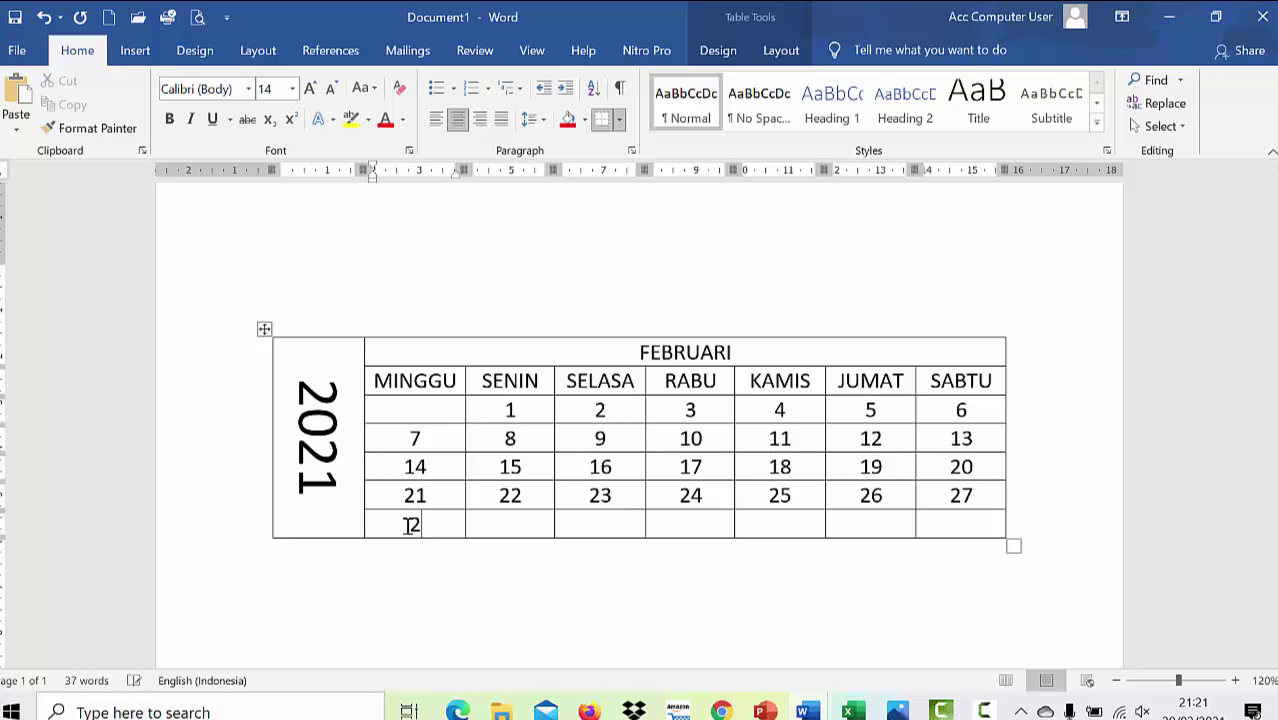
text(8)
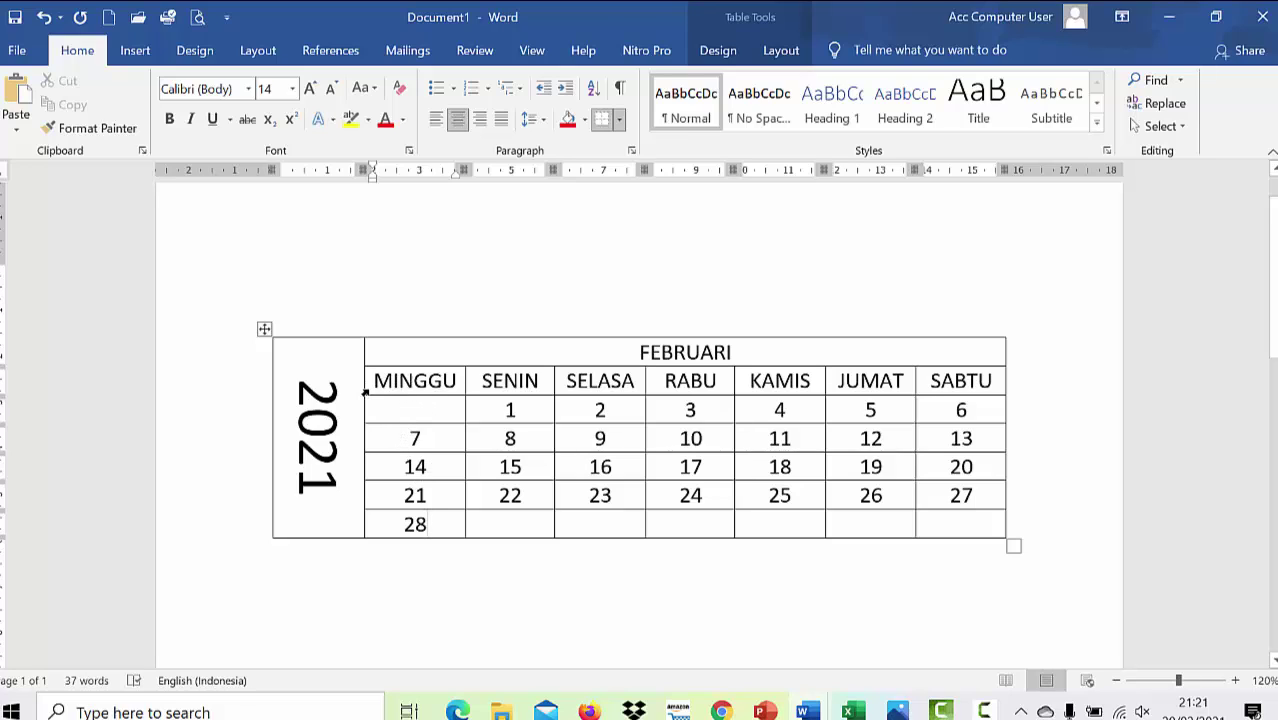
- Enlarge the FEBRUARI heading to font size 22 and shade its cell with the standard red
click(367, 358)
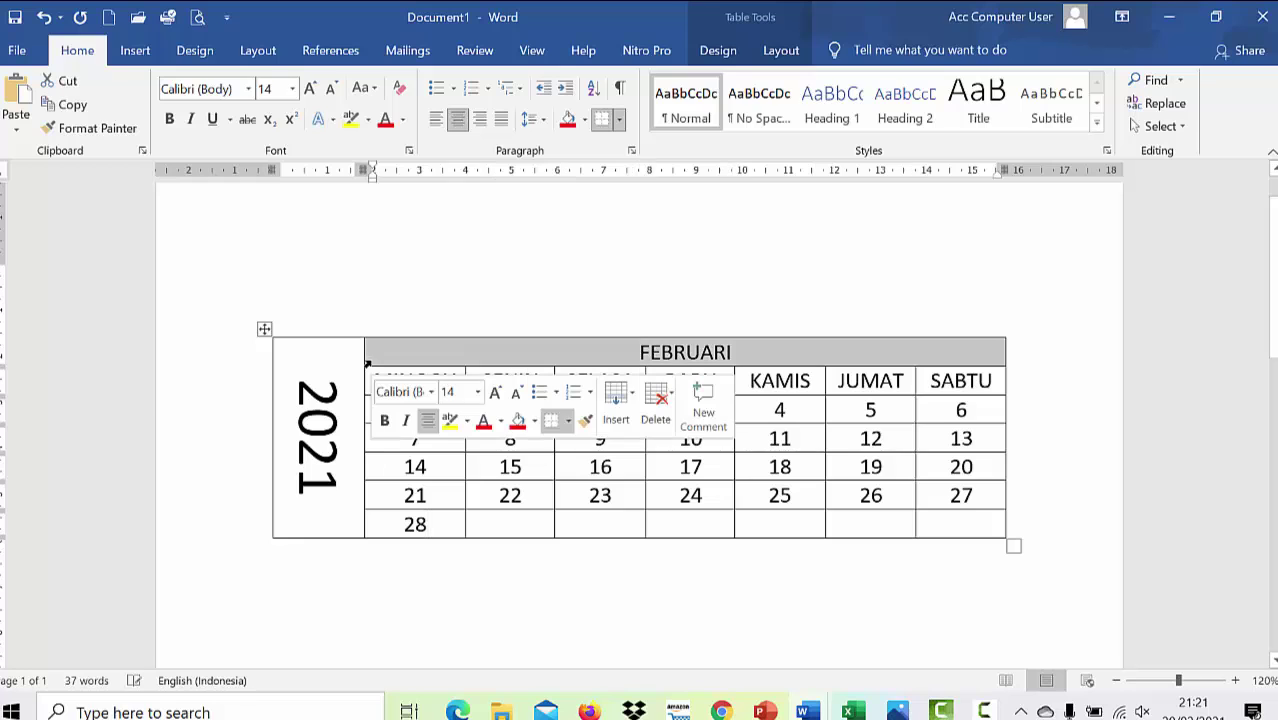
click(311, 89)
click(311, 89)
click(311, 89)
click(311, 89)
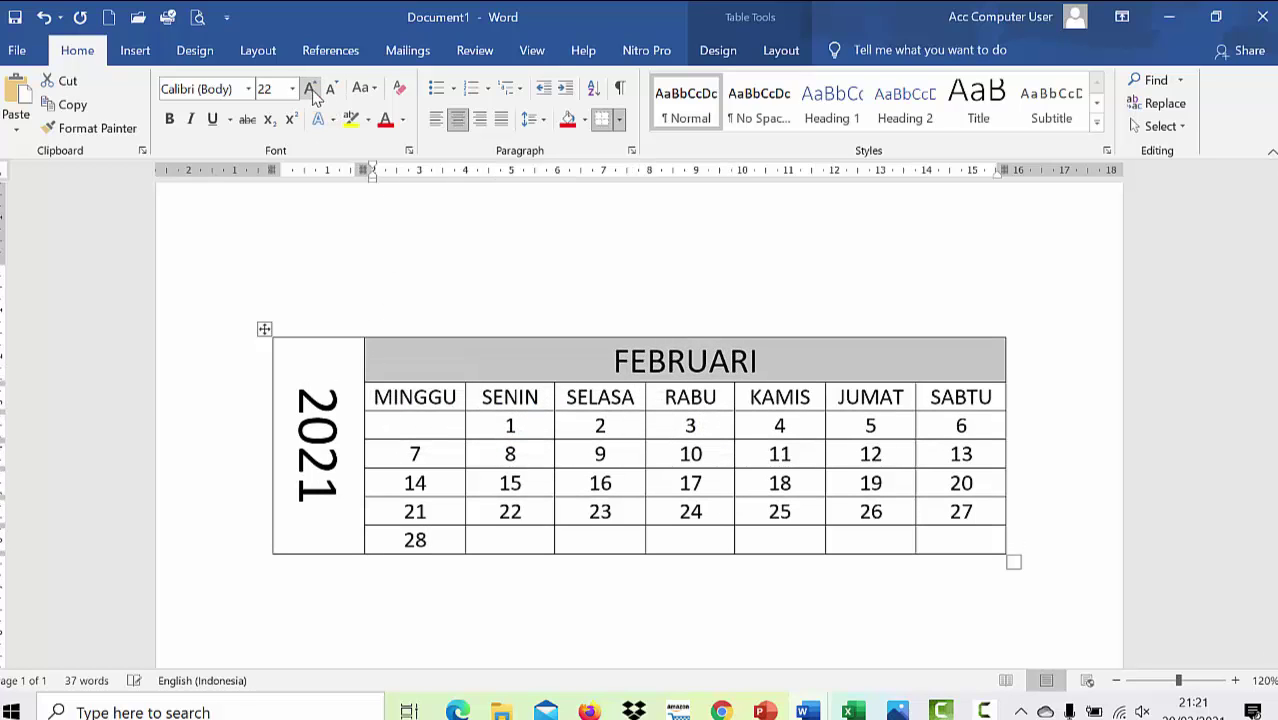
click(585, 124)
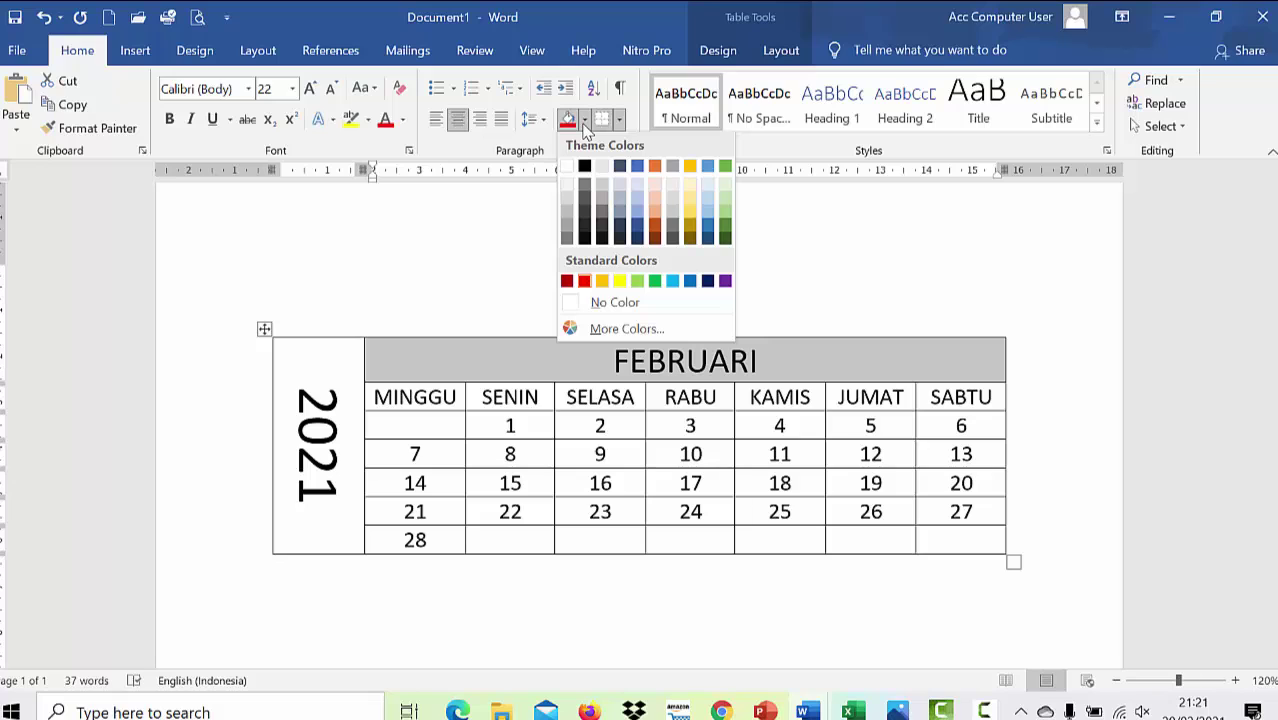
click(588, 282)
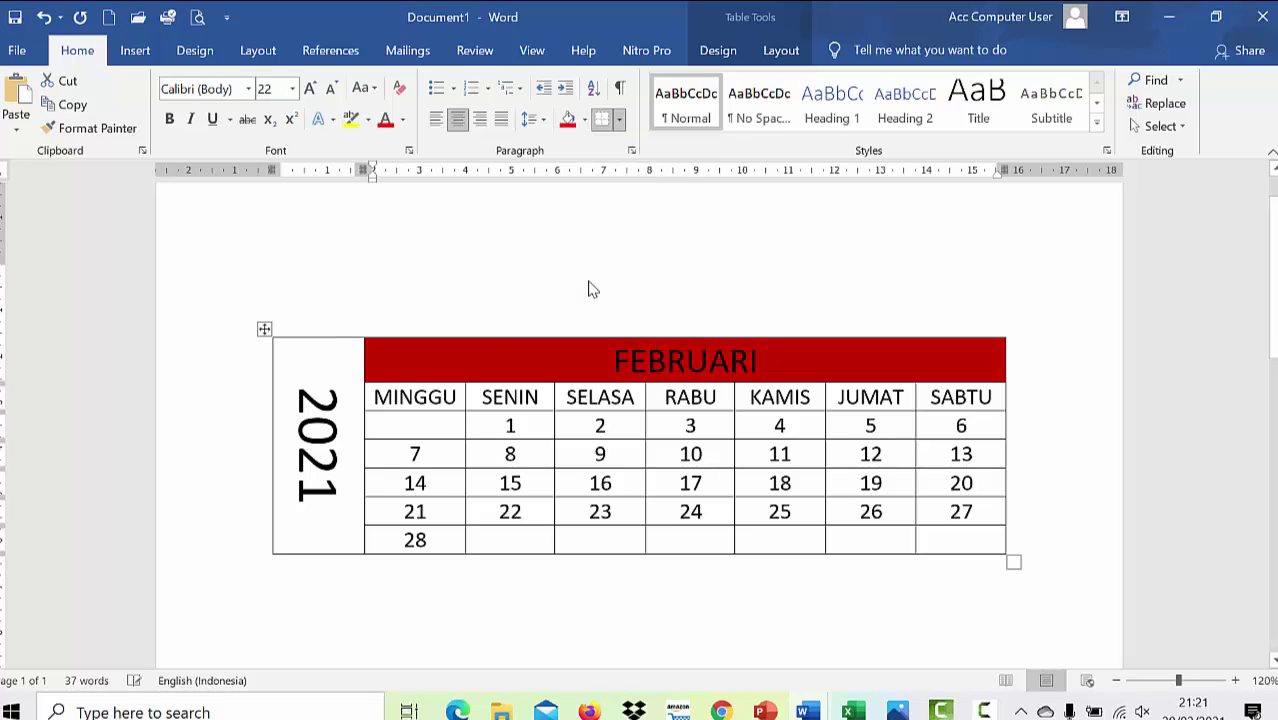
- Shade the merged 2021 cell with the standard green
click(337, 362)
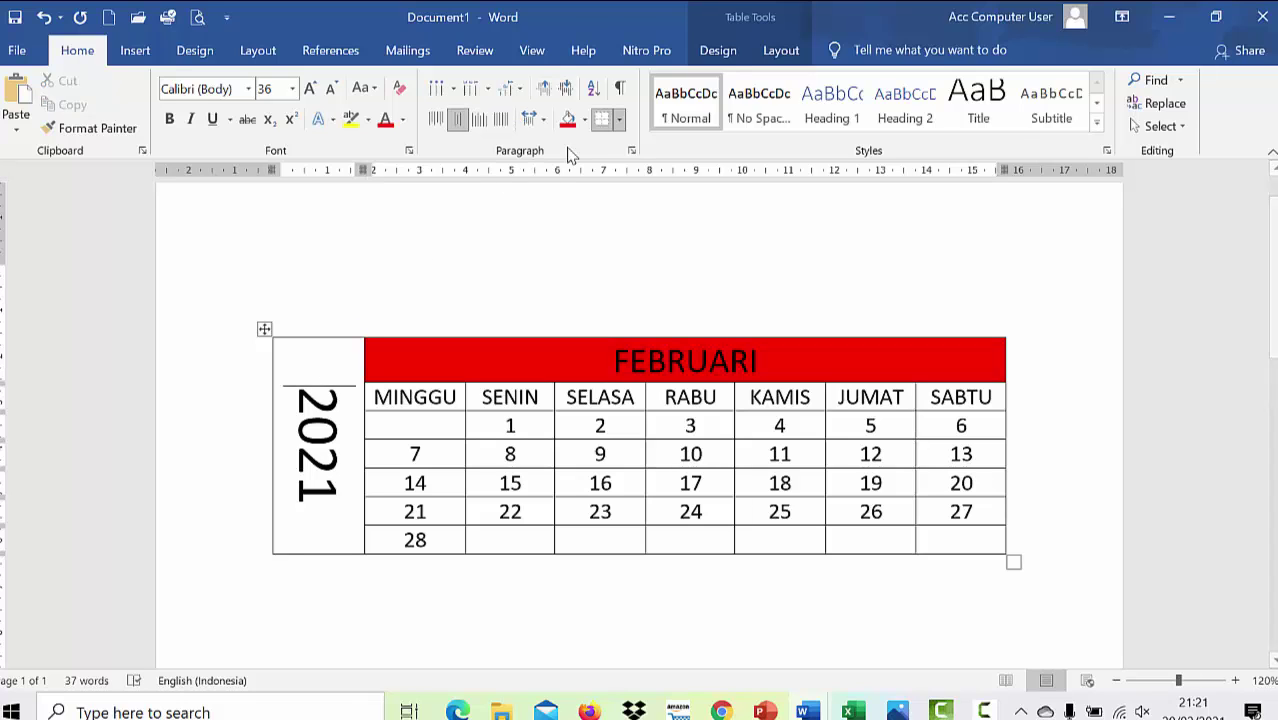
click(585, 119)
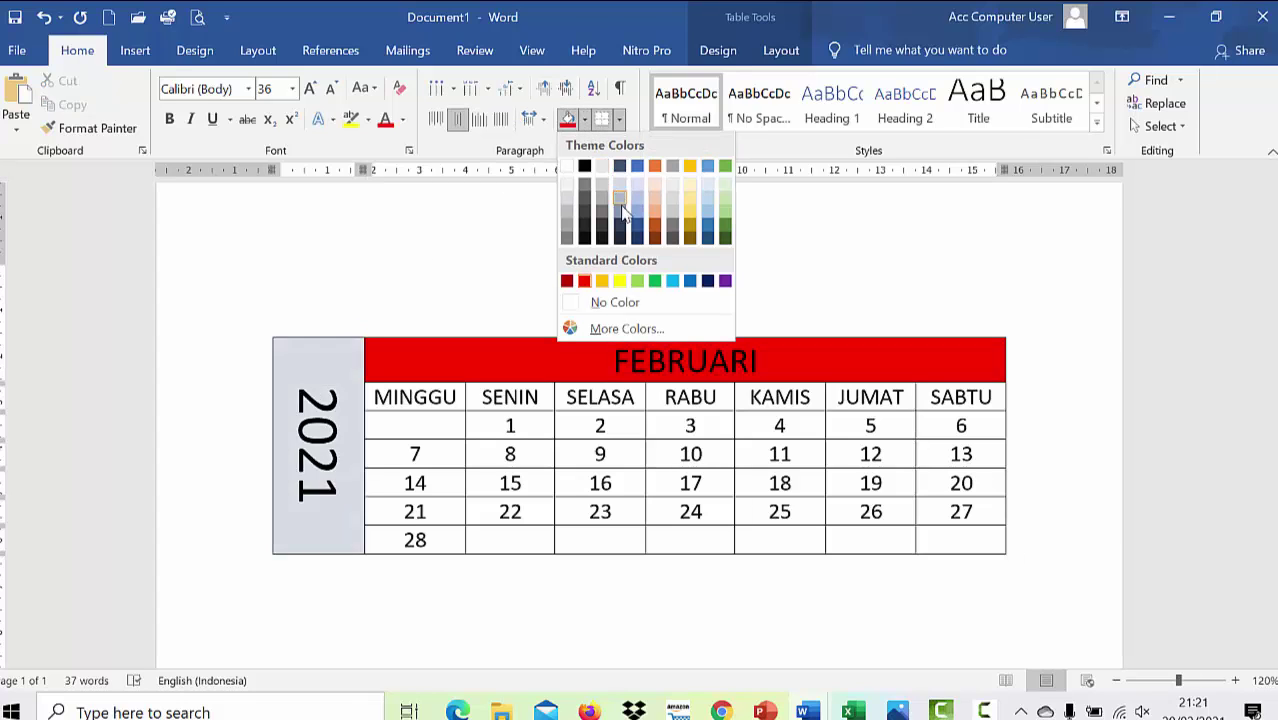
click(653, 282)
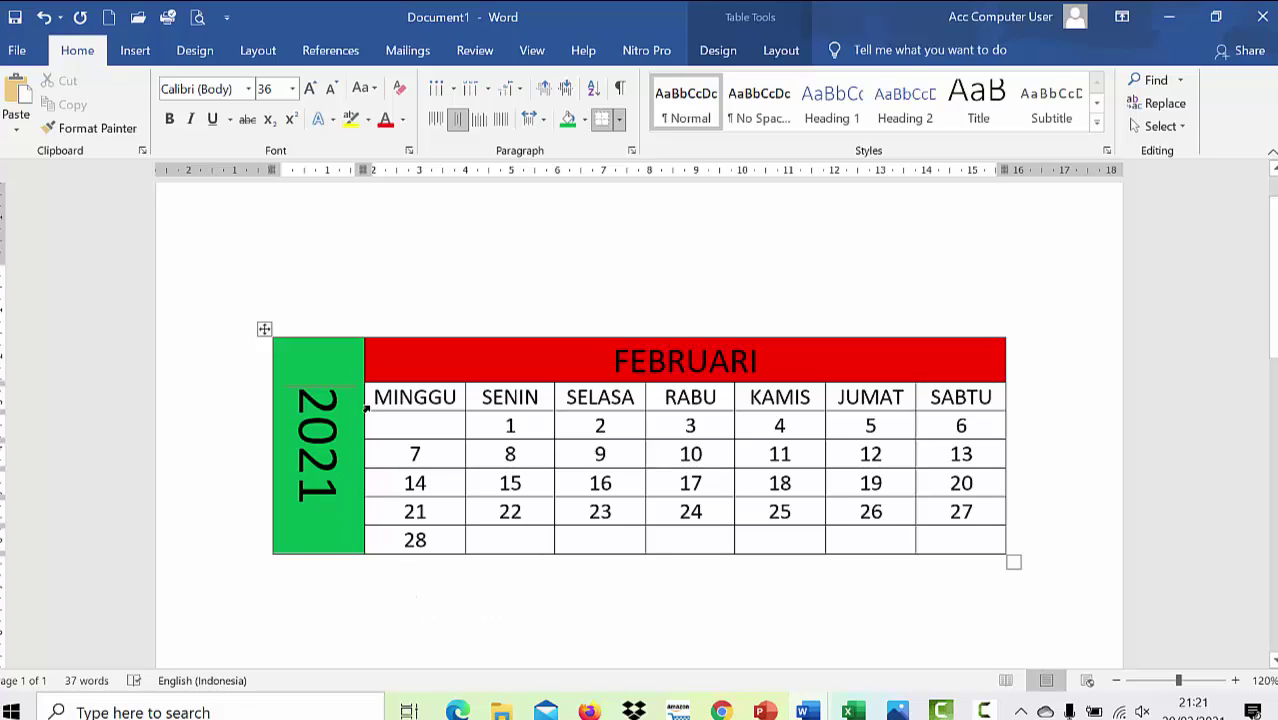
- Shade the row of weekday names from MINGGU to SABTU with the standard yellow
drag(367, 404, 930, 400)
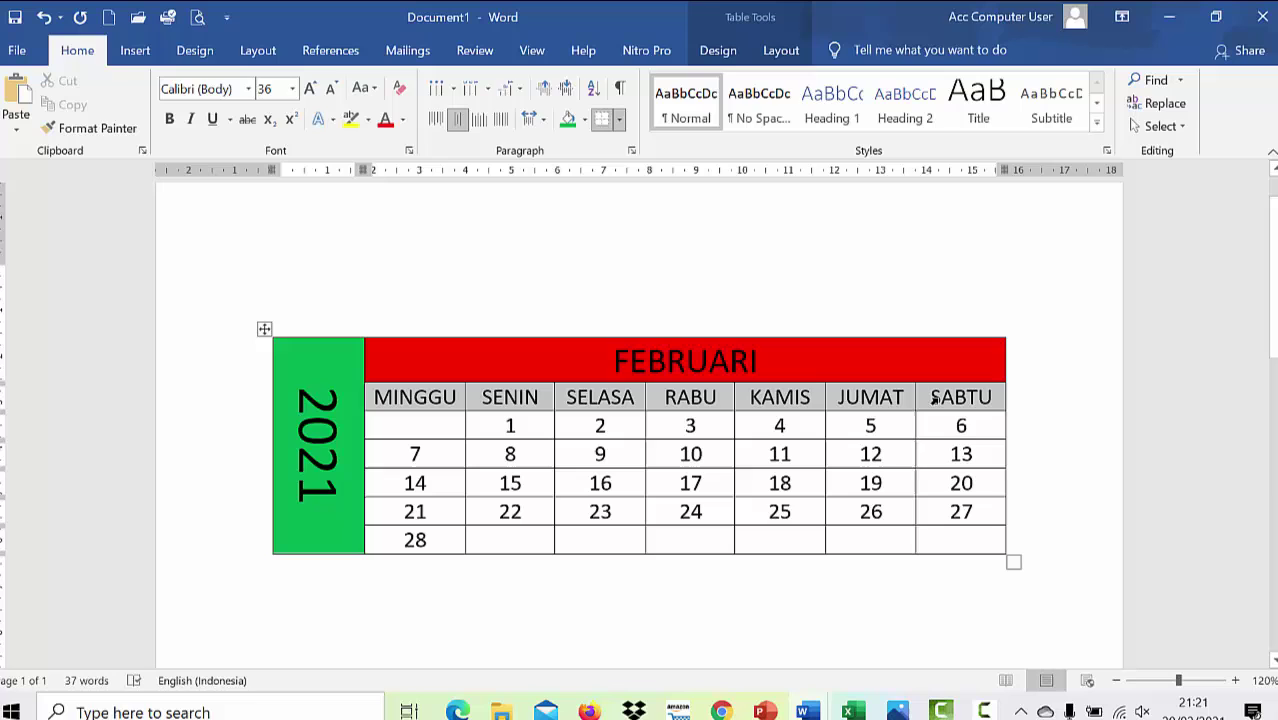
click(585, 119)
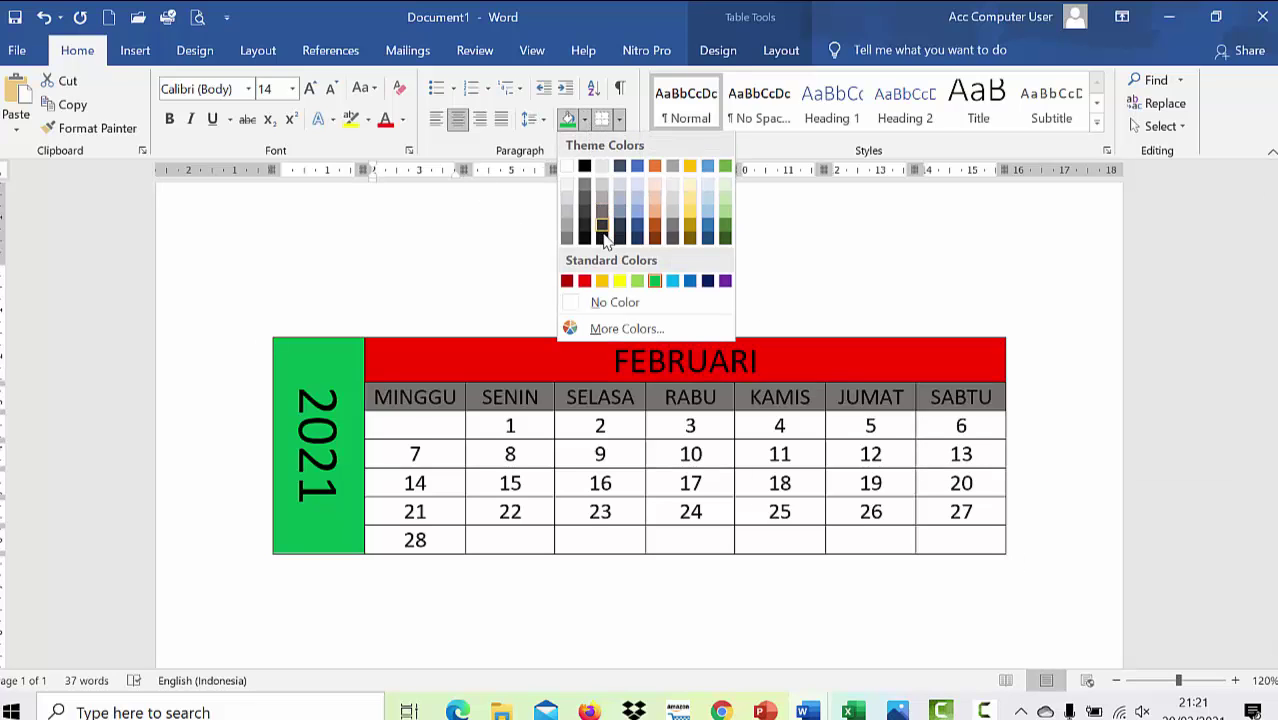
click(619, 281)
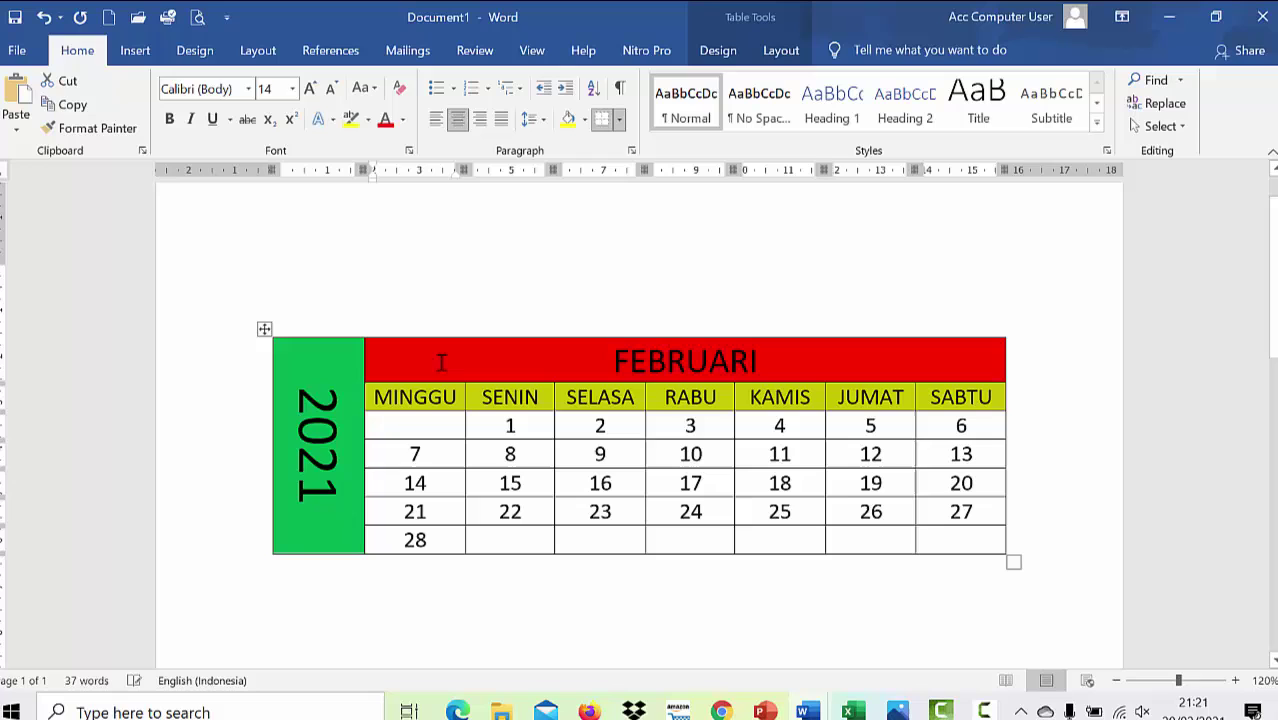
- Shade the MINGGU heading cell with the standard red and set its text color to white
click(372, 402)
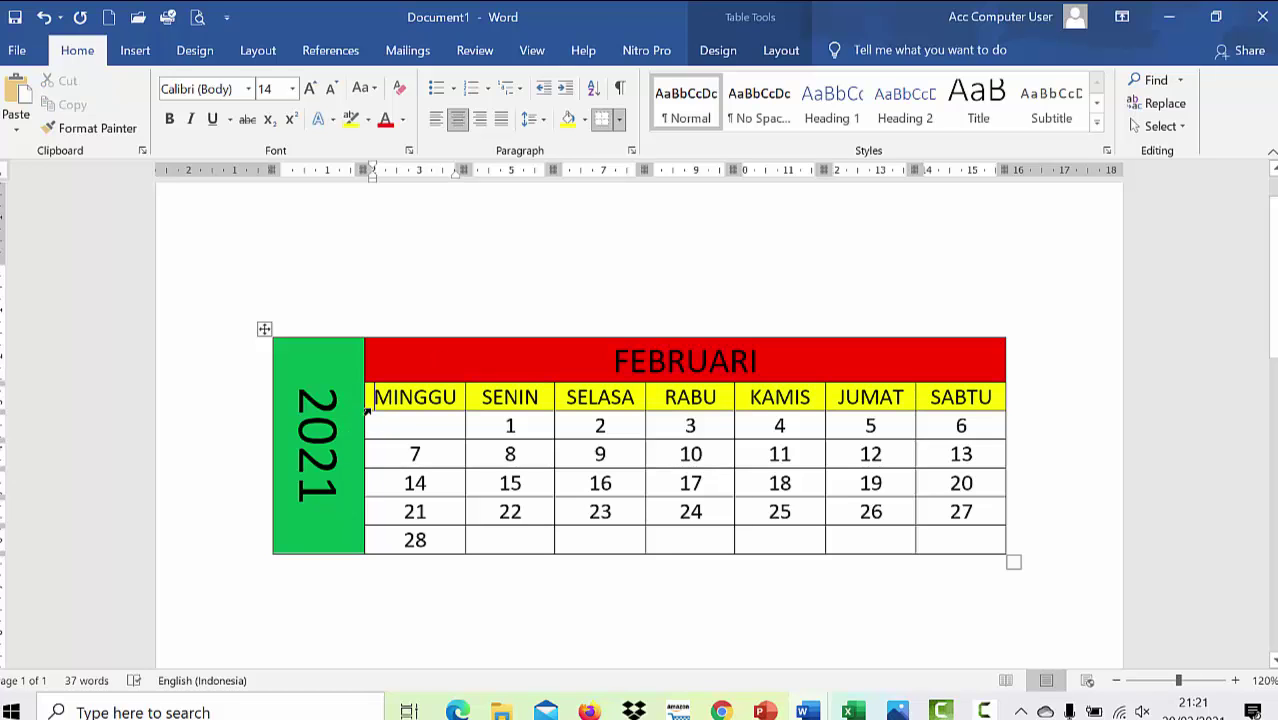
click(368, 410)
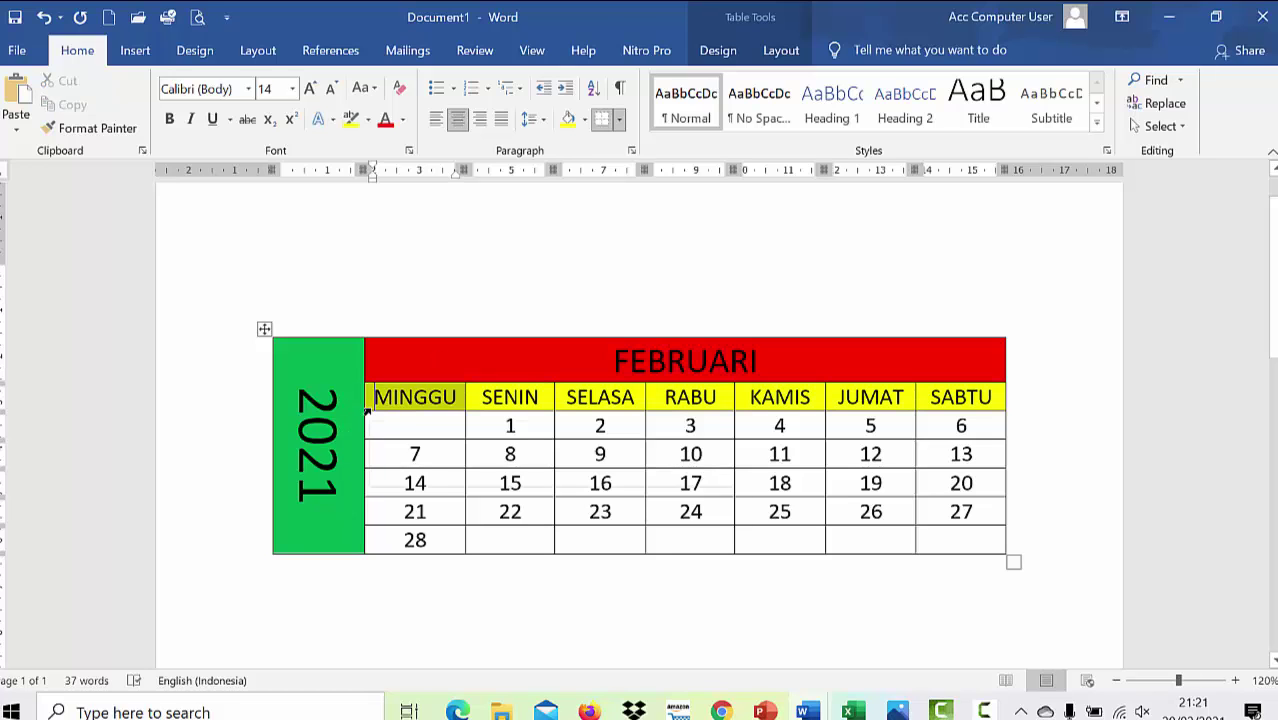
click(585, 119)
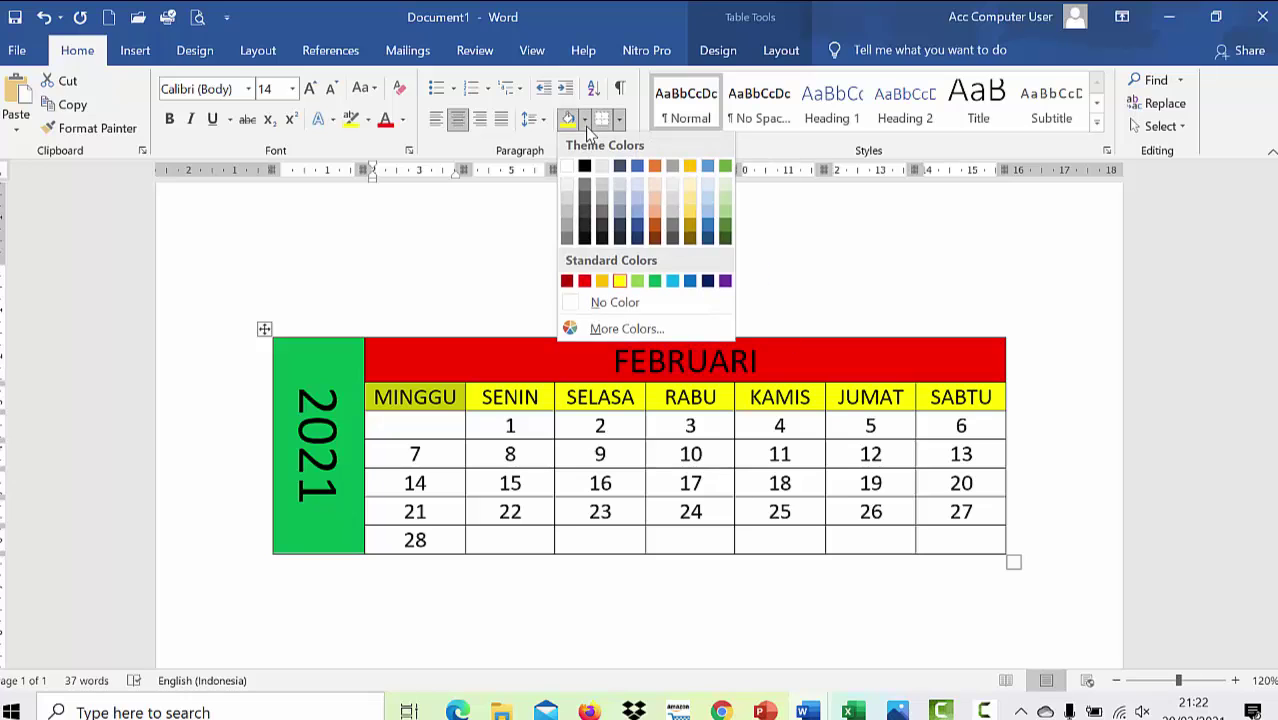
click(585, 281)
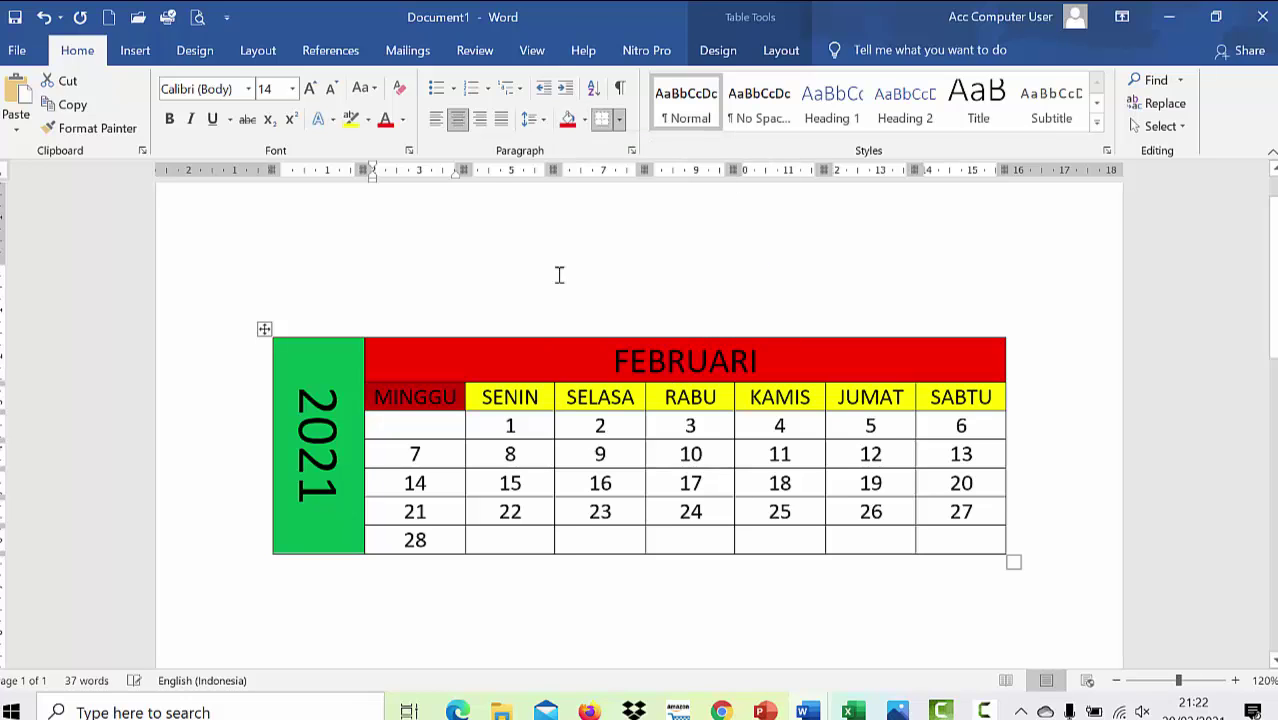
click(401, 124)
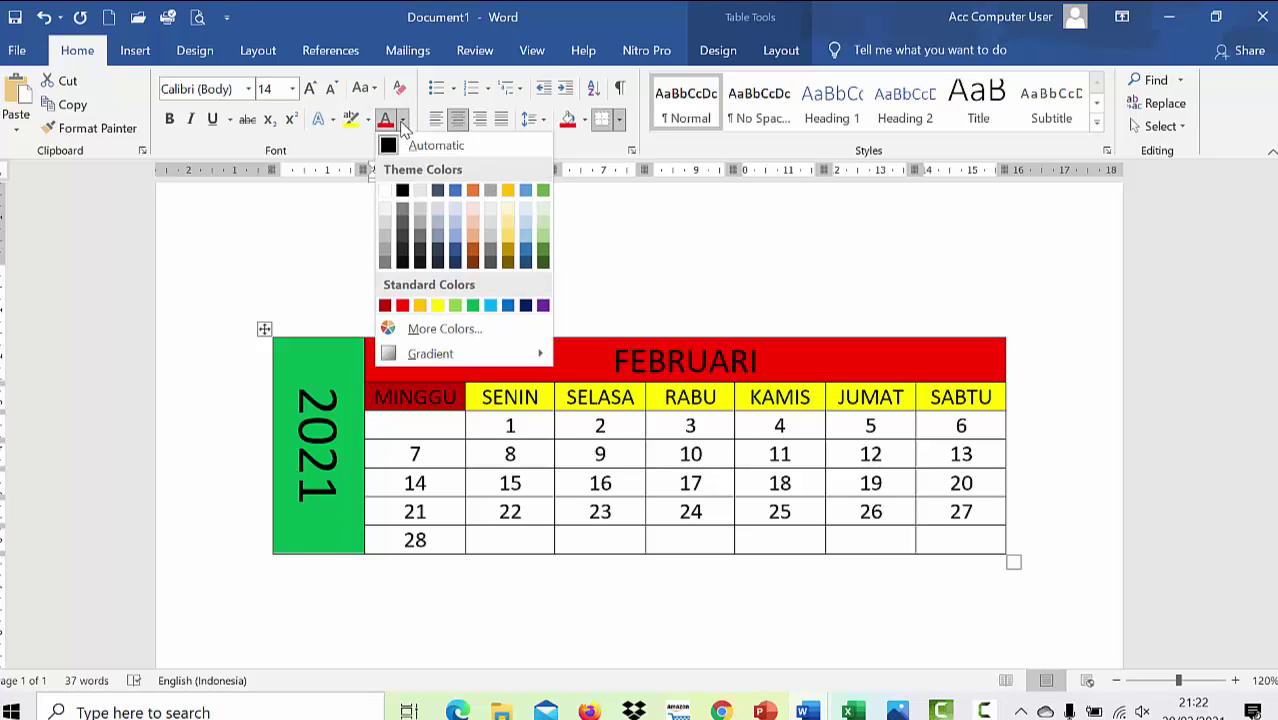
click(389, 191)
click(480, 290)
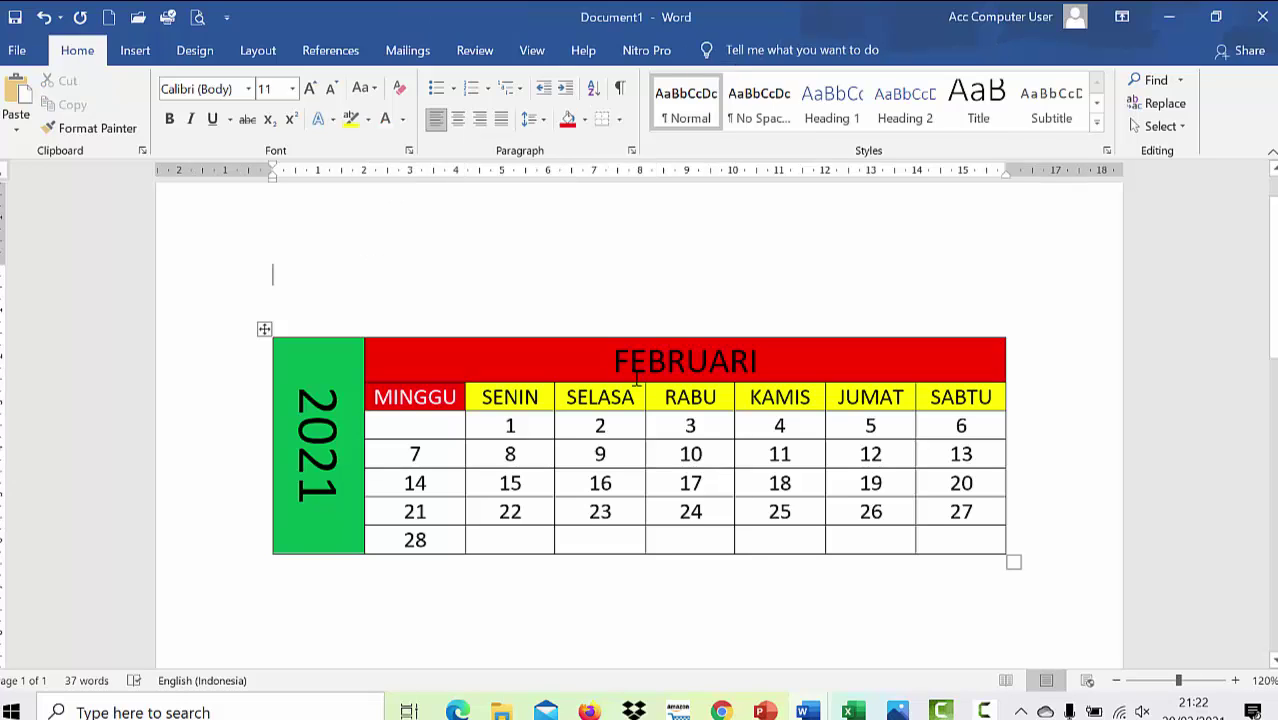
- Set the font color of the MINGGU dates 7, 14, 21 and 28 to the standard red
drag(386, 458, 417, 535)
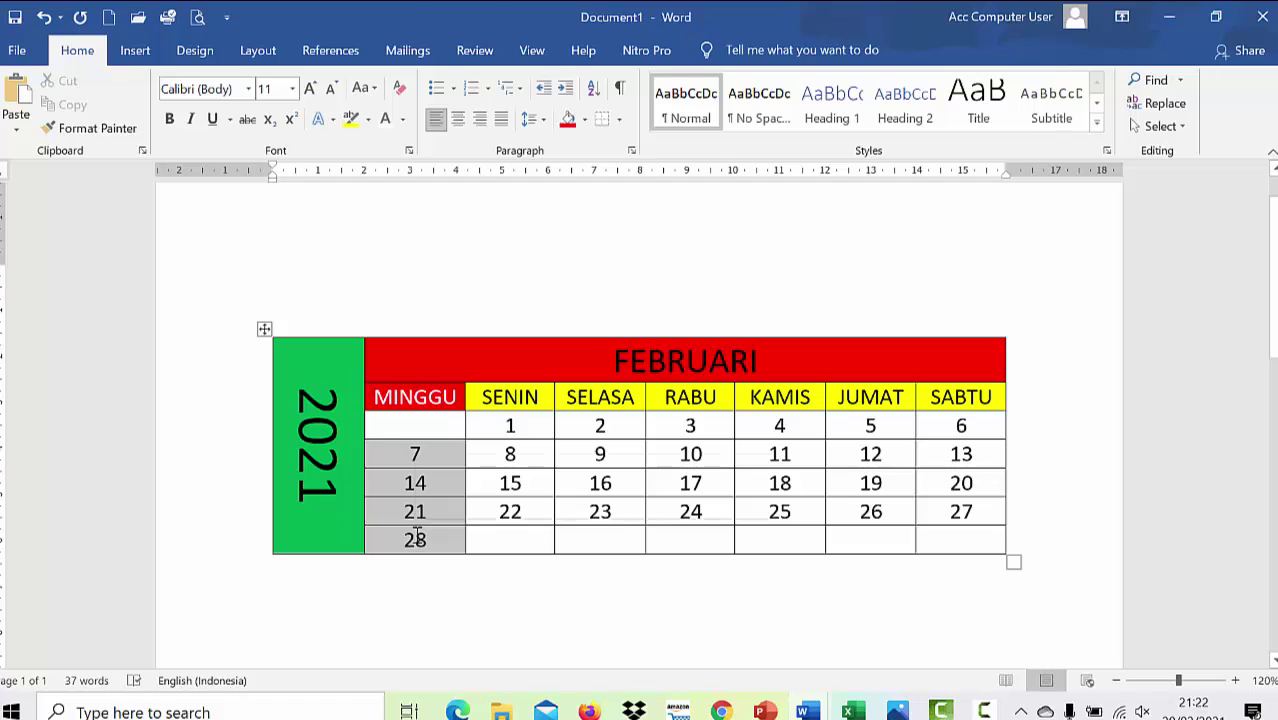
click(402, 119)
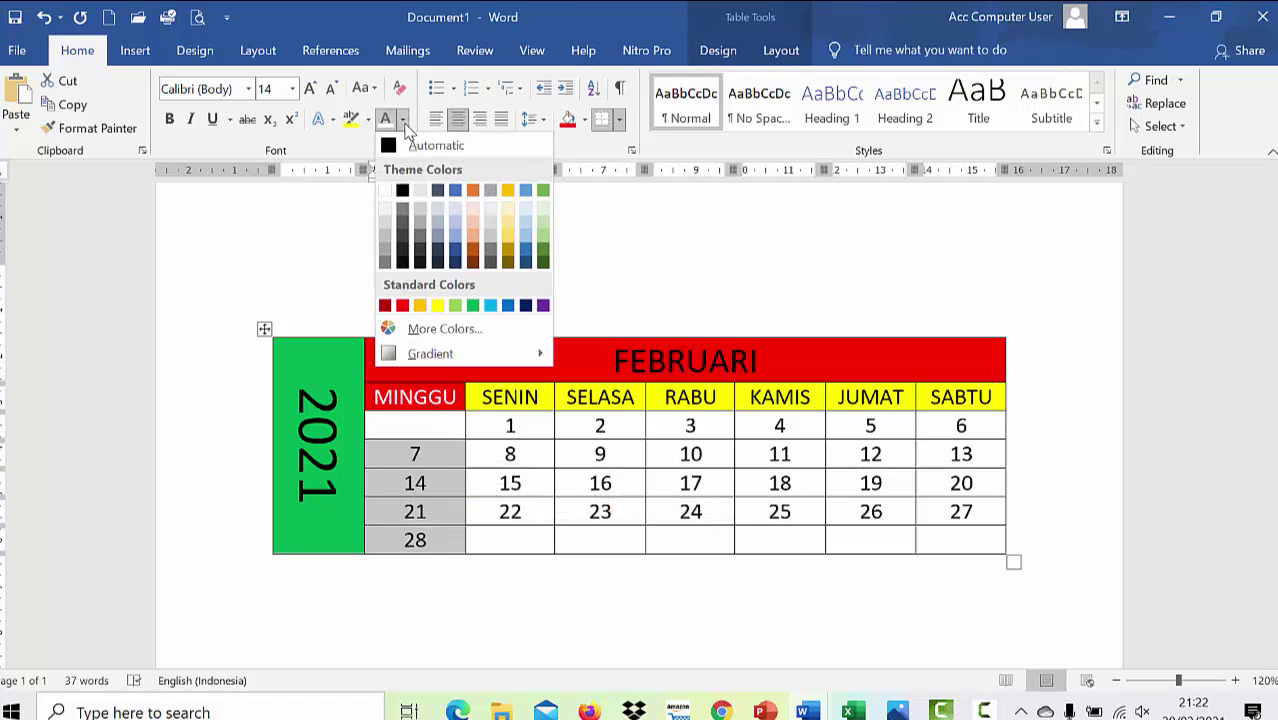
click(402, 305)
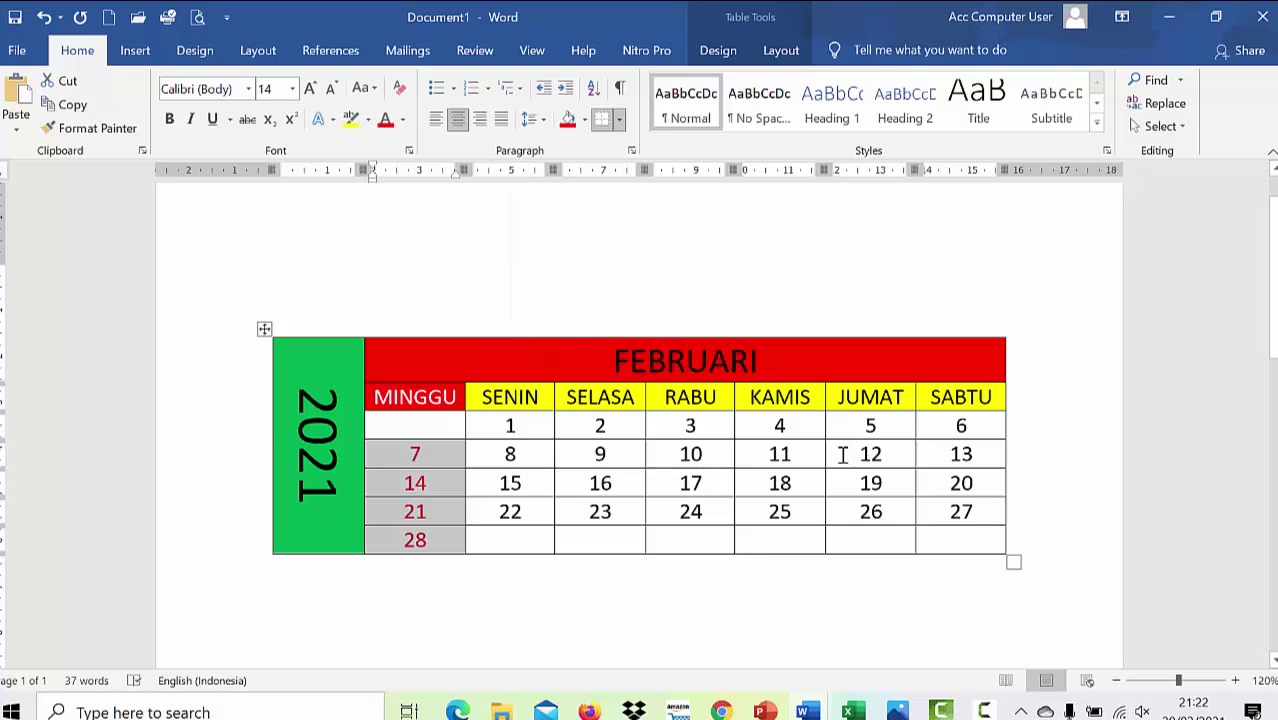
- Set the font color of the date 12 in the JUMAT column to red
drag(858, 458, 887, 460)
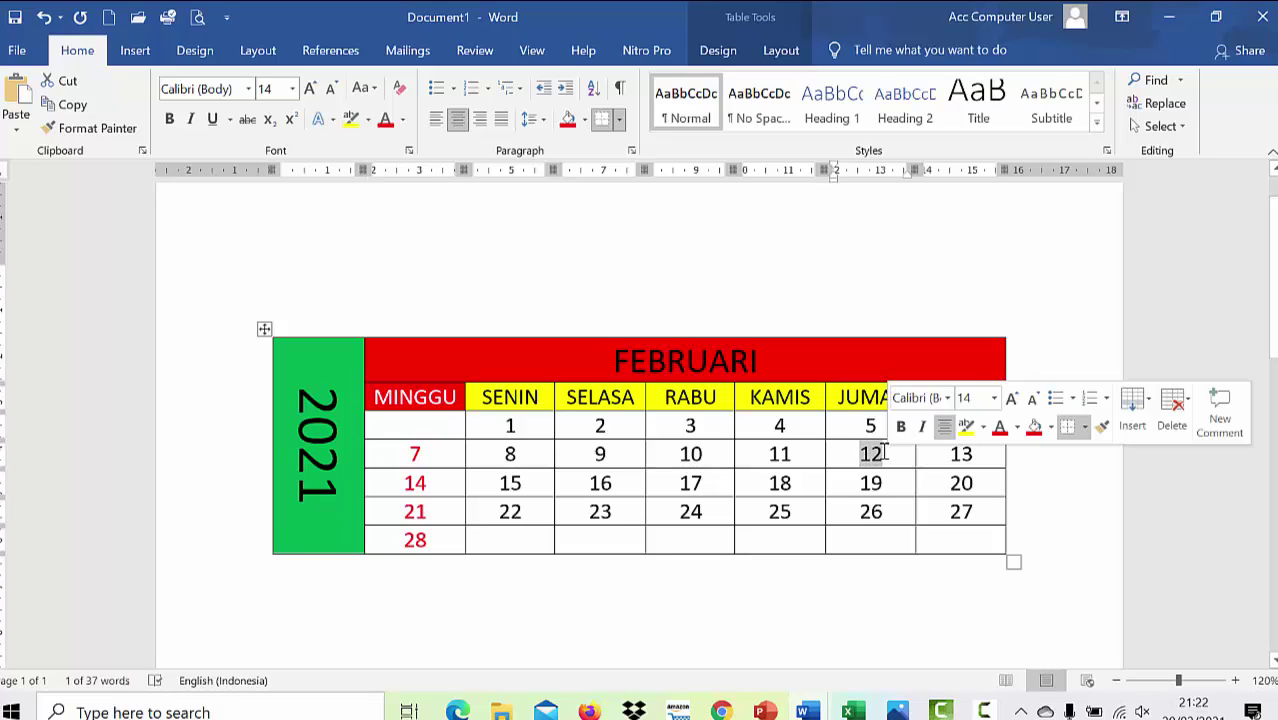
click(386, 125)
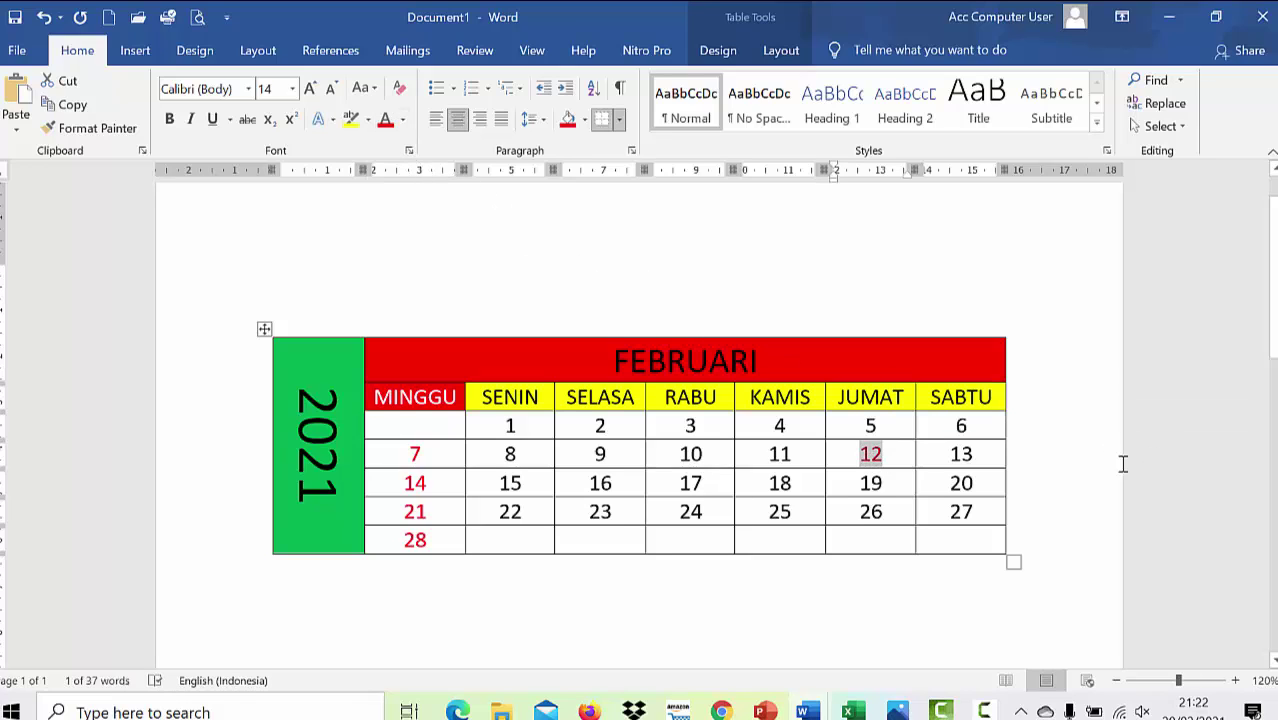
click(1064, 479)
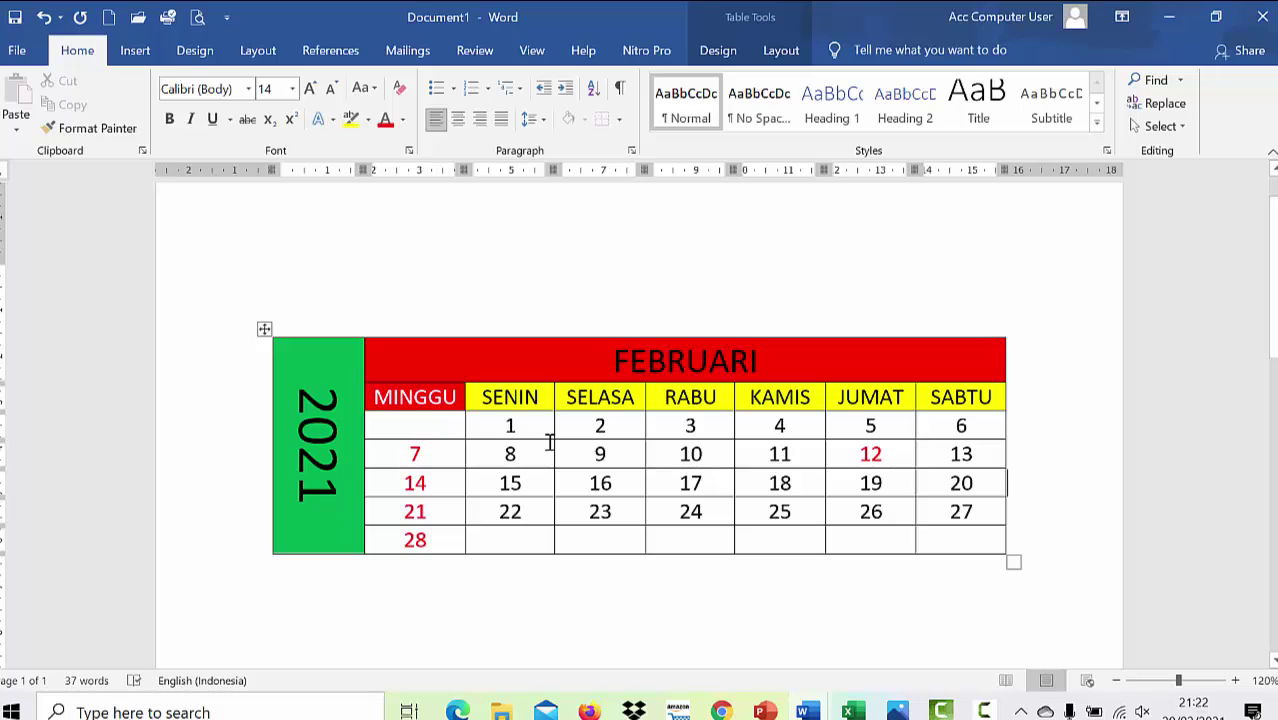
- Move the whole calendar table further down the page to leave room above it
scroll(549, 441, down, 2)
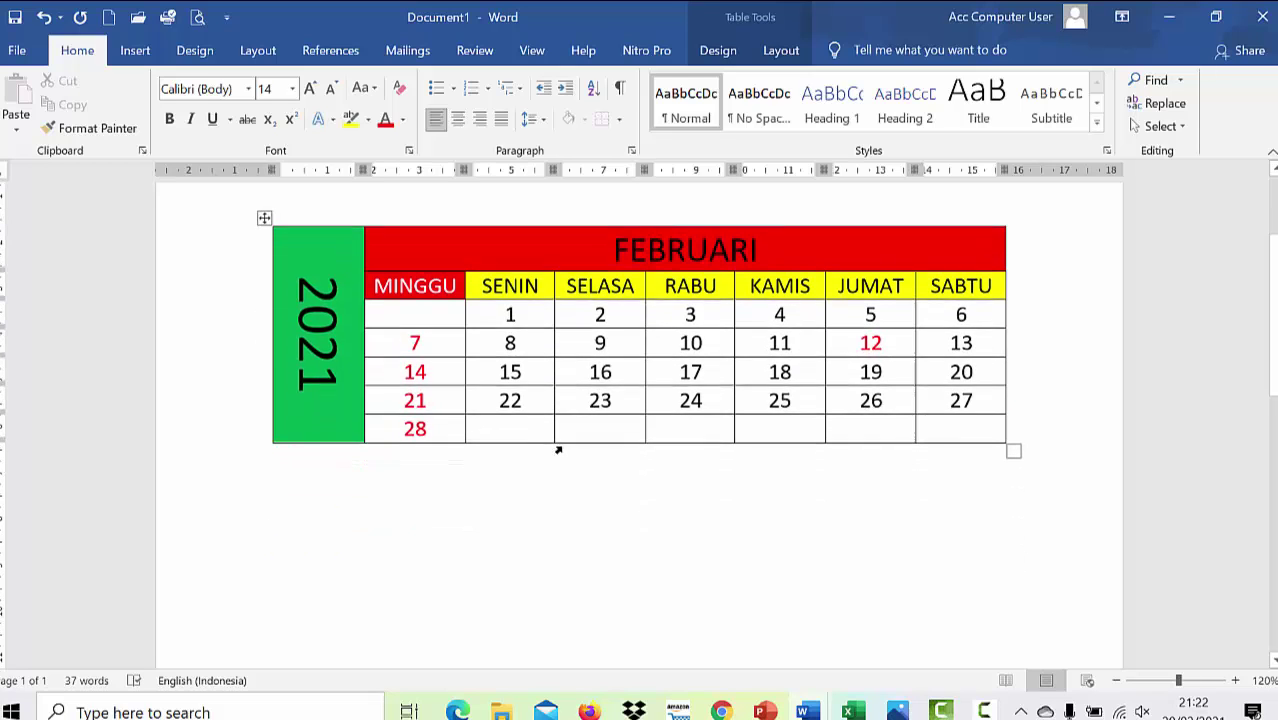
scroll(557, 430, up, 3)
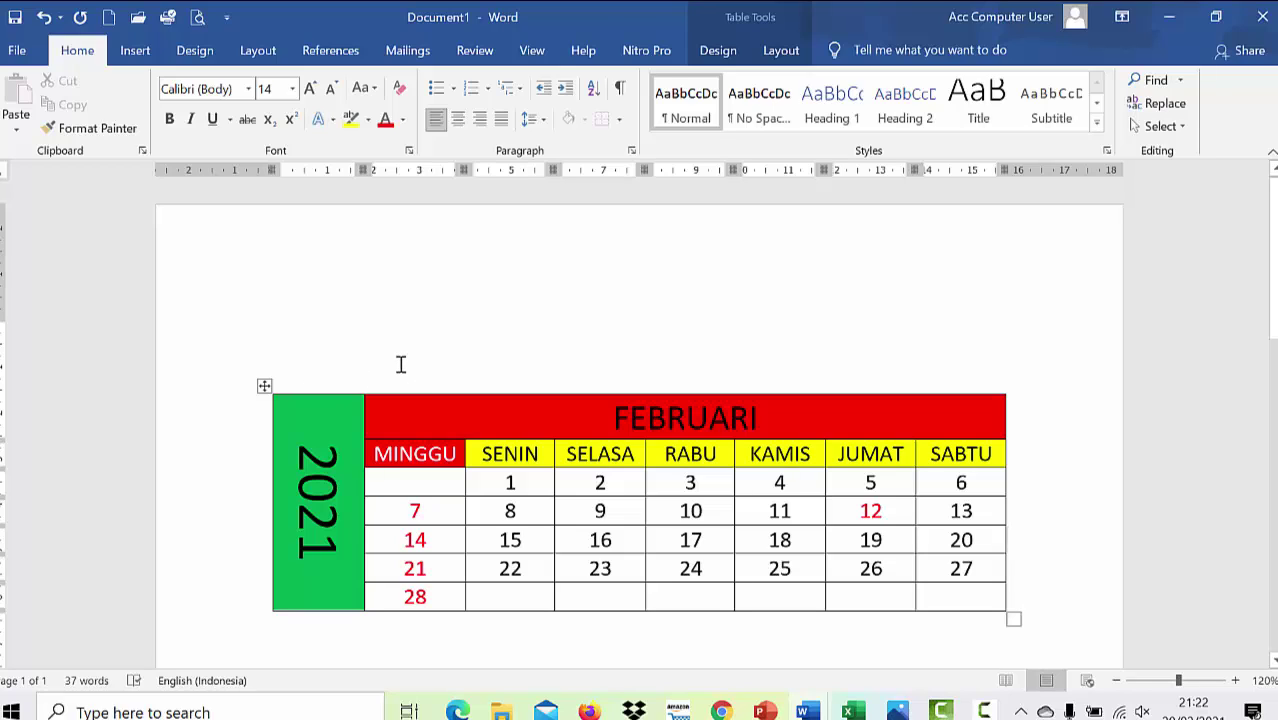
click(263, 387)
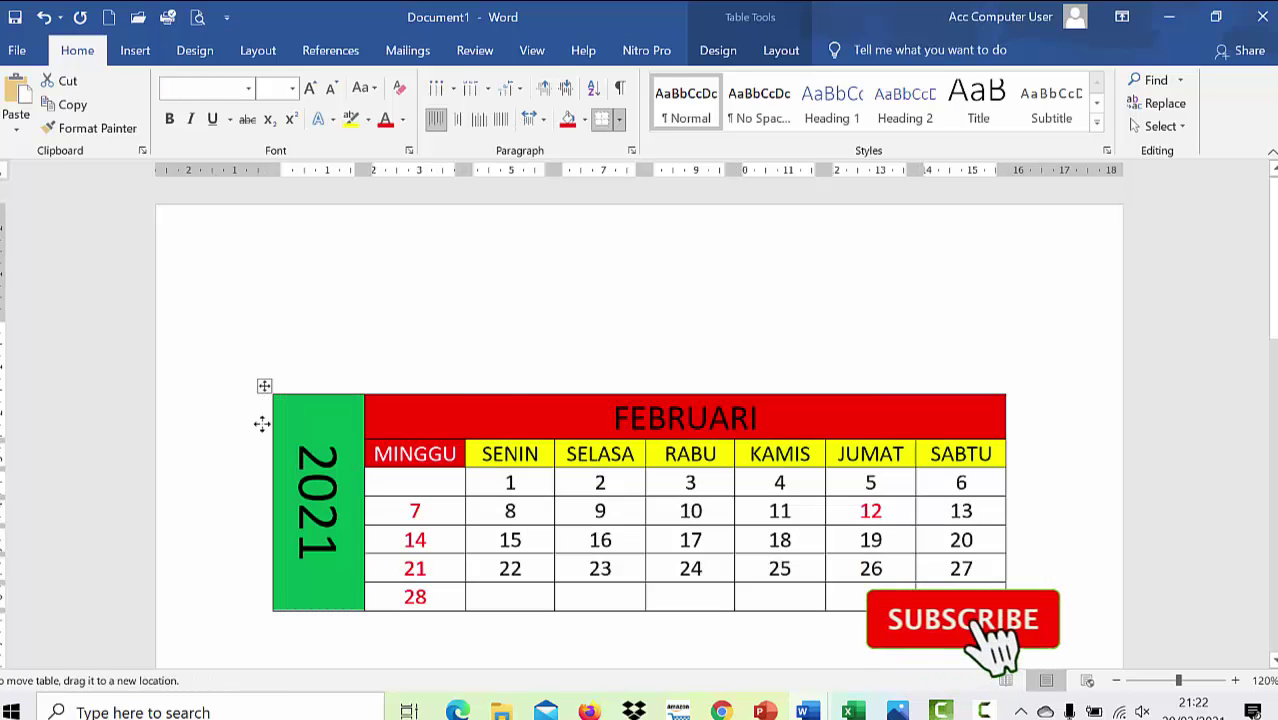
drag(261, 424, 265, 523)
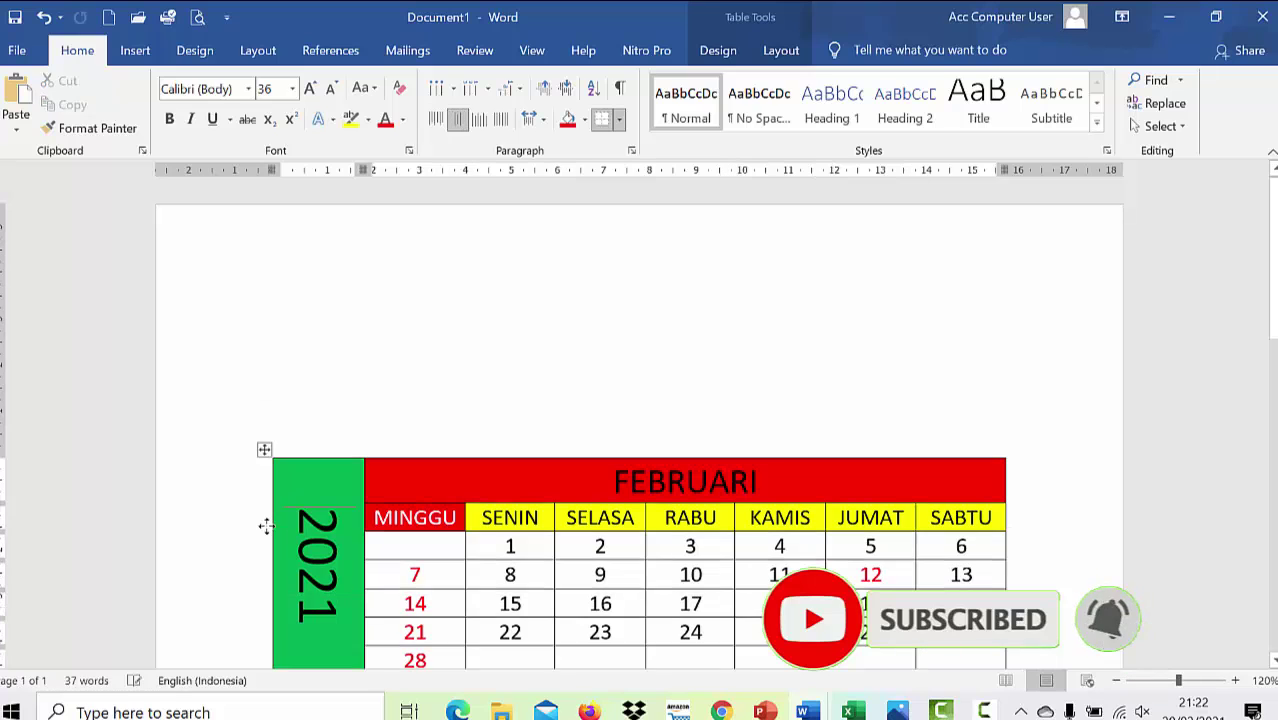
- Insert the picture burung from the GAMBAR folder on this device, starting from the blank area above the calendar table
click(272, 318)
click(140, 54)
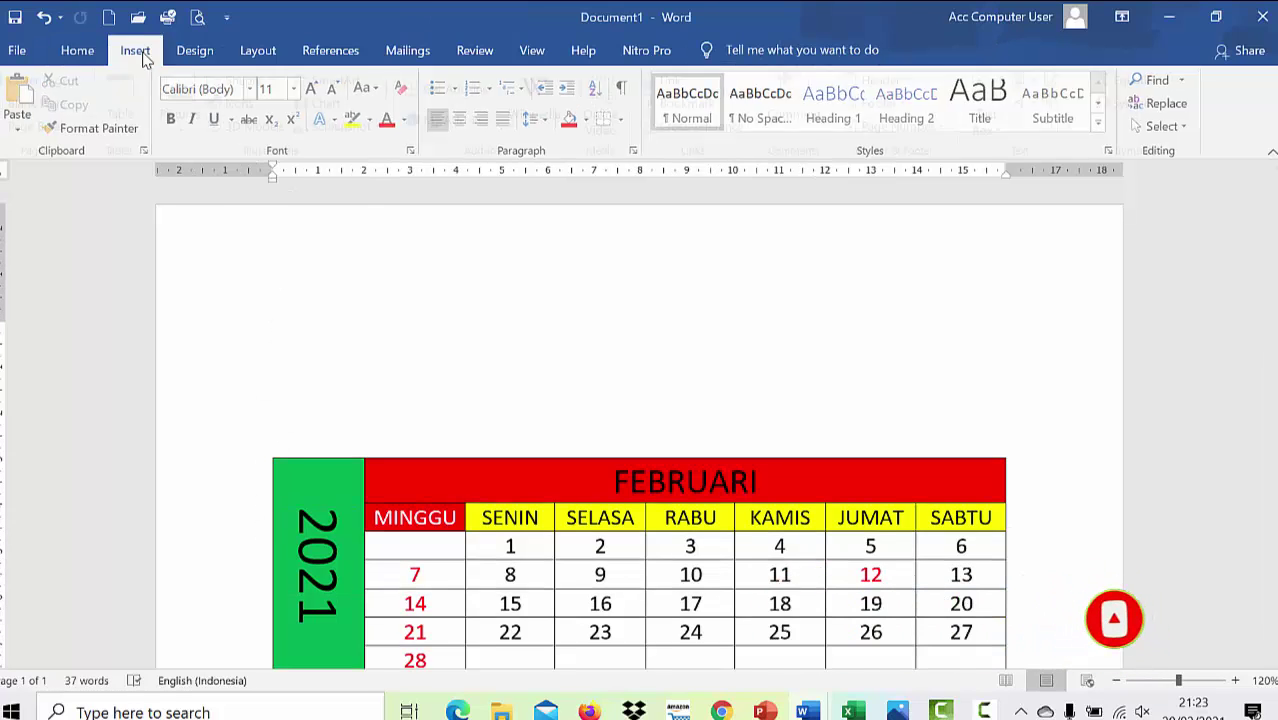
click(197, 125)
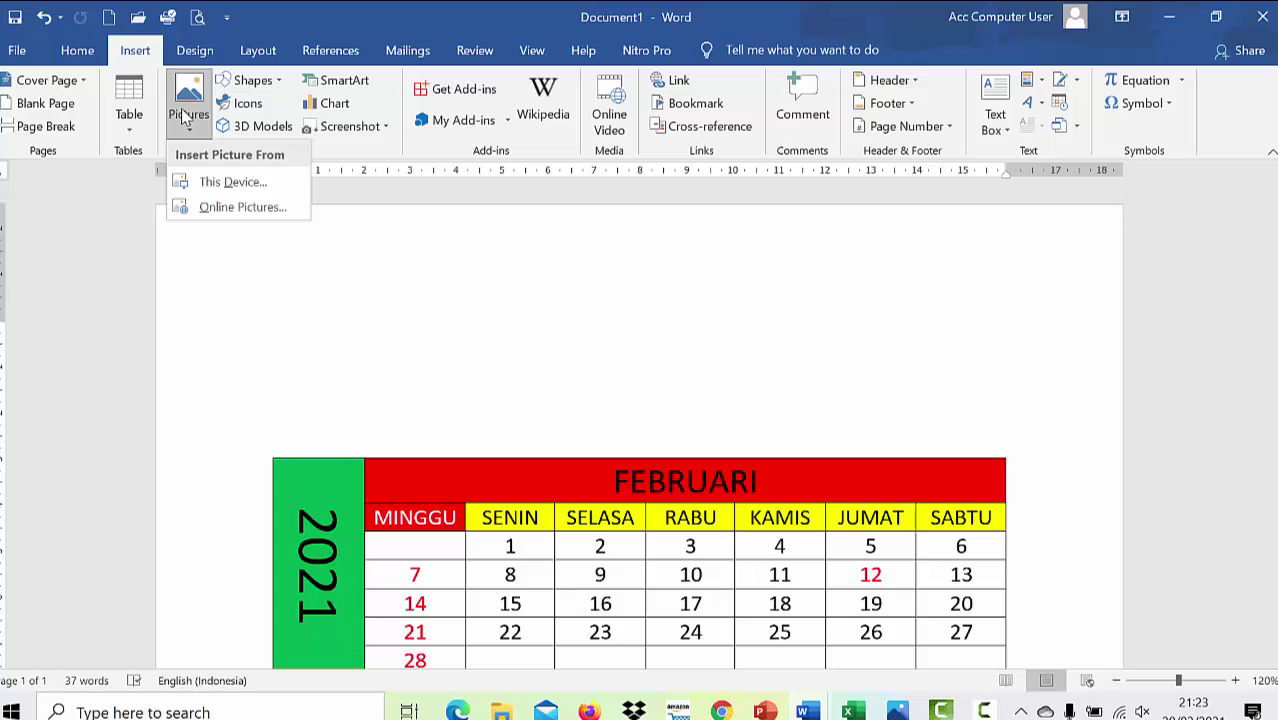
click(229, 185)
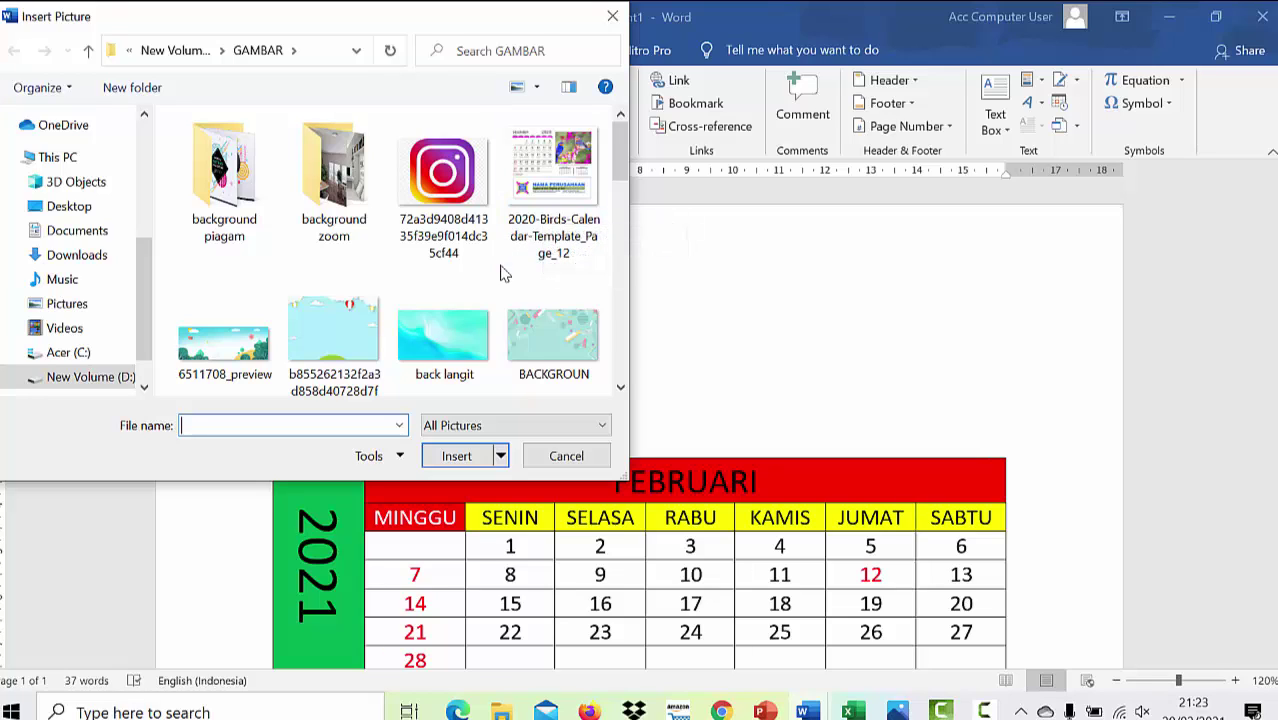
scroll(504, 274, down, 1)
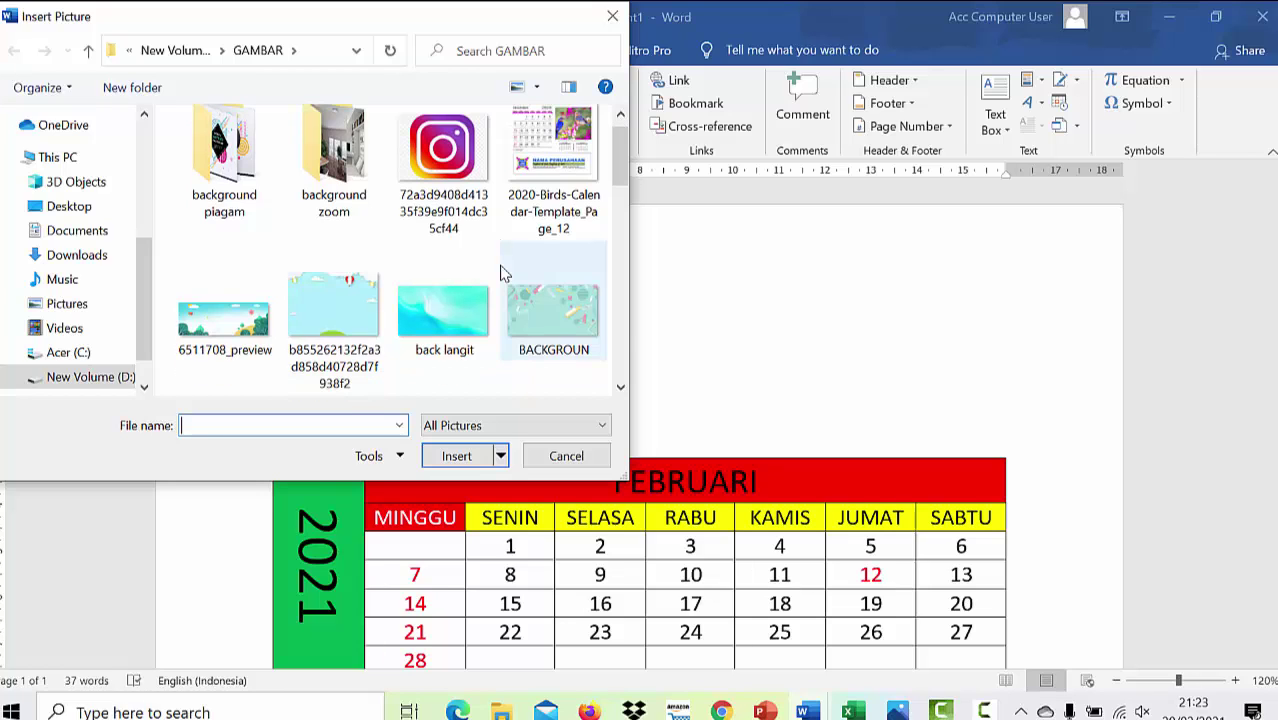
scroll(504, 274, down, 3)
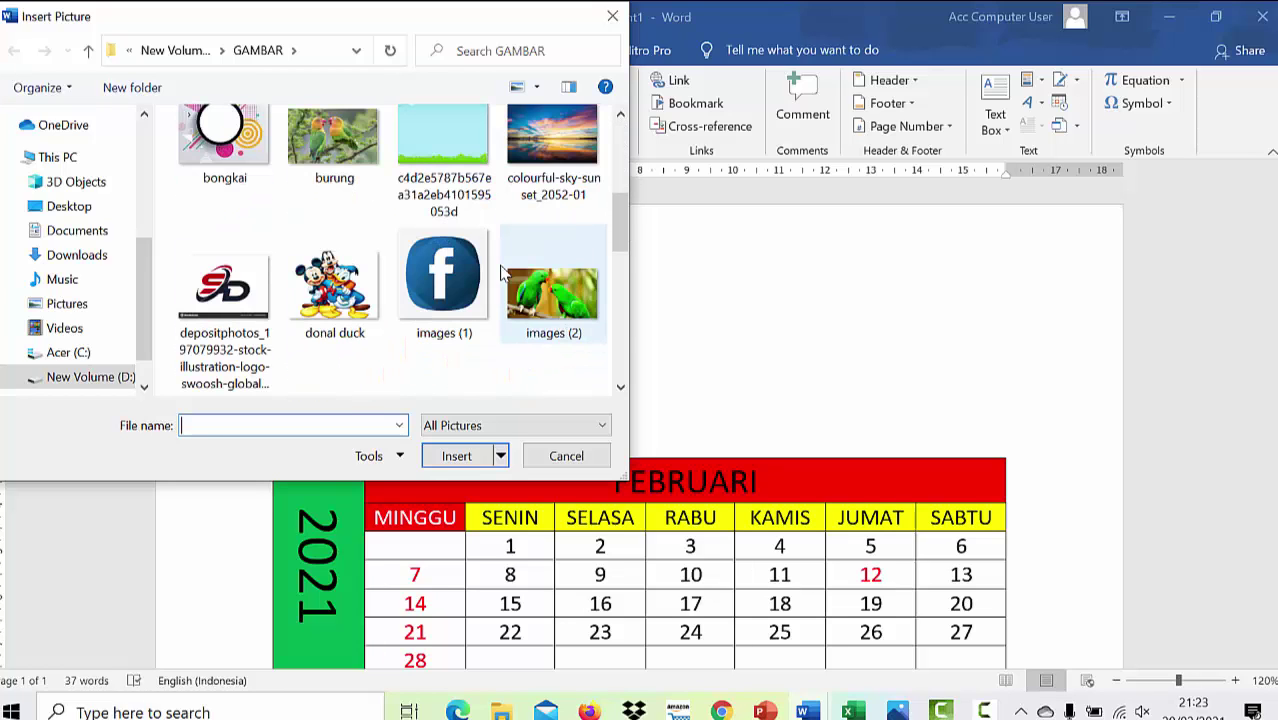
scroll(504, 274, up, 3)
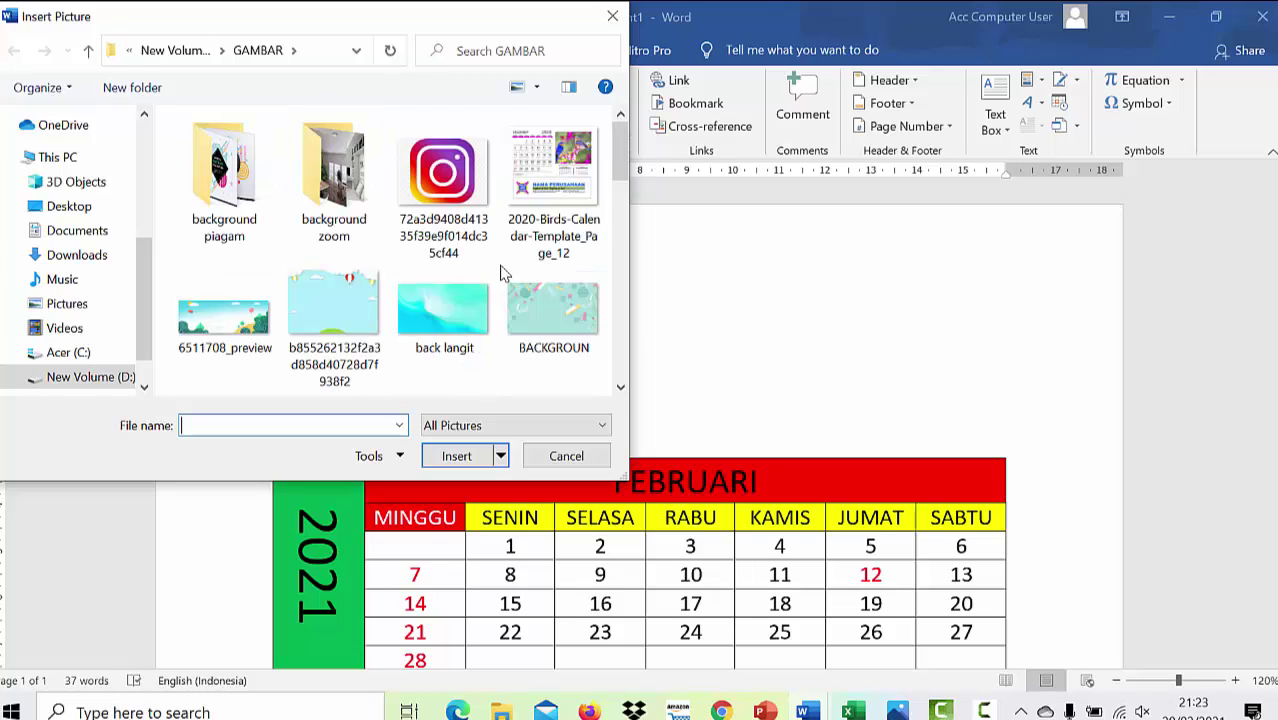
scroll(504, 274, down, 2)
click(362, 320)
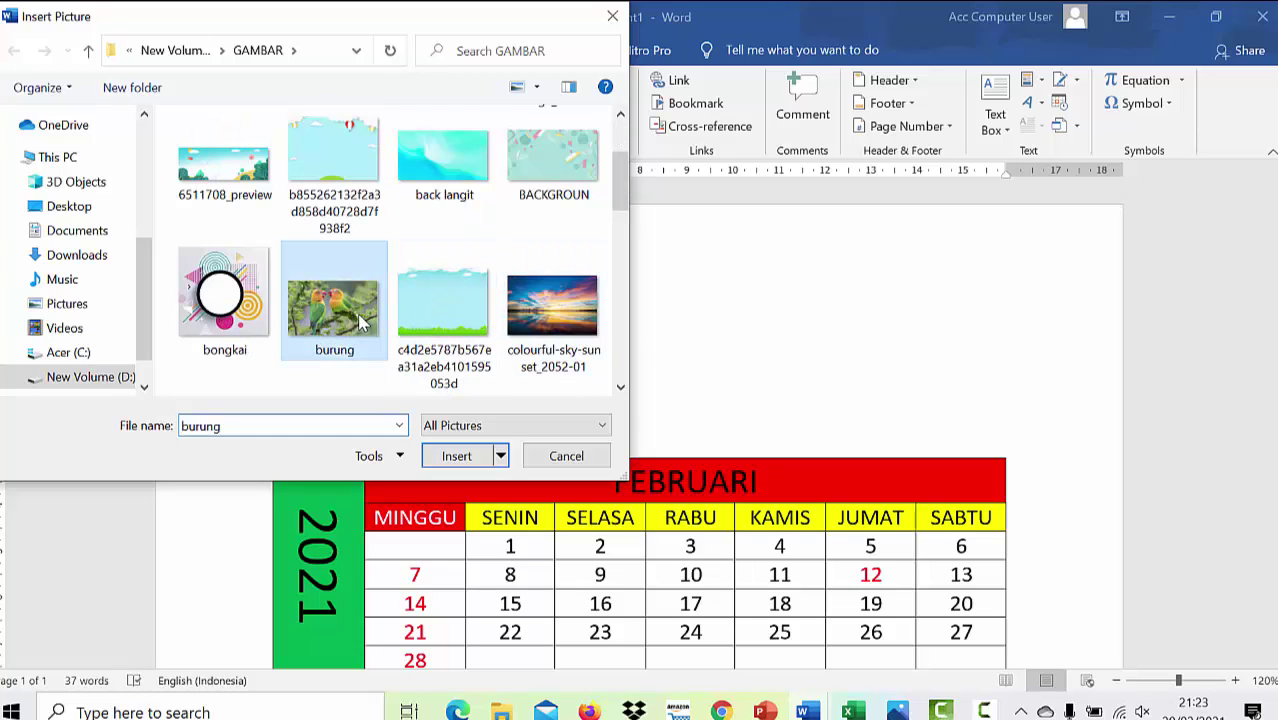
click(466, 456)
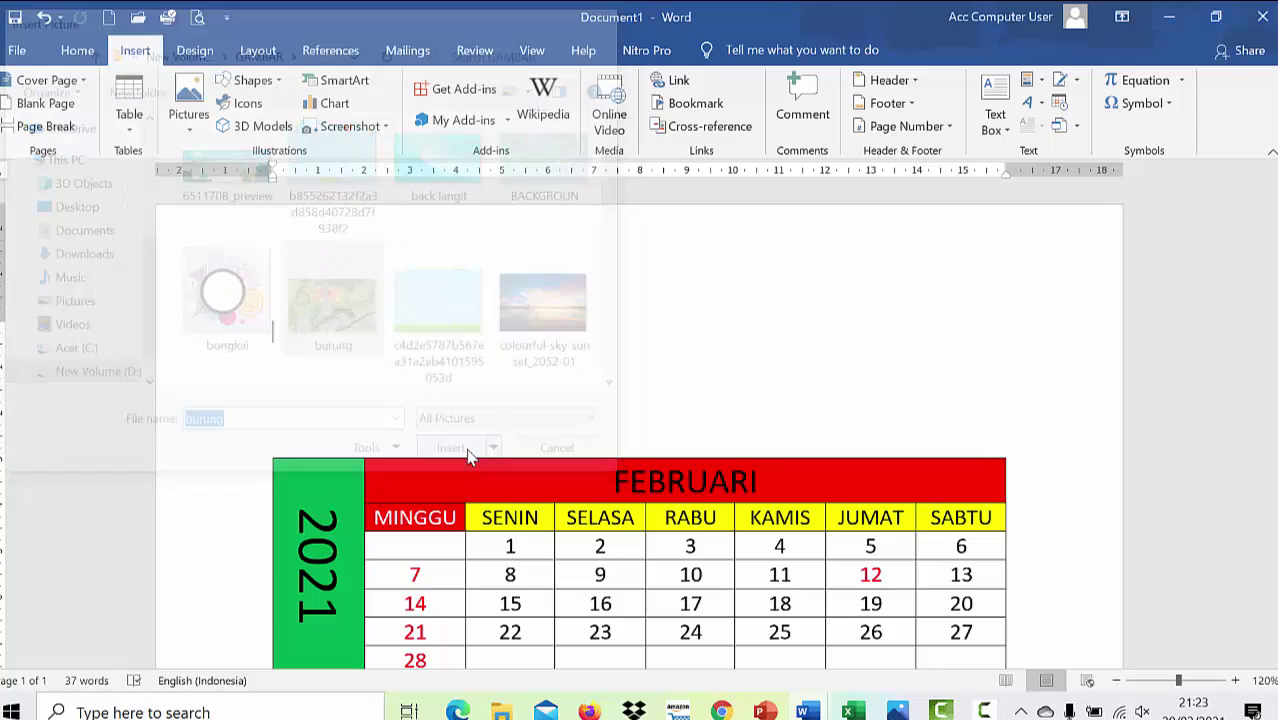
- Set the text wrapping of the bird picture to Top and Bottom
scroll(518, 412, up, 3)
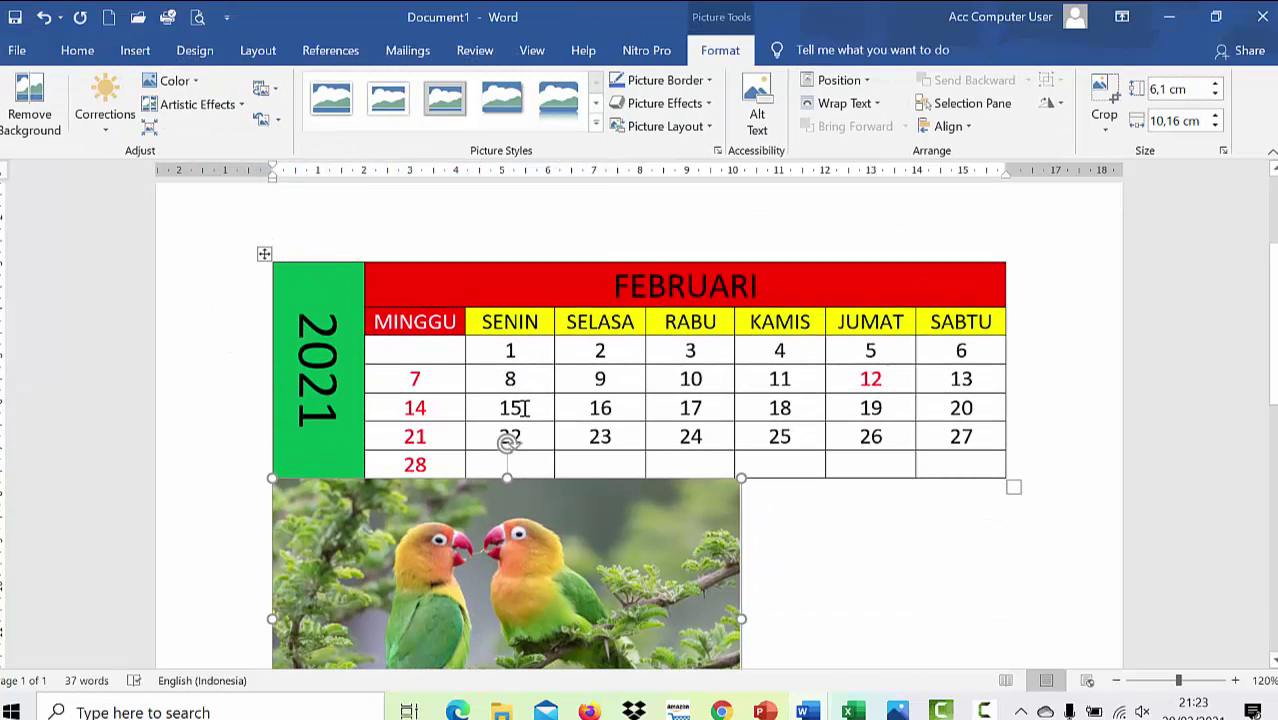
scroll(565, 510, down, 2)
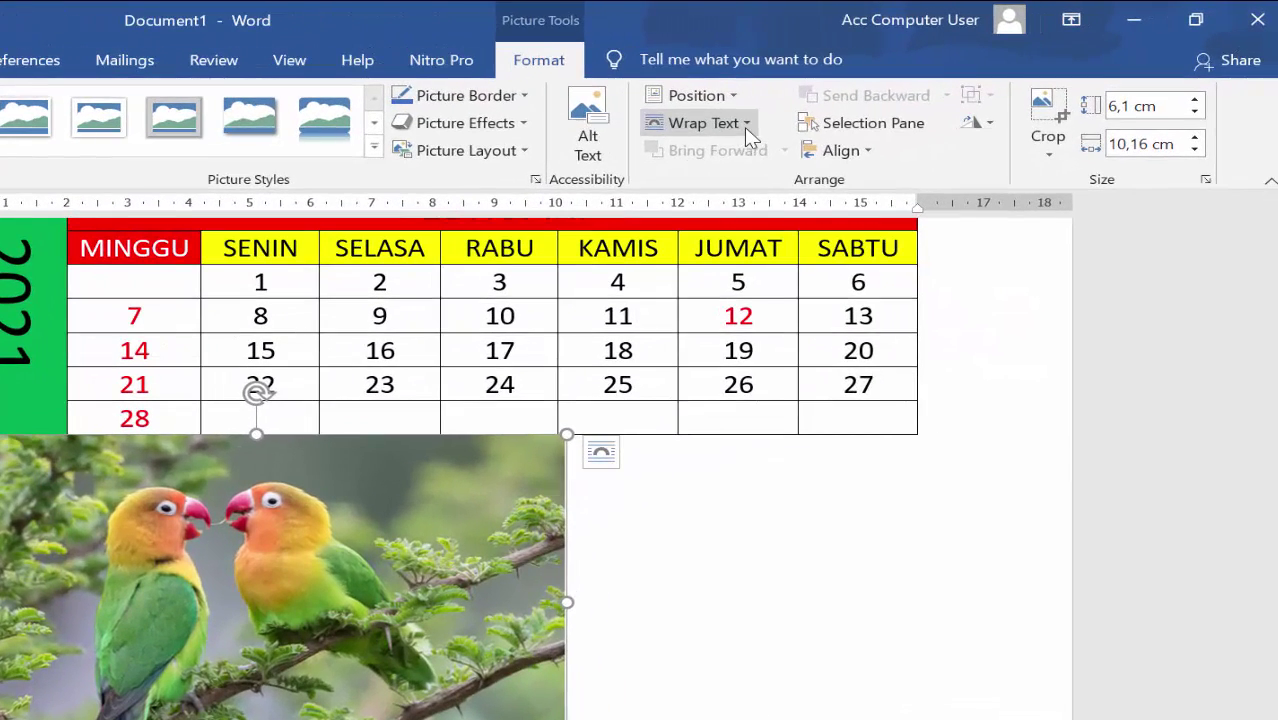
click(747, 125)
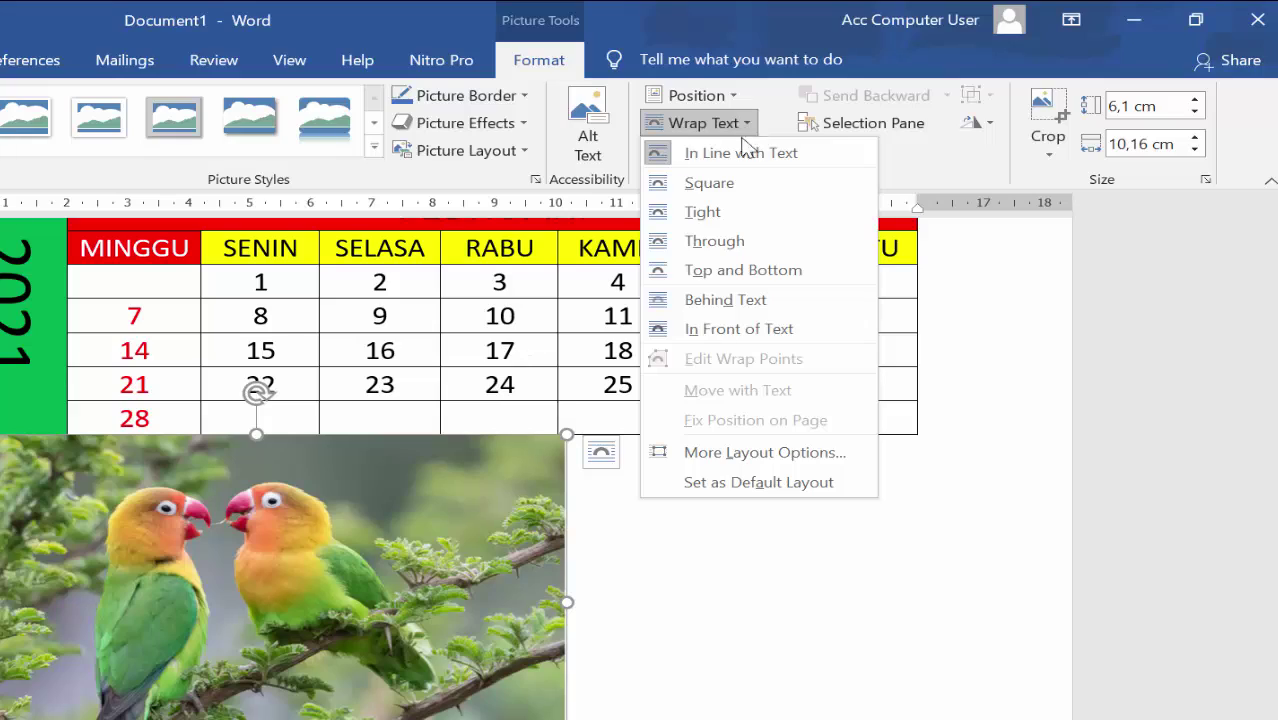
click(745, 275)
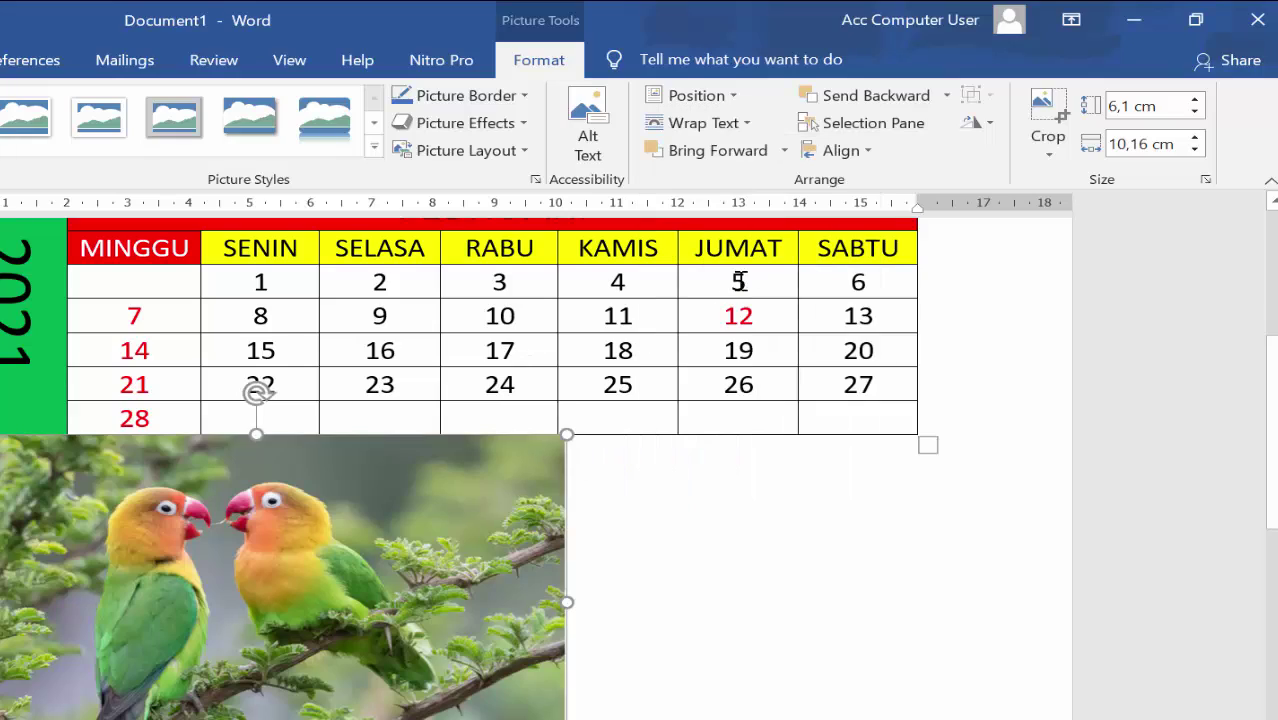
- Move the bird picture out of the calendar table to the upper part of the page
scroll(739, 283, up, 3)
drag(392, 680, 411, 488)
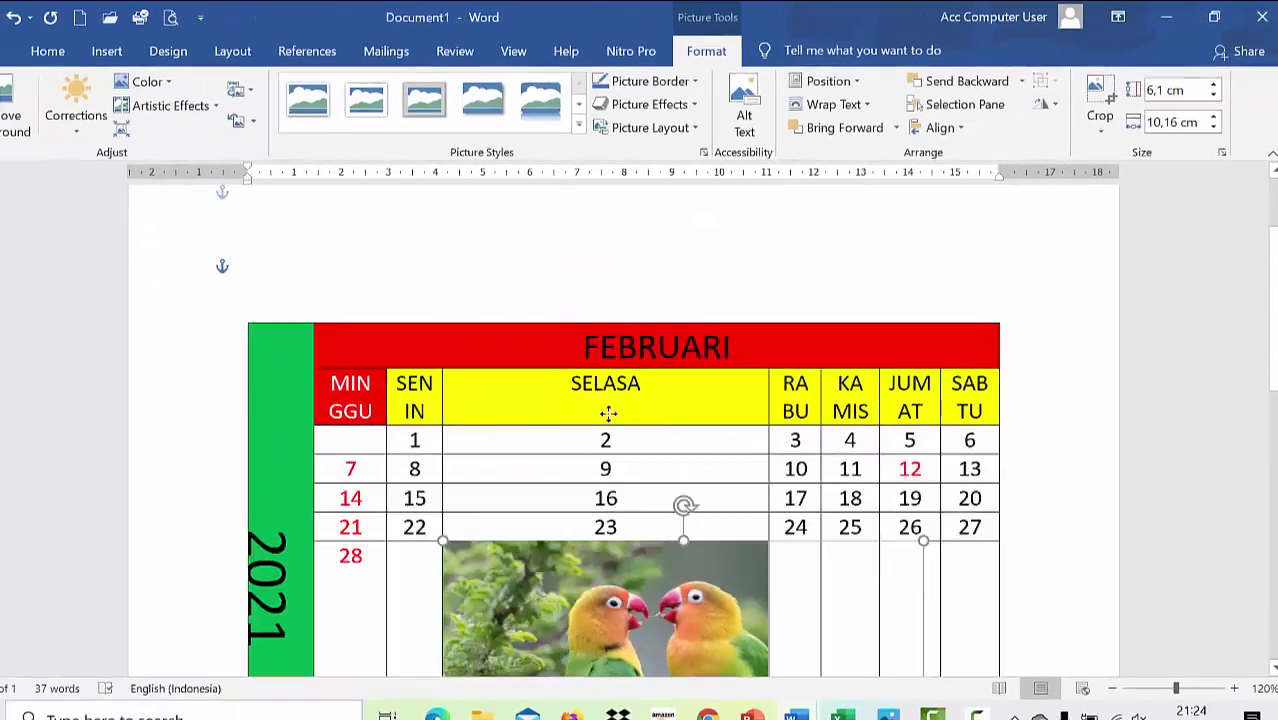
drag(608, 413, 650, 211)
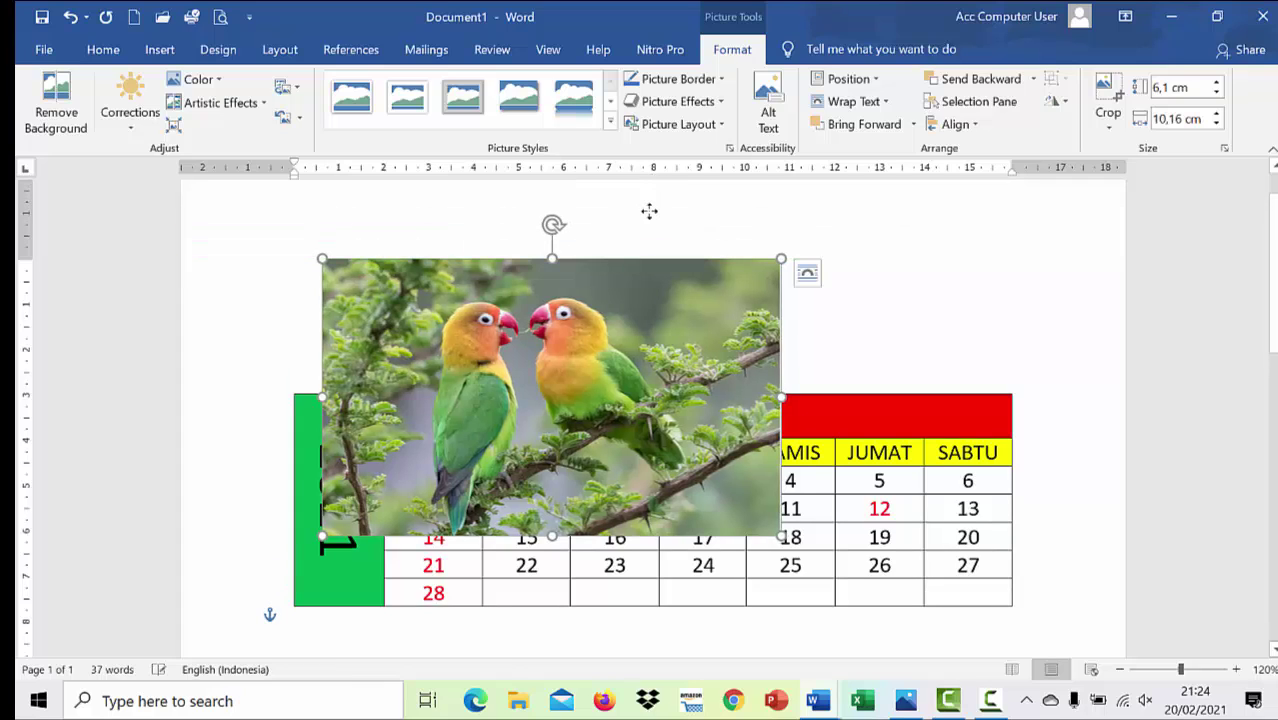
drag(623, 305, 621, 245)
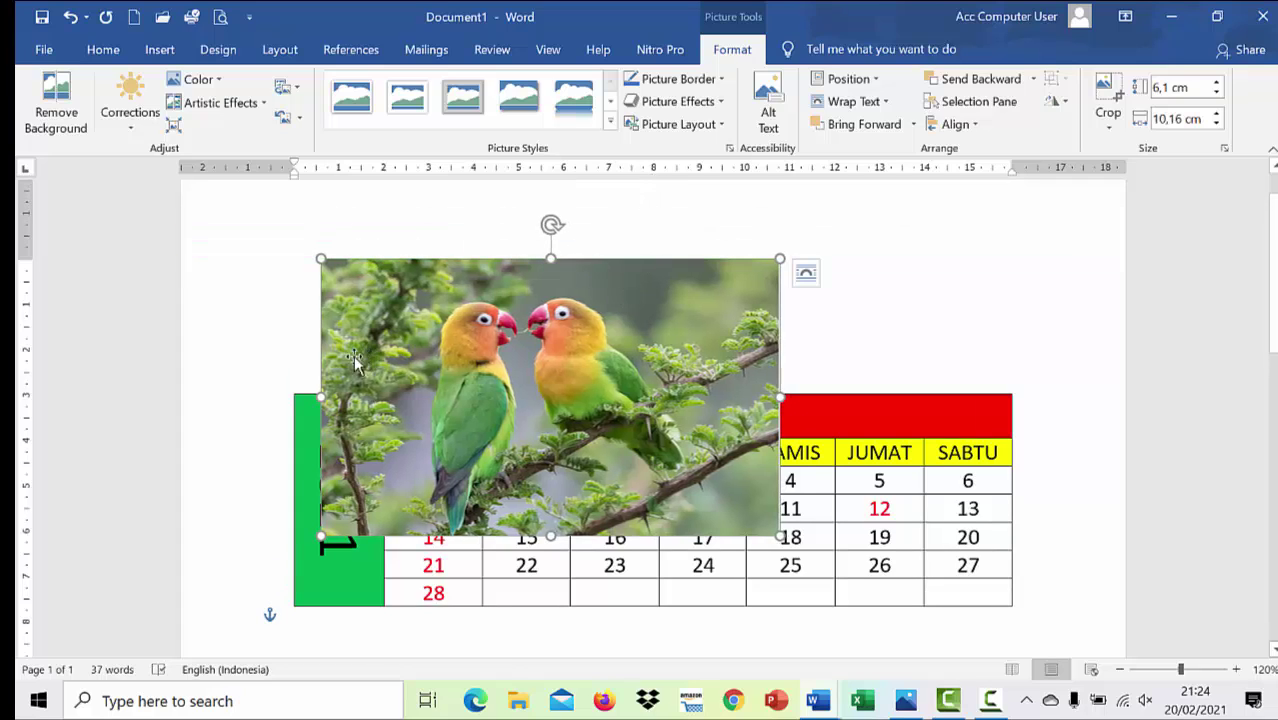
- Move the calendar table below the bird picture and align the picture with the table's left edge
click(300, 374)
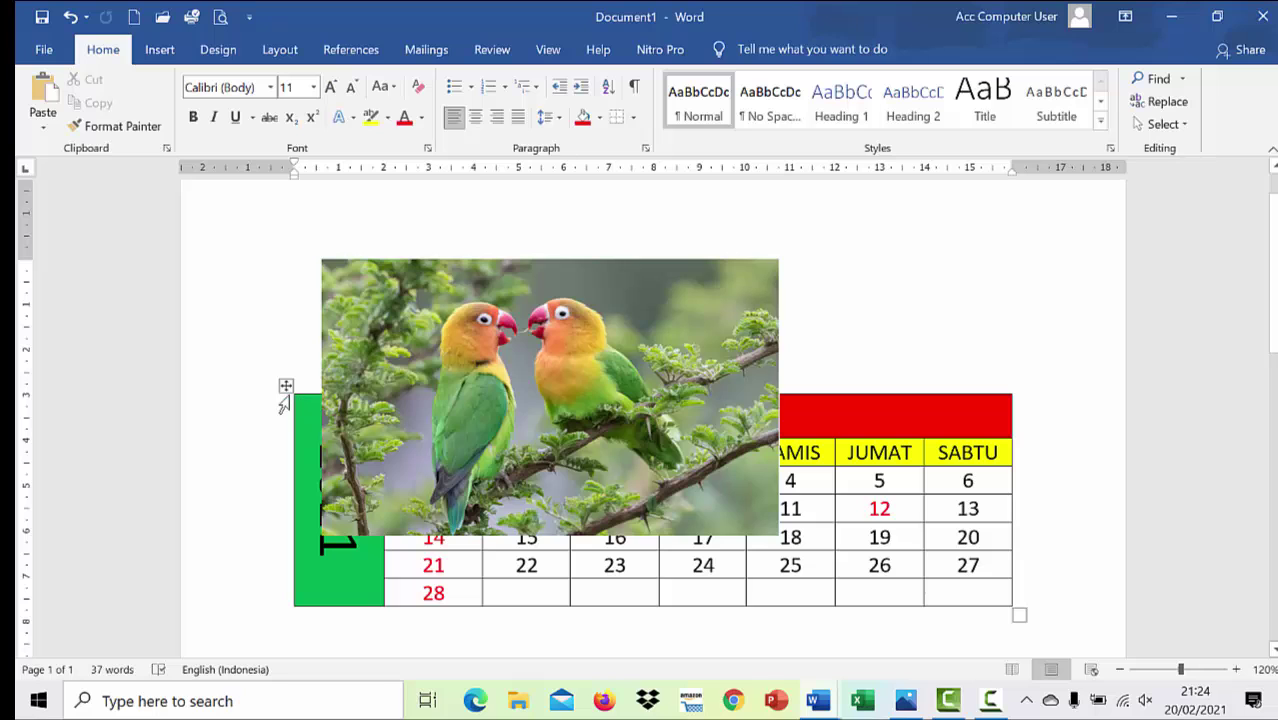
drag(287, 387, 291, 552)
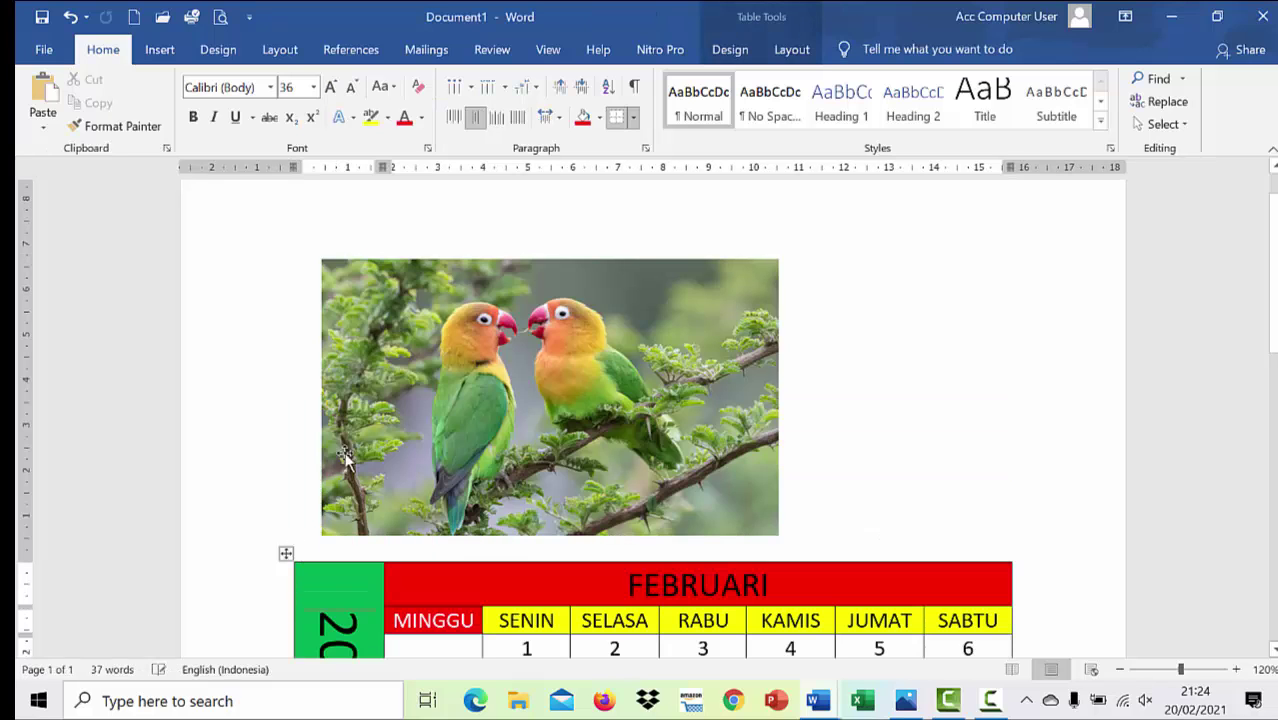
click(376, 367)
drag(376, 367, 345, 373)
- Shift the calendar table further down and enlarge the bird picture to span the table's full width directly above it
scroll(351, 375, down, 3)
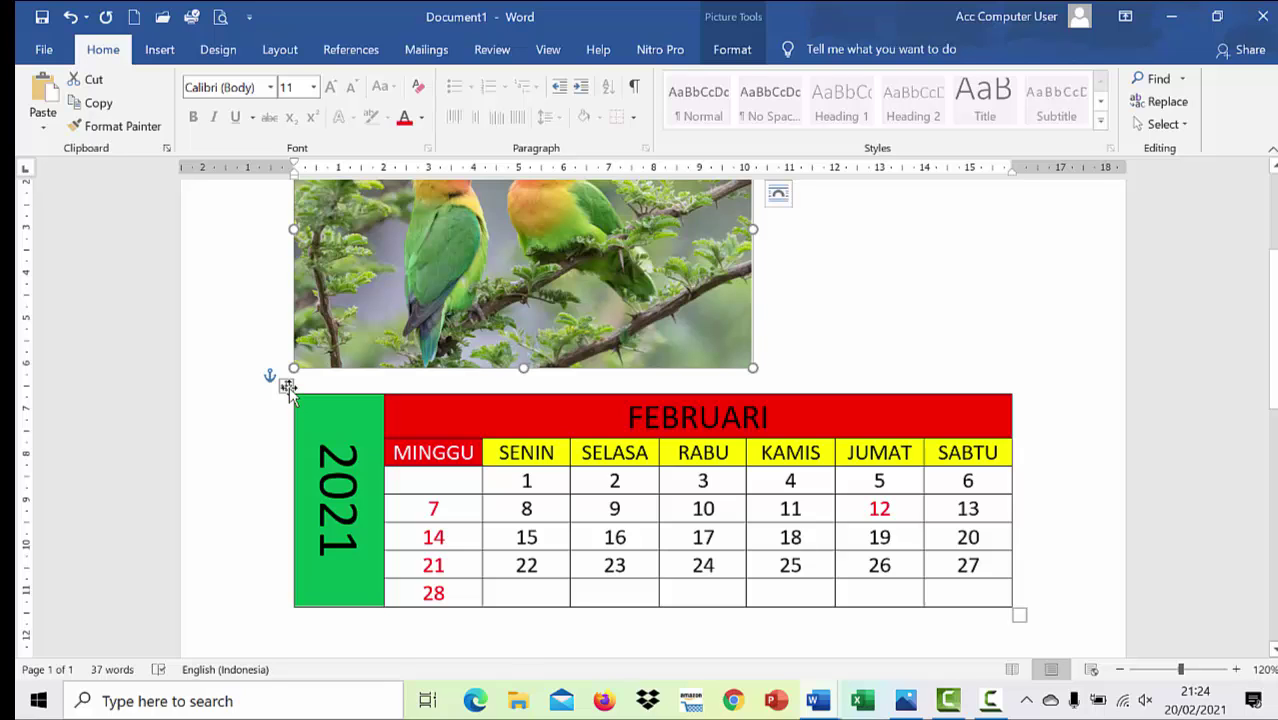
drag(287, 386, 288, 452)
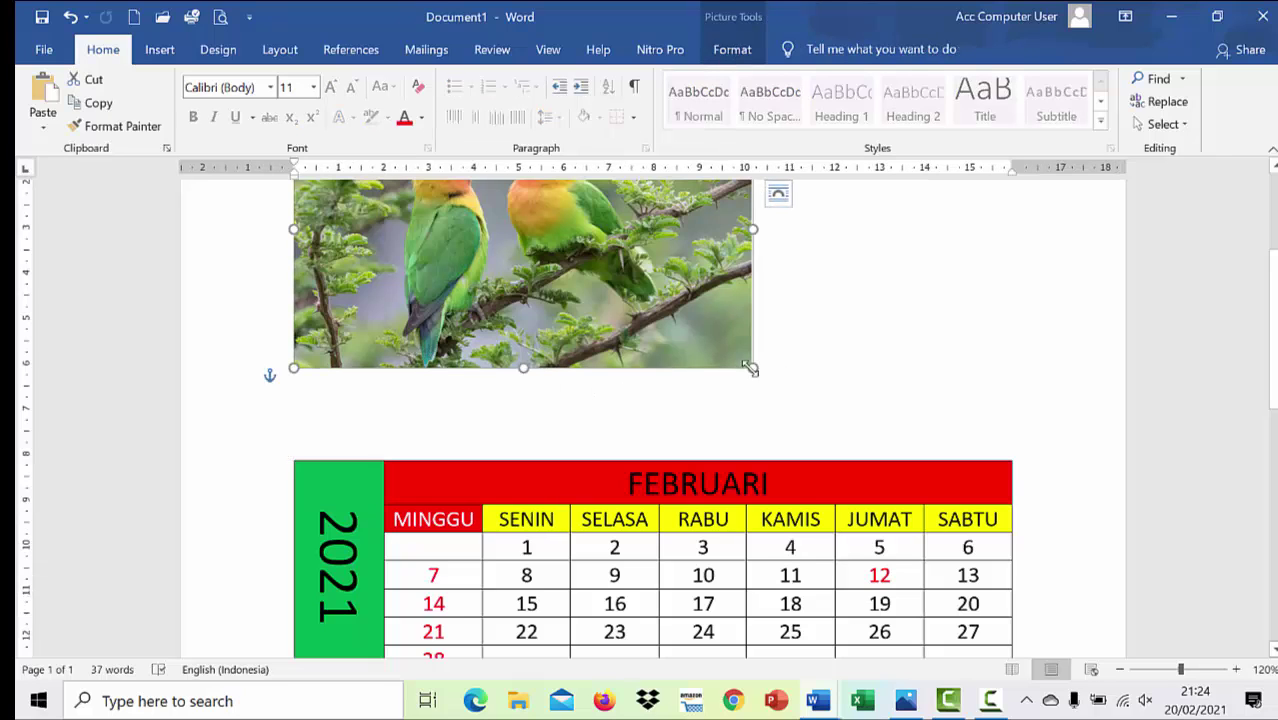
drag(751, 367, 898, 410)
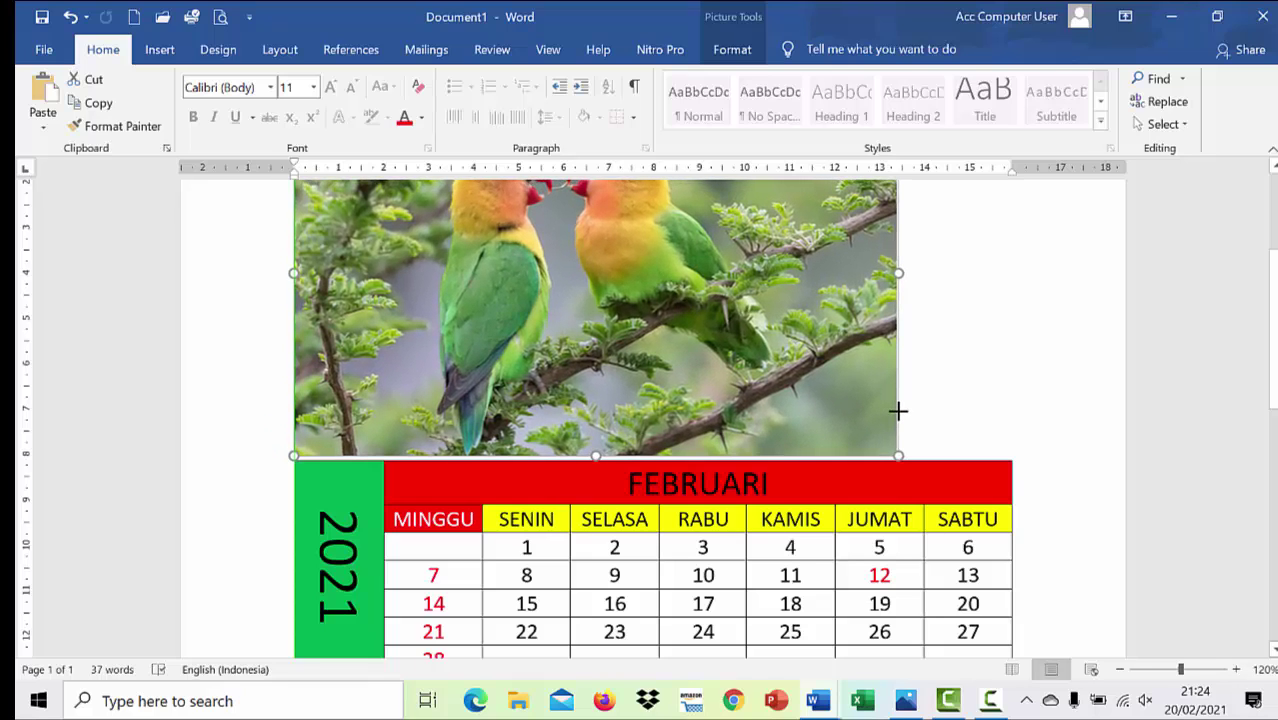
drag(898, 272, 1010, 296)
click(1067, 335)
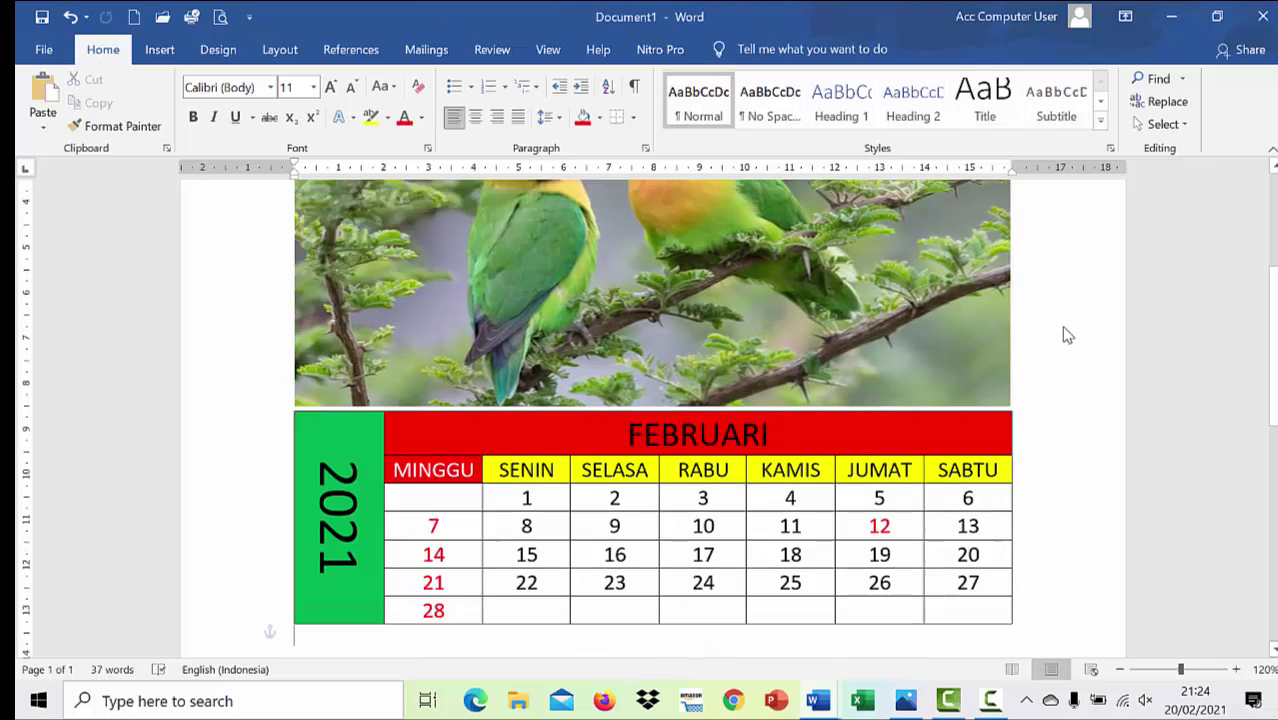
- Increase the font size of all the date cells below the weekday names to 18
scroll(1061, 316, down, 4)
scroll(1048, 315, up, 3)
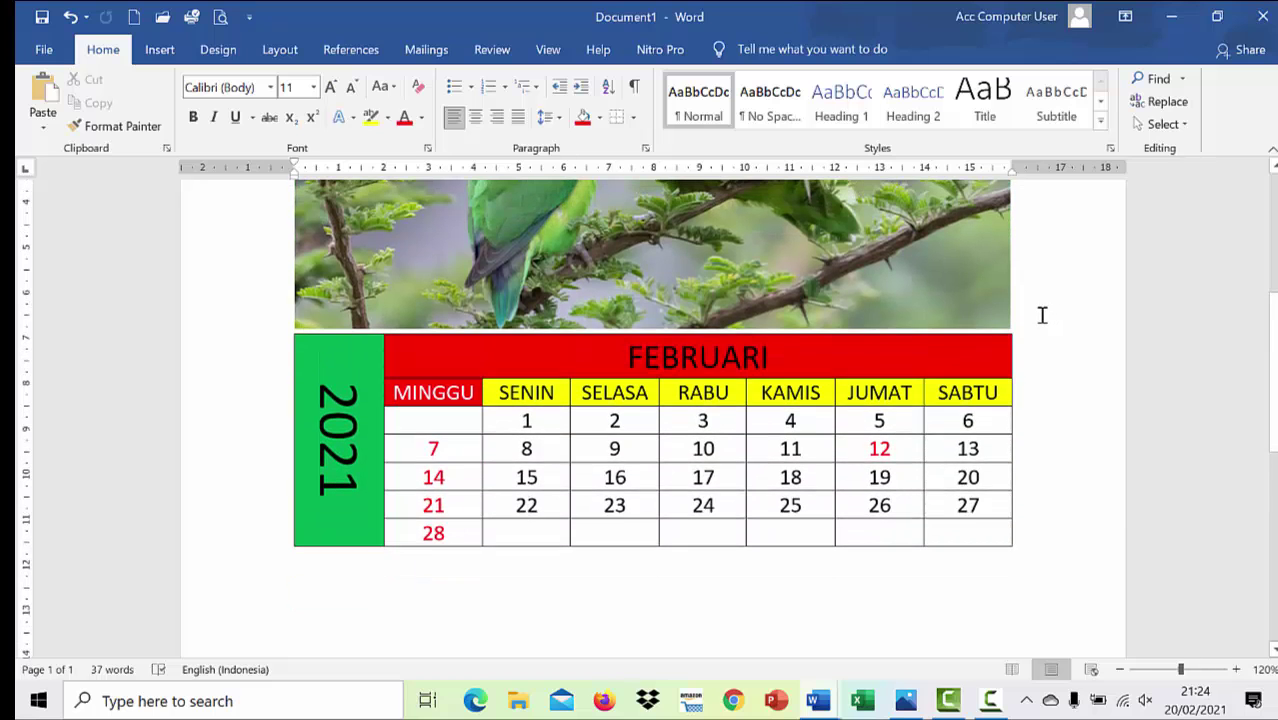
scroll(1041, 315, up, 5)
scroll(1041, 315, down, 4)
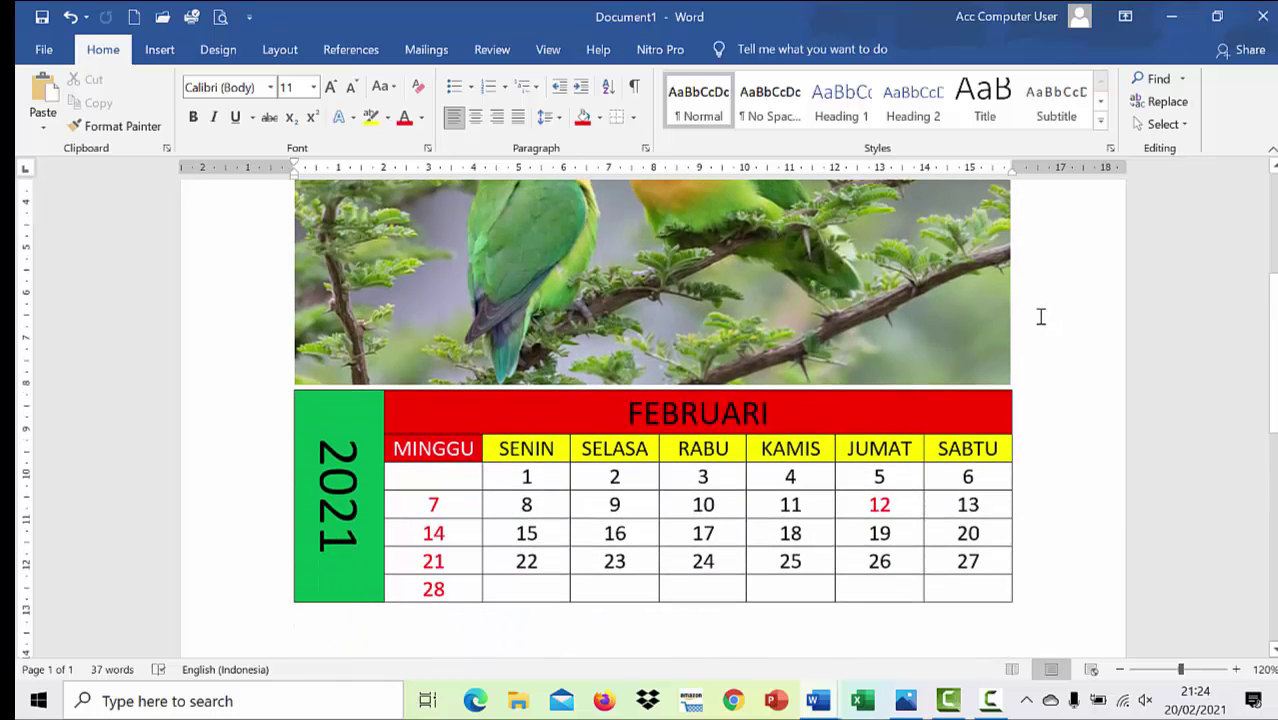
scroll(1041, 316, down, 4)
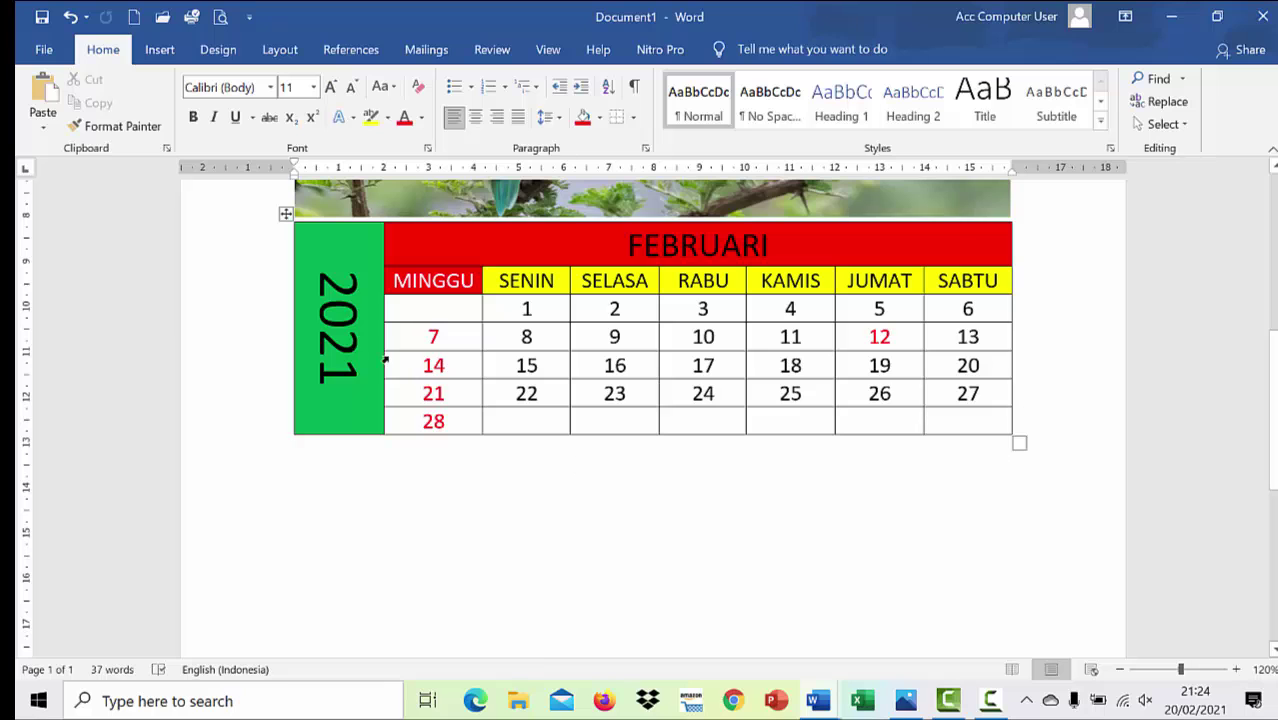
drag(414, 318, 936, 414)
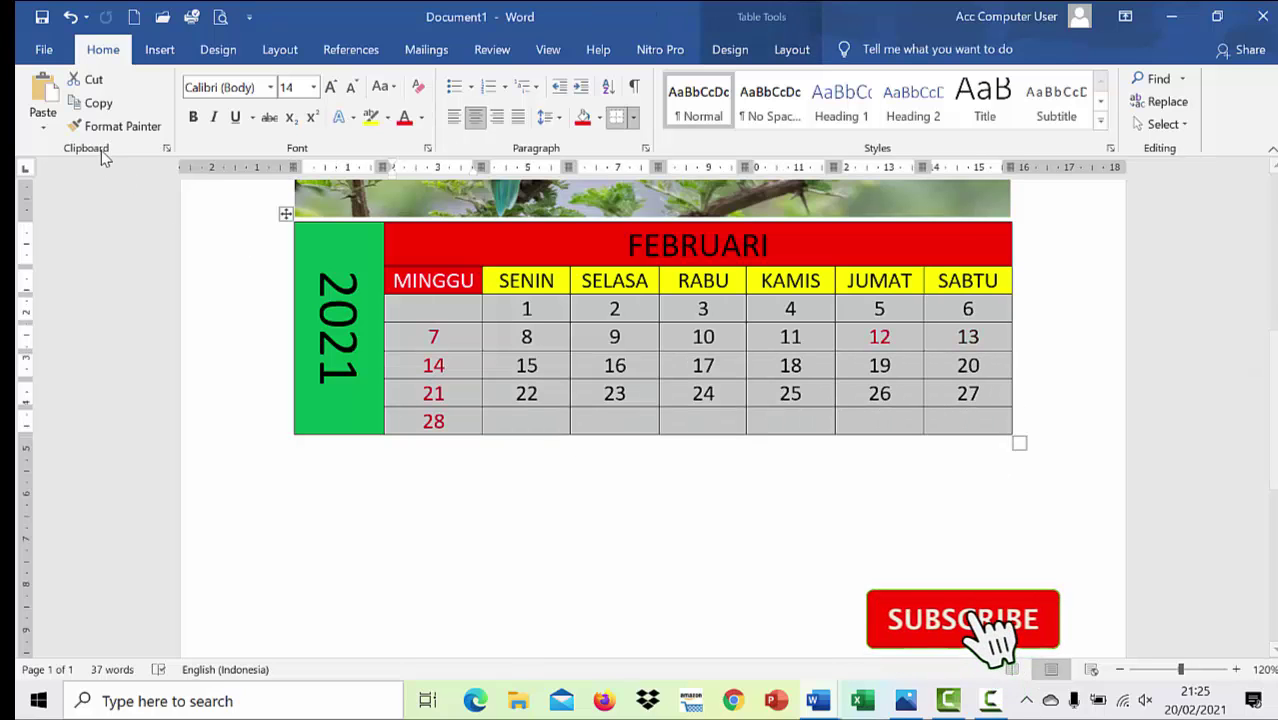
click(331, 90)
click(331, 90)
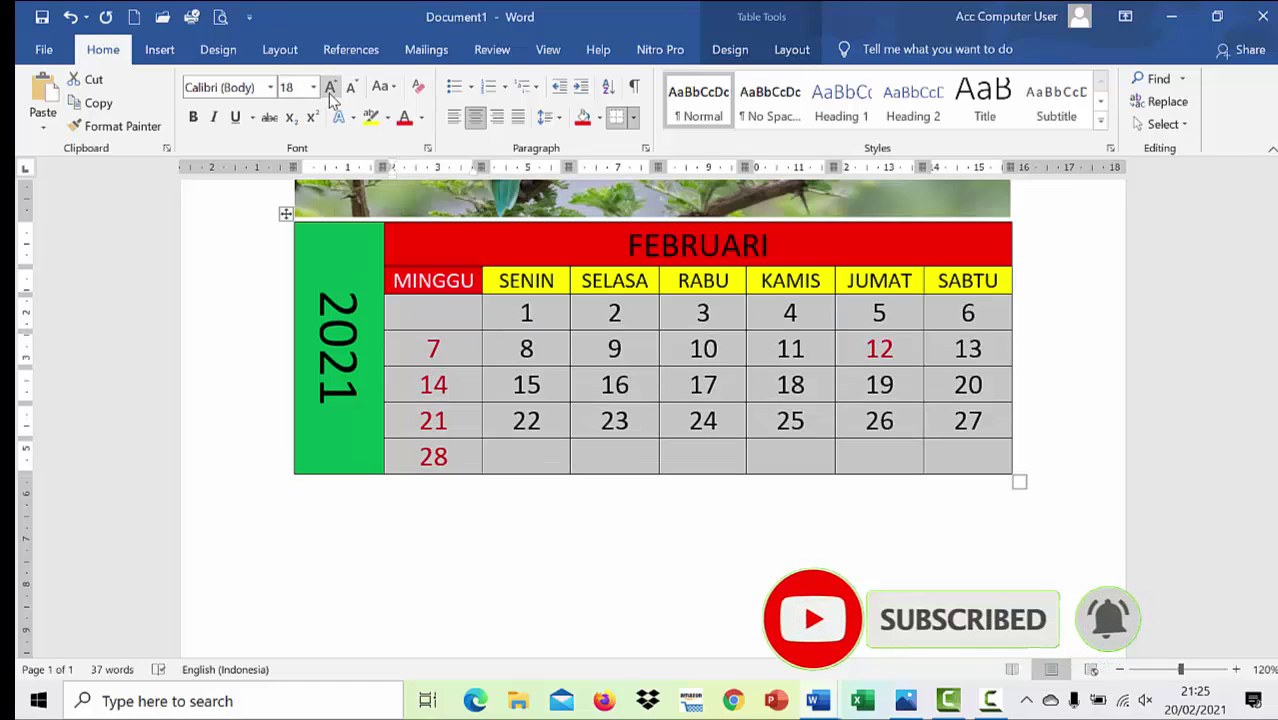
click(555, 518)
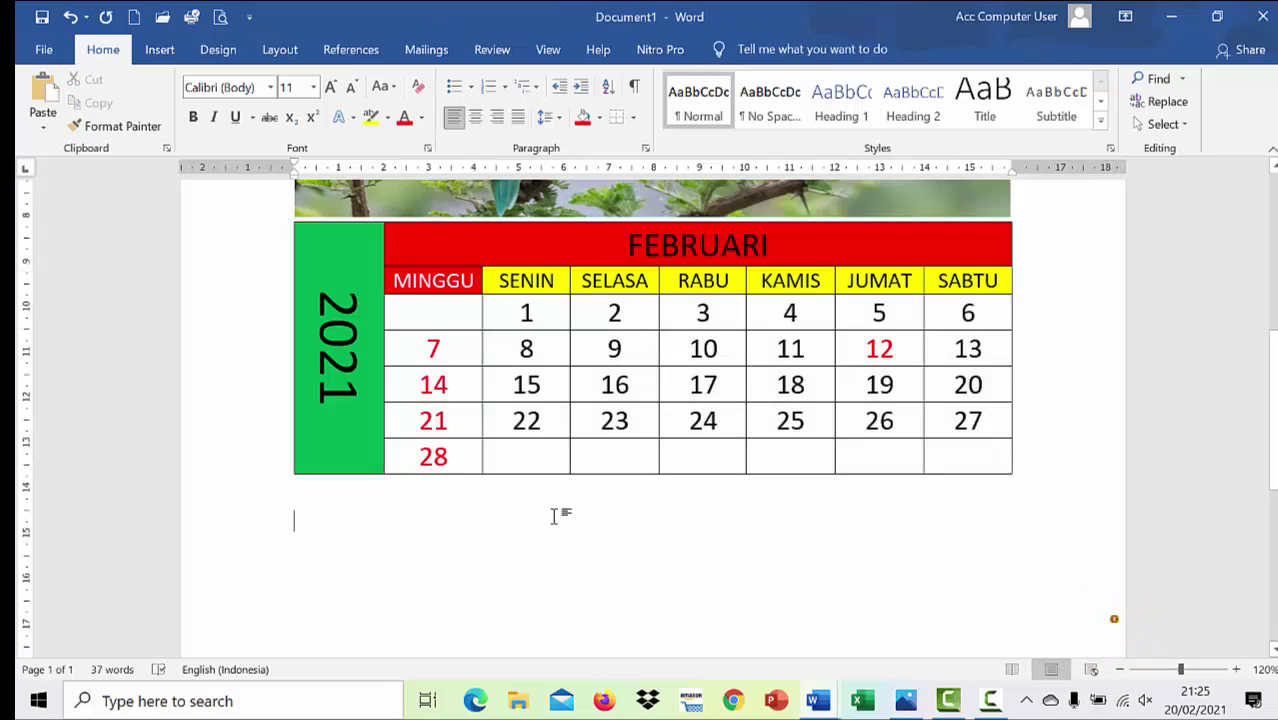
scroll(555, 518, up, 5)
scroll(555, 518, down, 2)
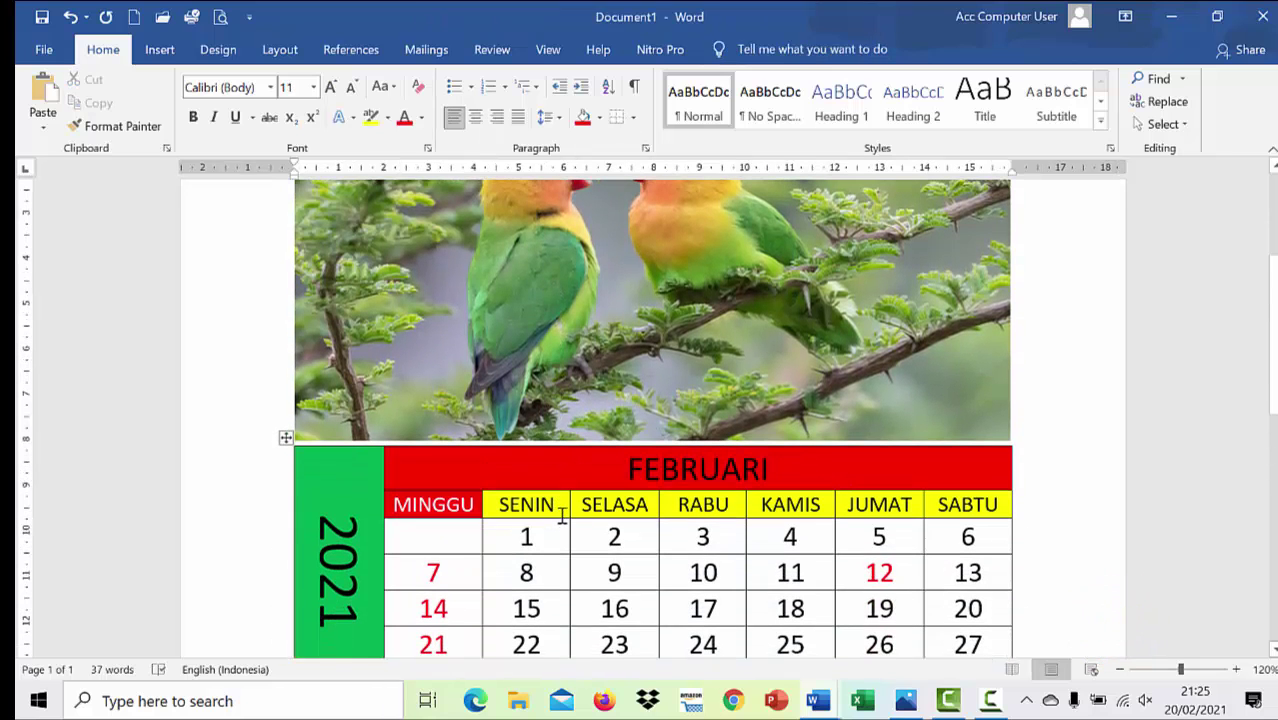
- Review the finished calendar page, checking the bird picture and the FEBRUARI 2021 table beneath it down to the last row of dates
scroll(682, 413, down, 7)
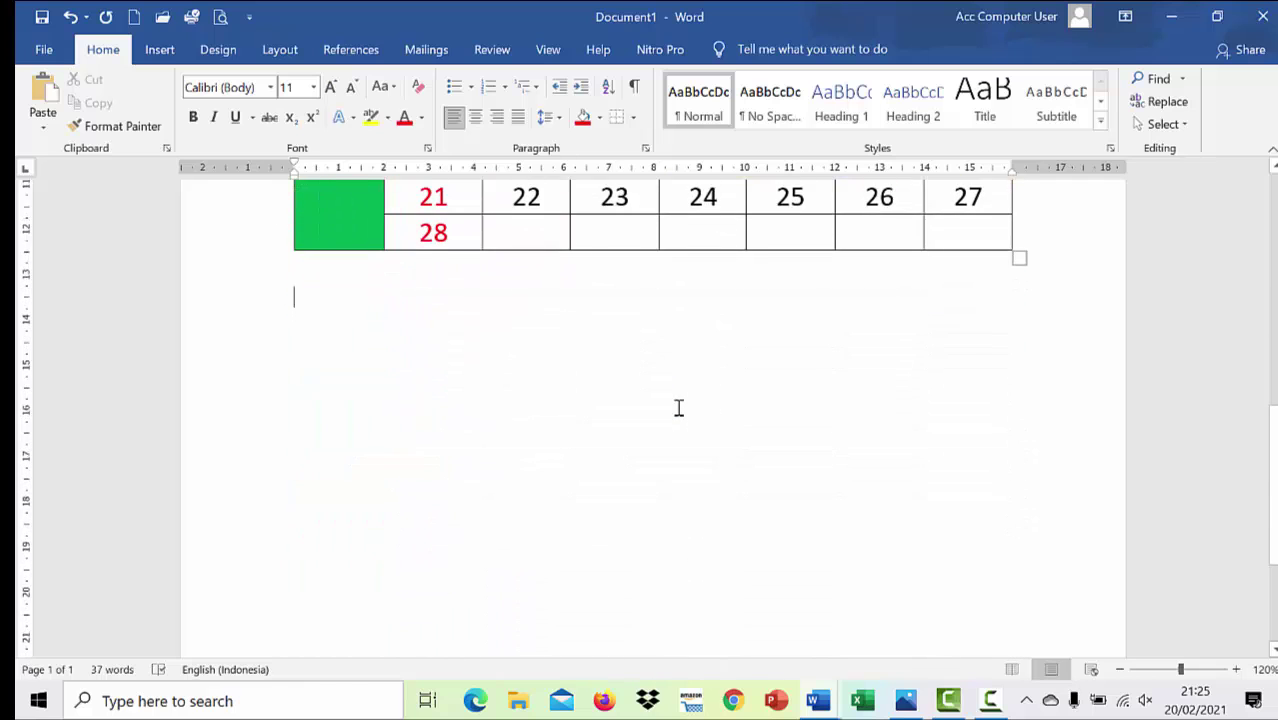
scroll(679, 408, up, 6)
scroll(678, 408, up, 2)
scroll(678, 408, down, 3)
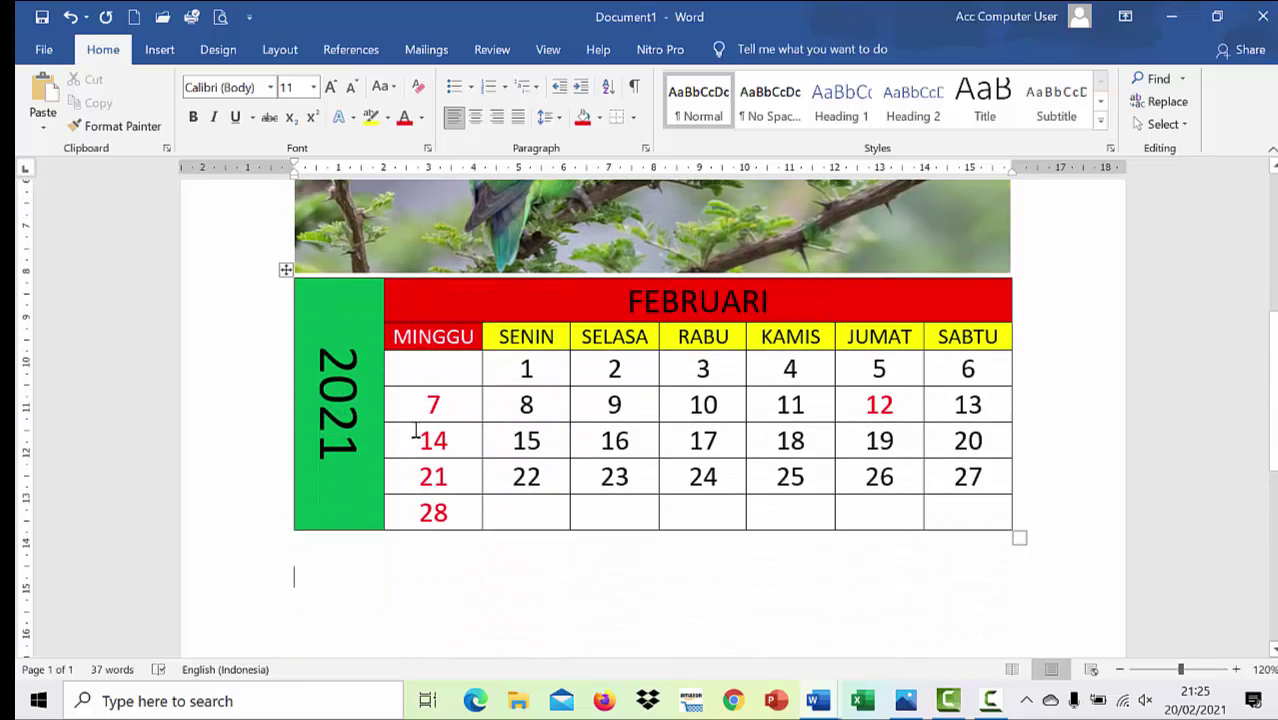
scroll(620, 472, up, 2)
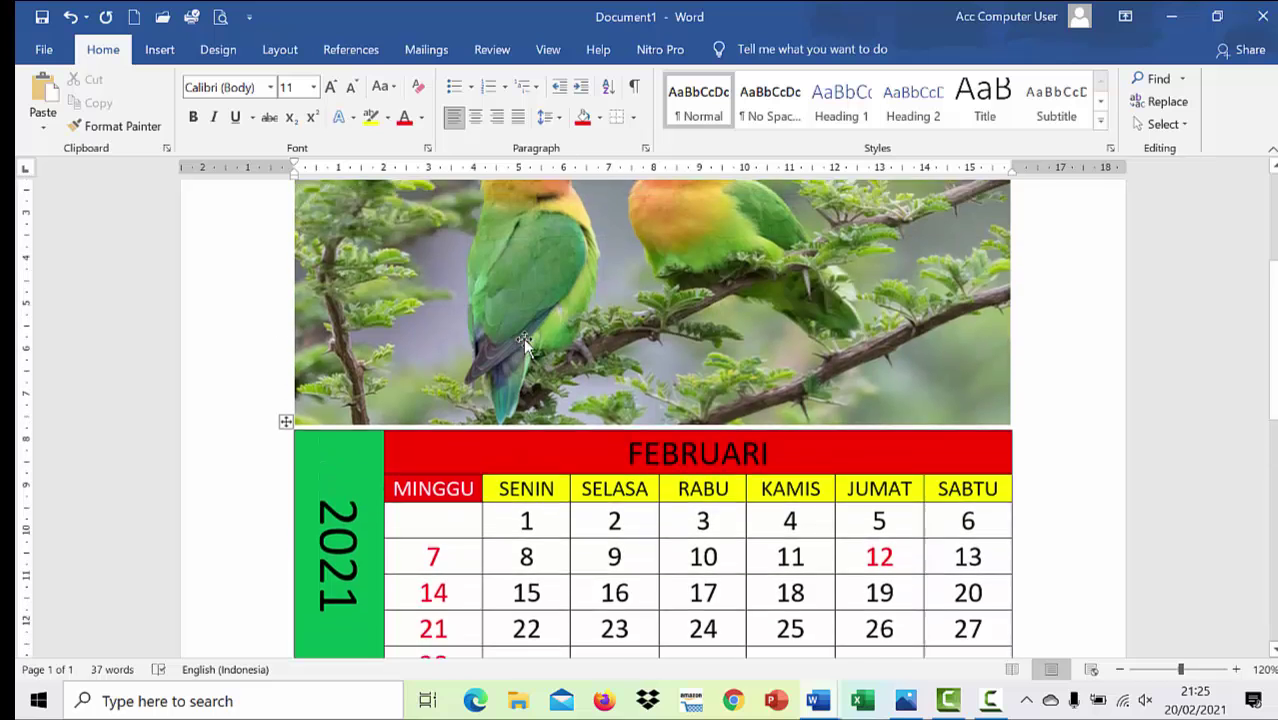
scroll(508, 535, up, 2)
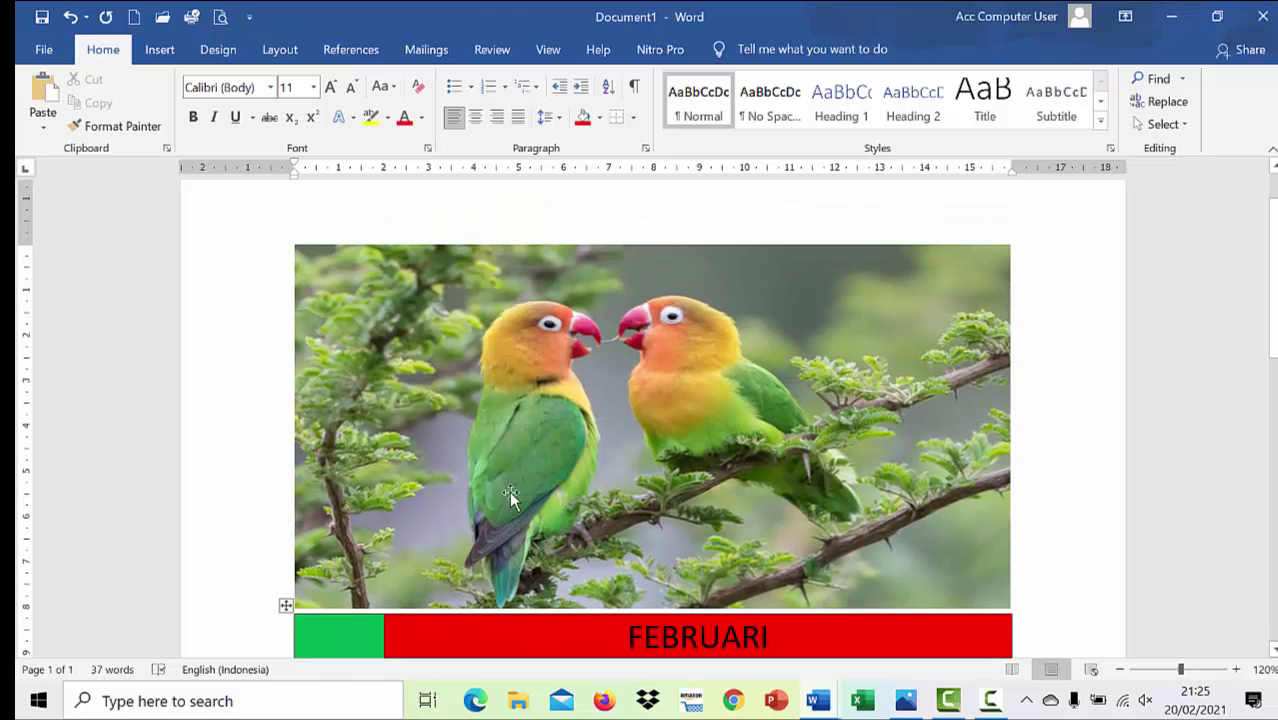
click(509, 462)
scroll(509, 449, down, 2)
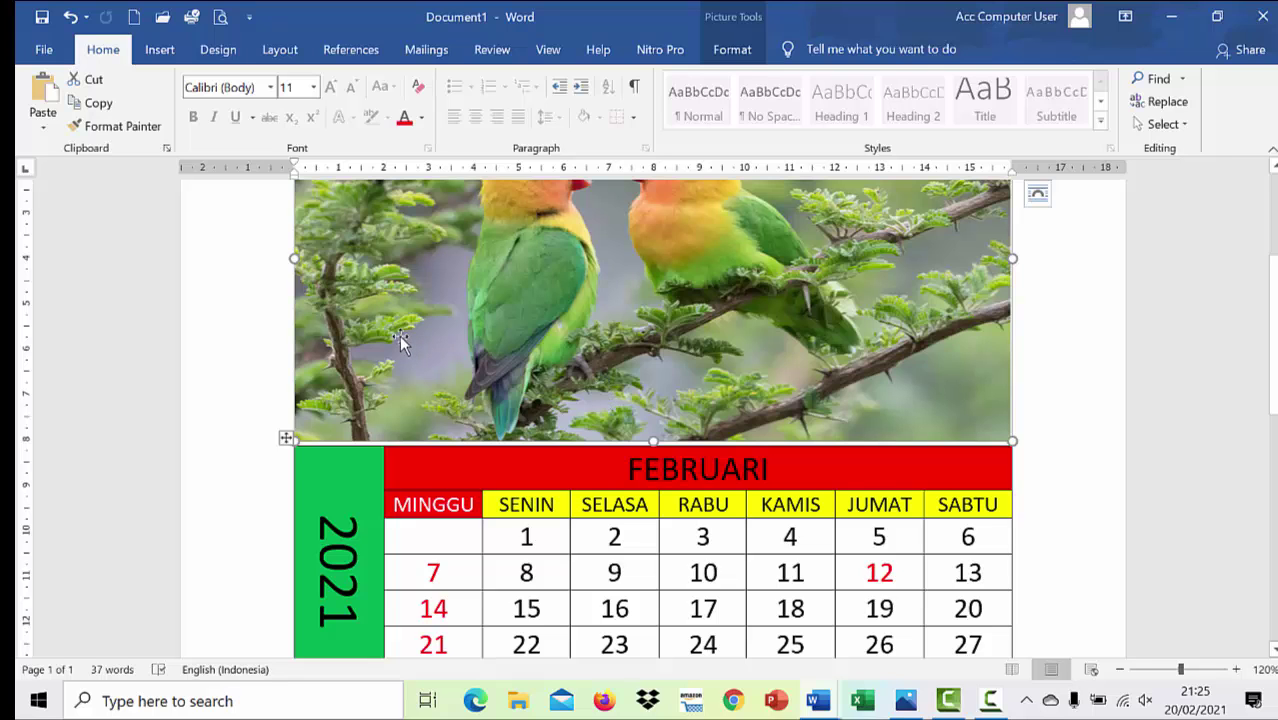
scroll(399, 335, down, 2)
scroll(562, 465, up, 3)
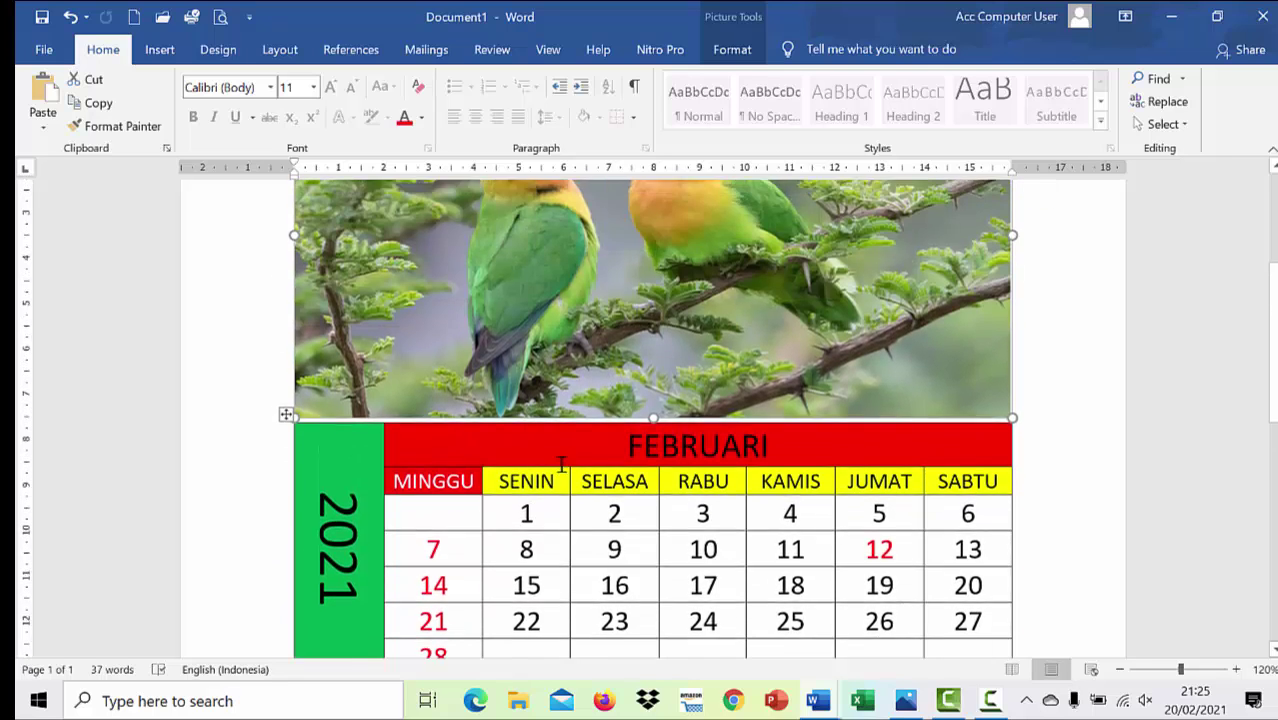
scroll(548, 382, up, 1)
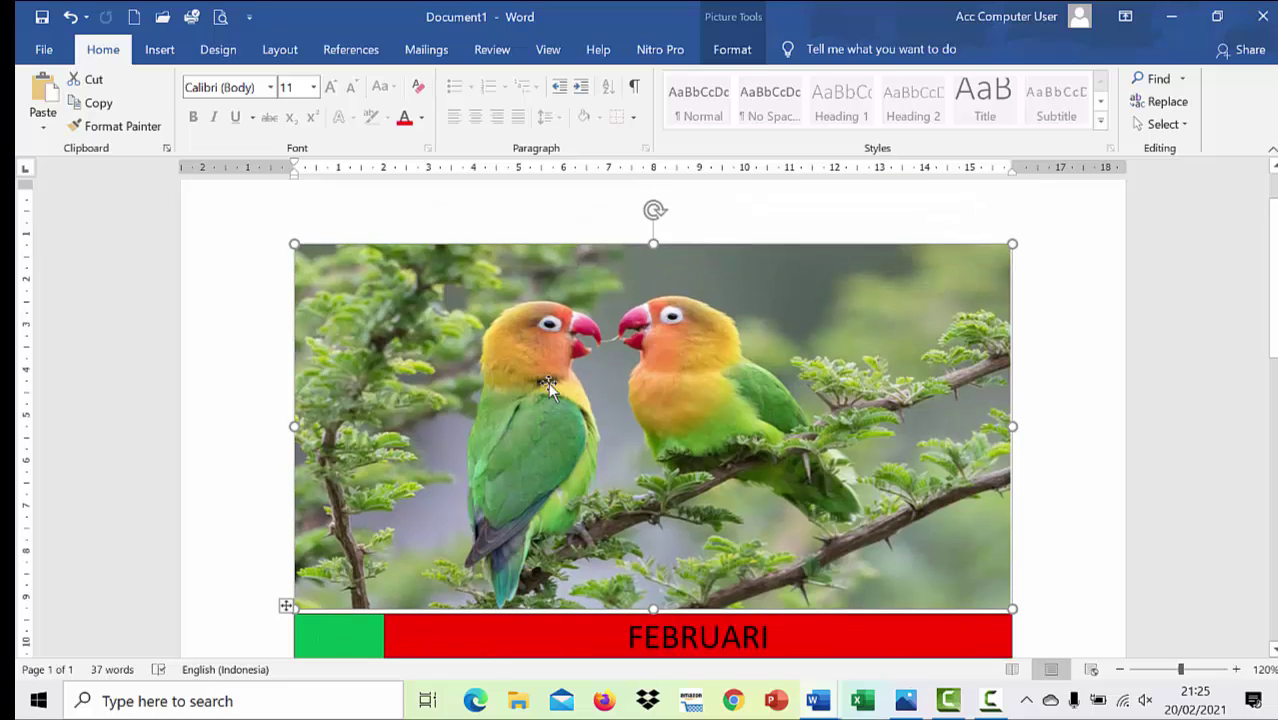
scroll(548, 382, down, 4)
scroll(548, 382, down, 2)
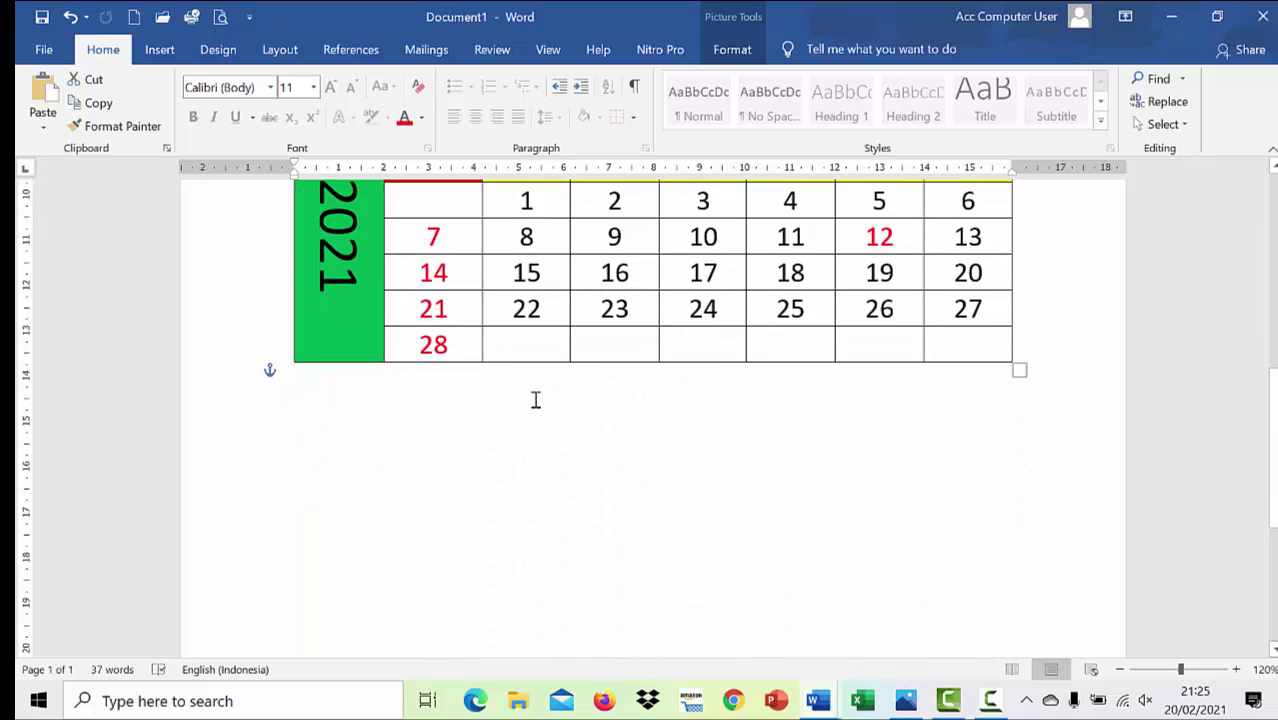
click(507, 424)
scroll(507, 424, up, 5)
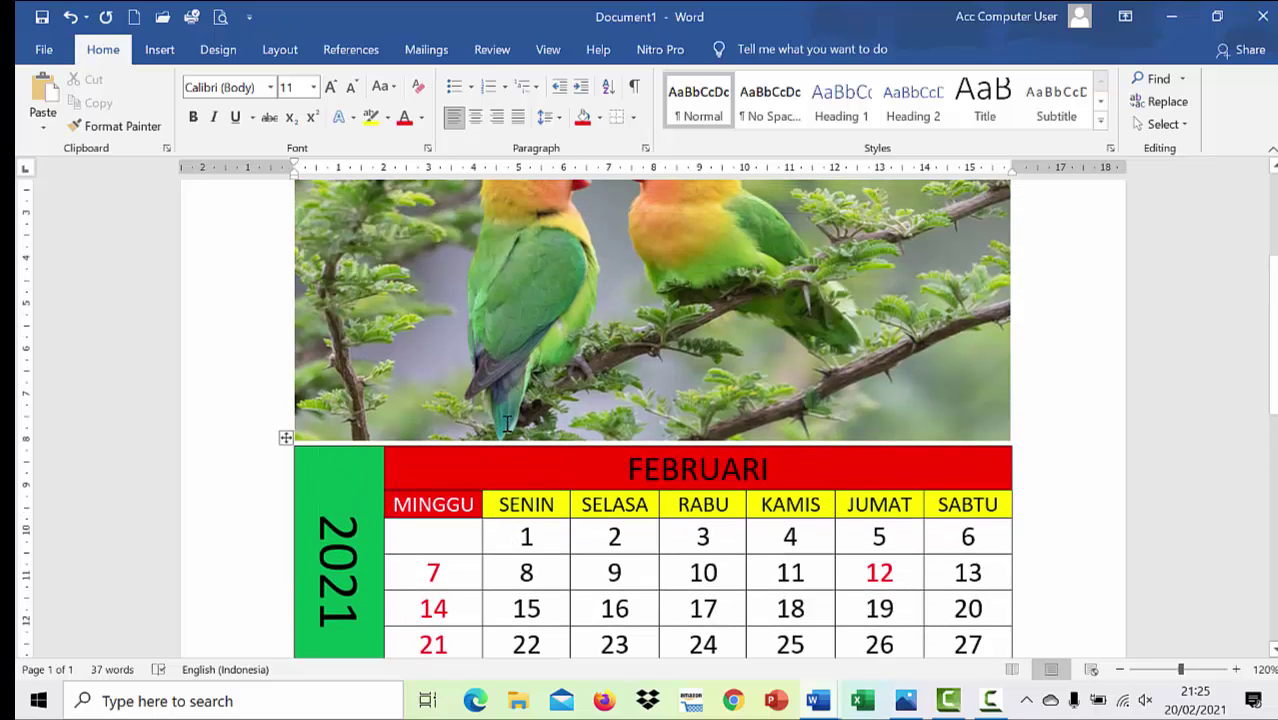
scroll(507, 424, down, 2)
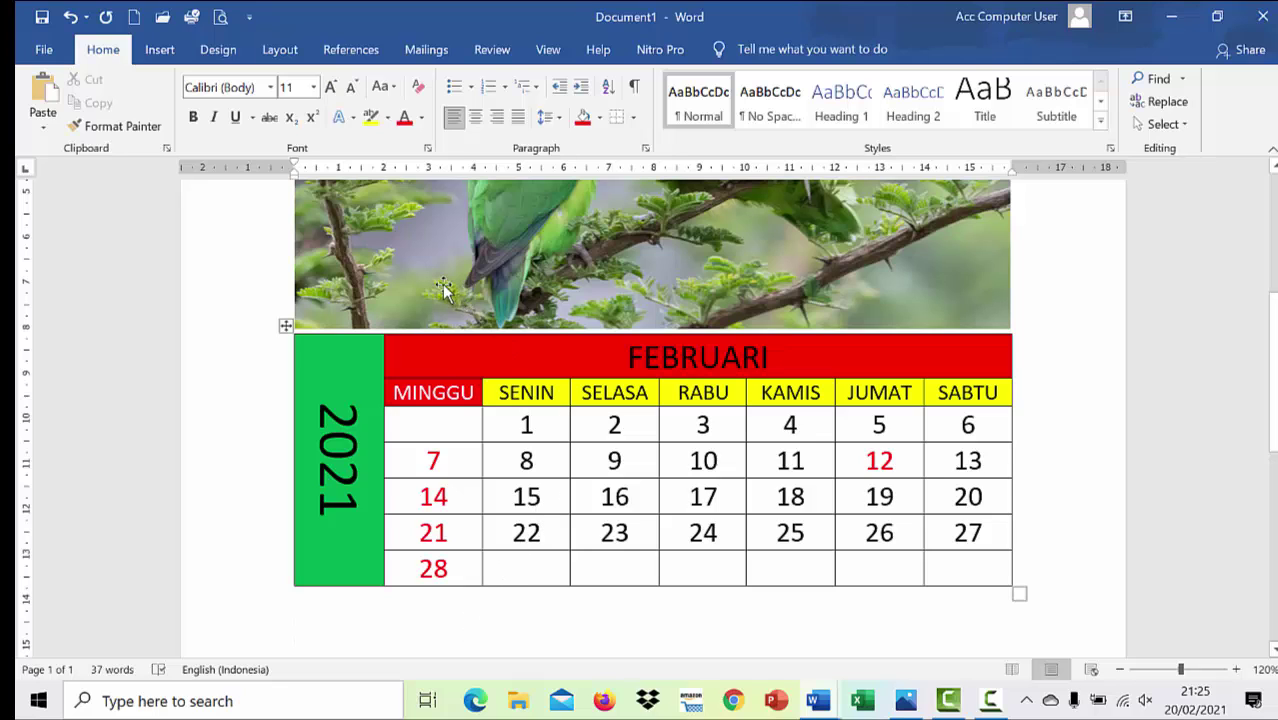
scroll(442, 284, up, 5)
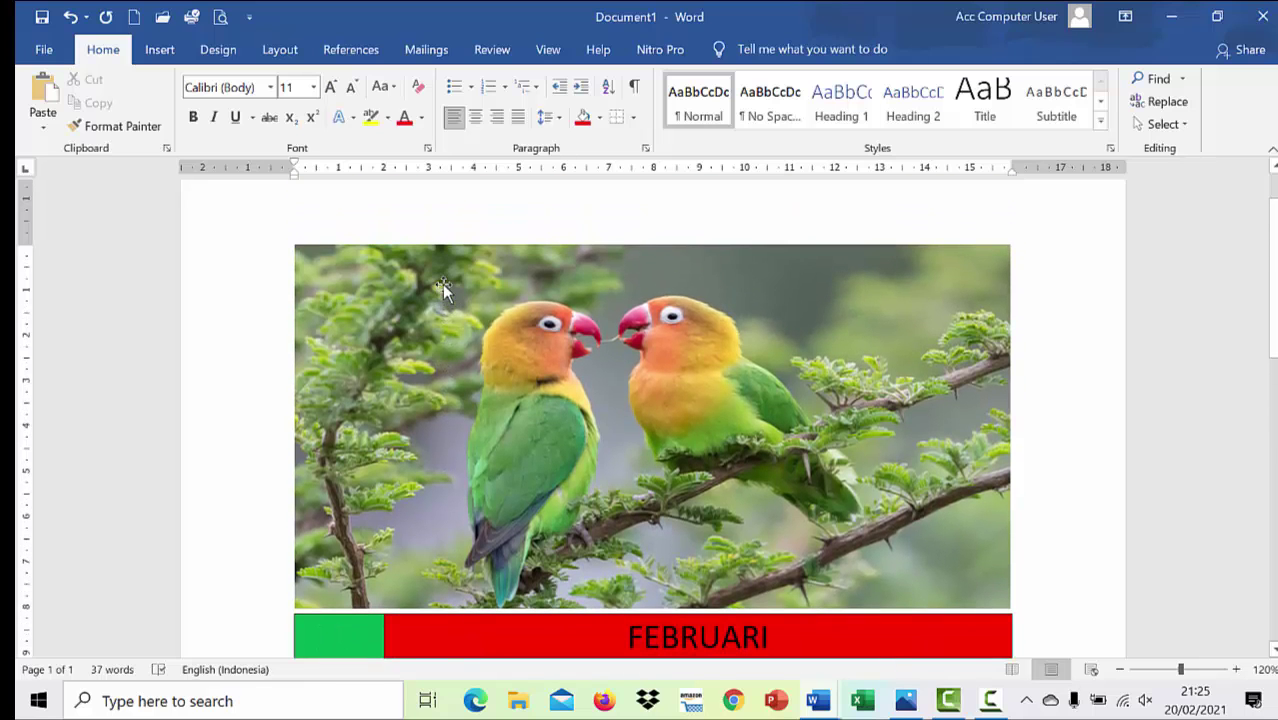
scroll(442, 284, down, 2)
scroll(442, 285, down, 2)
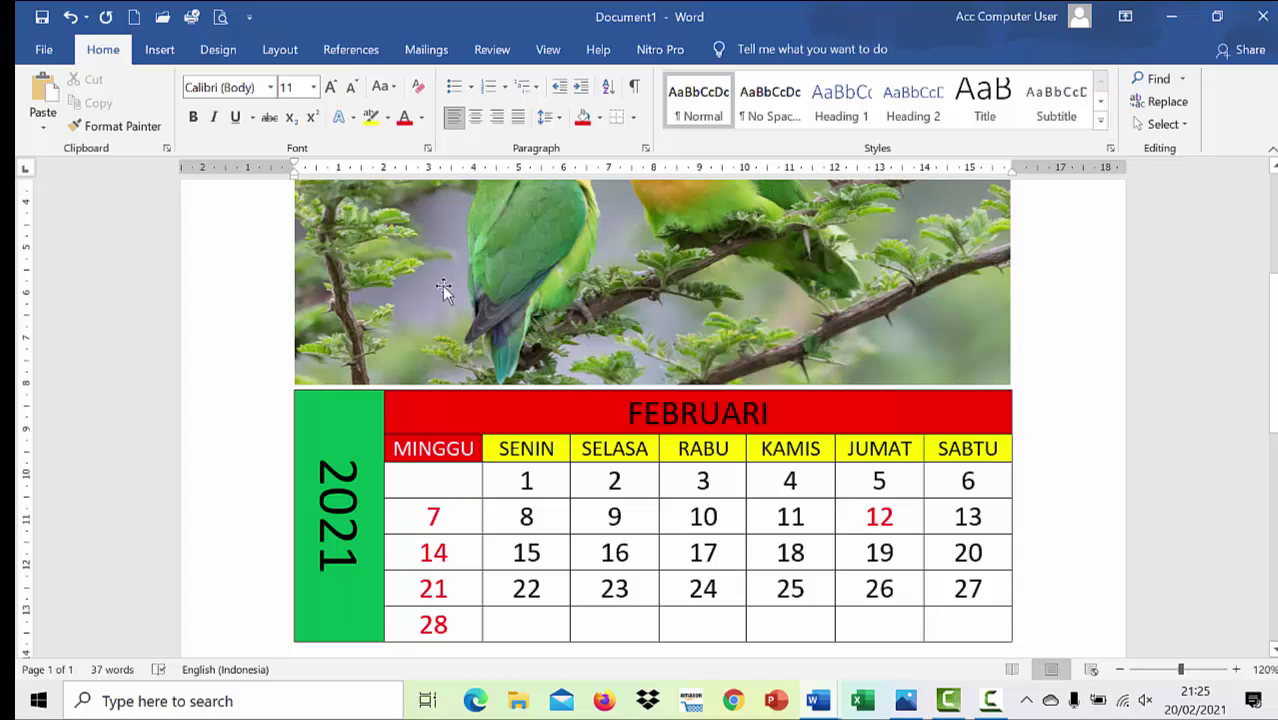
scroll(450, 287, down, 3)
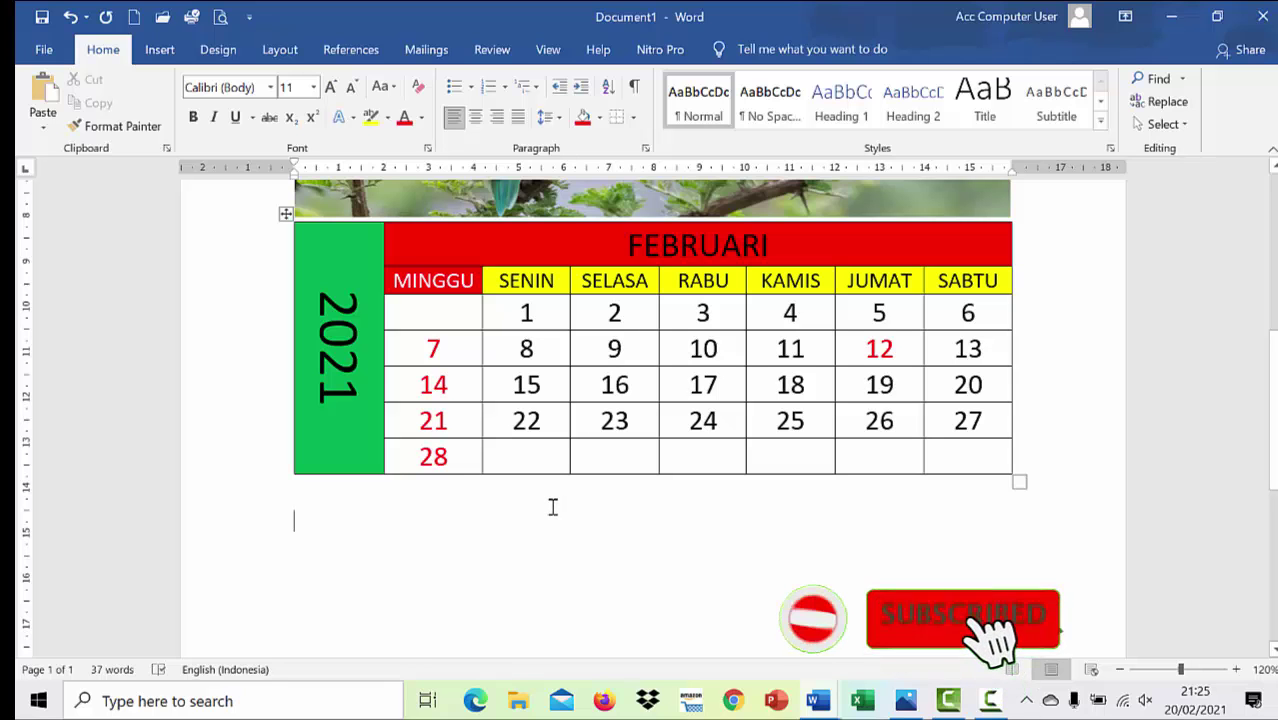
scroll(553, 507, up, 4)
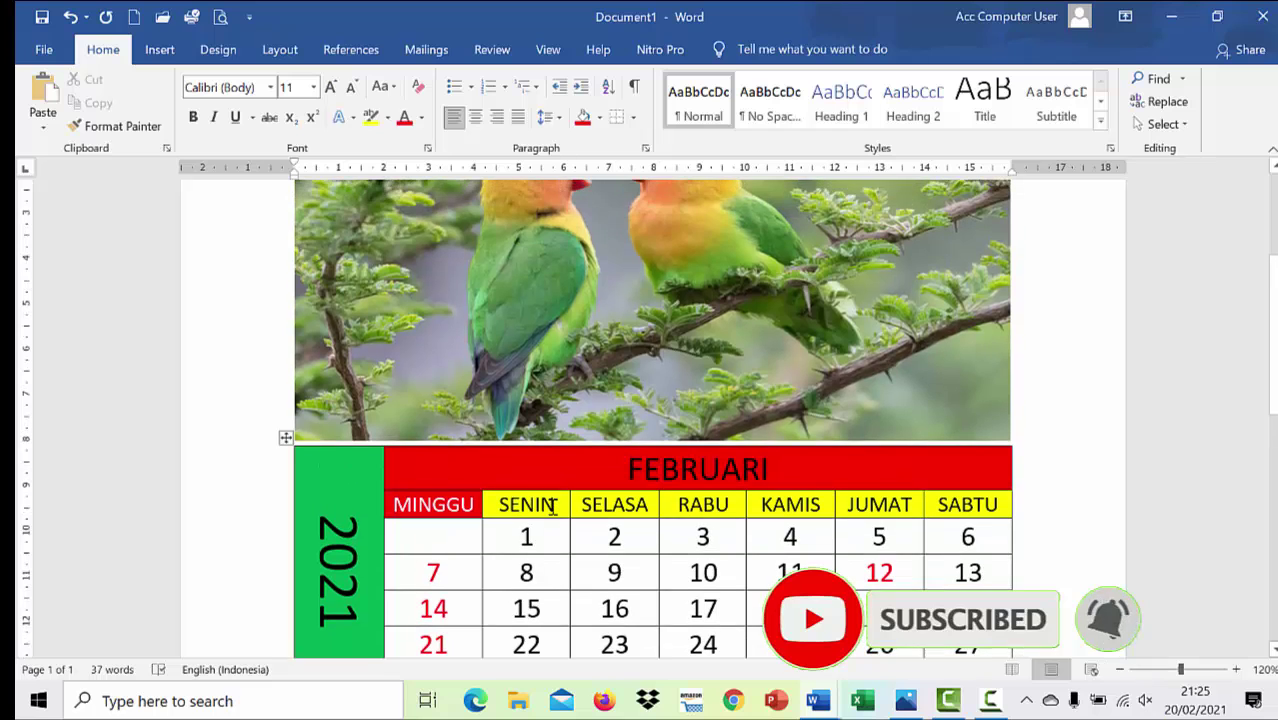
scroll(553, 505, up, 3)
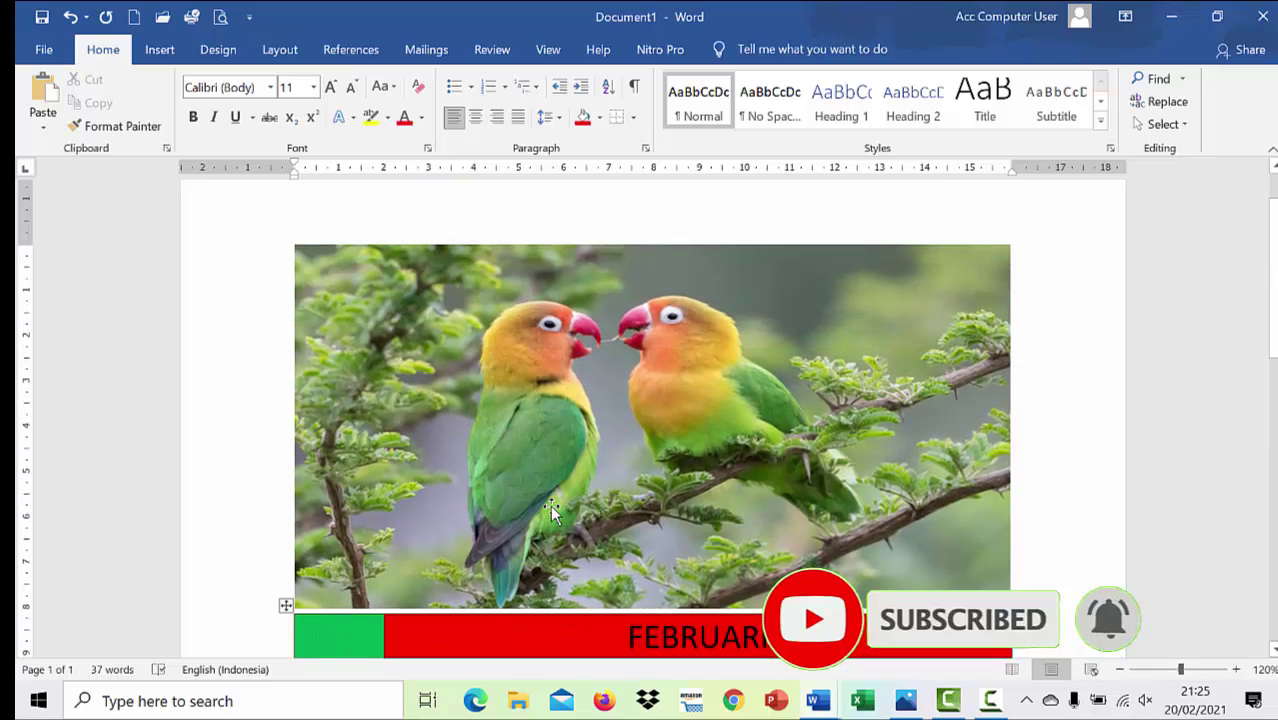
scroll(550, 505, down, 3)
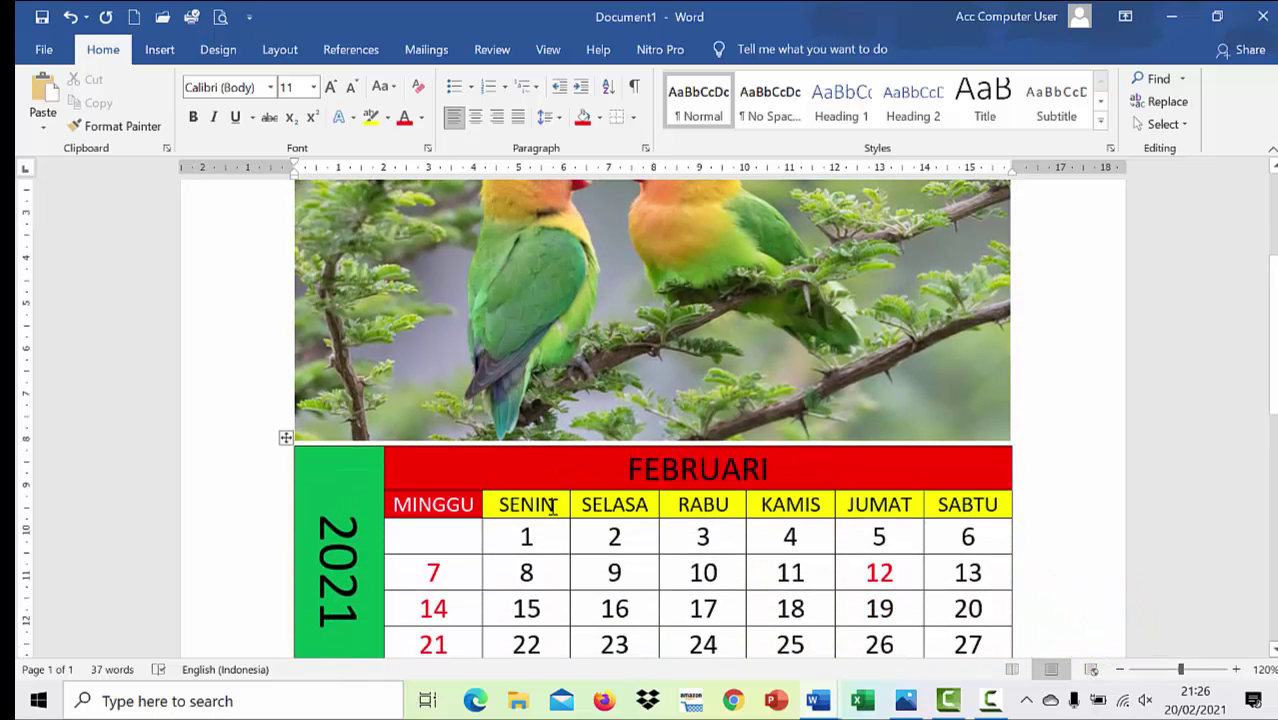
scroll(553, 507, down, 3)
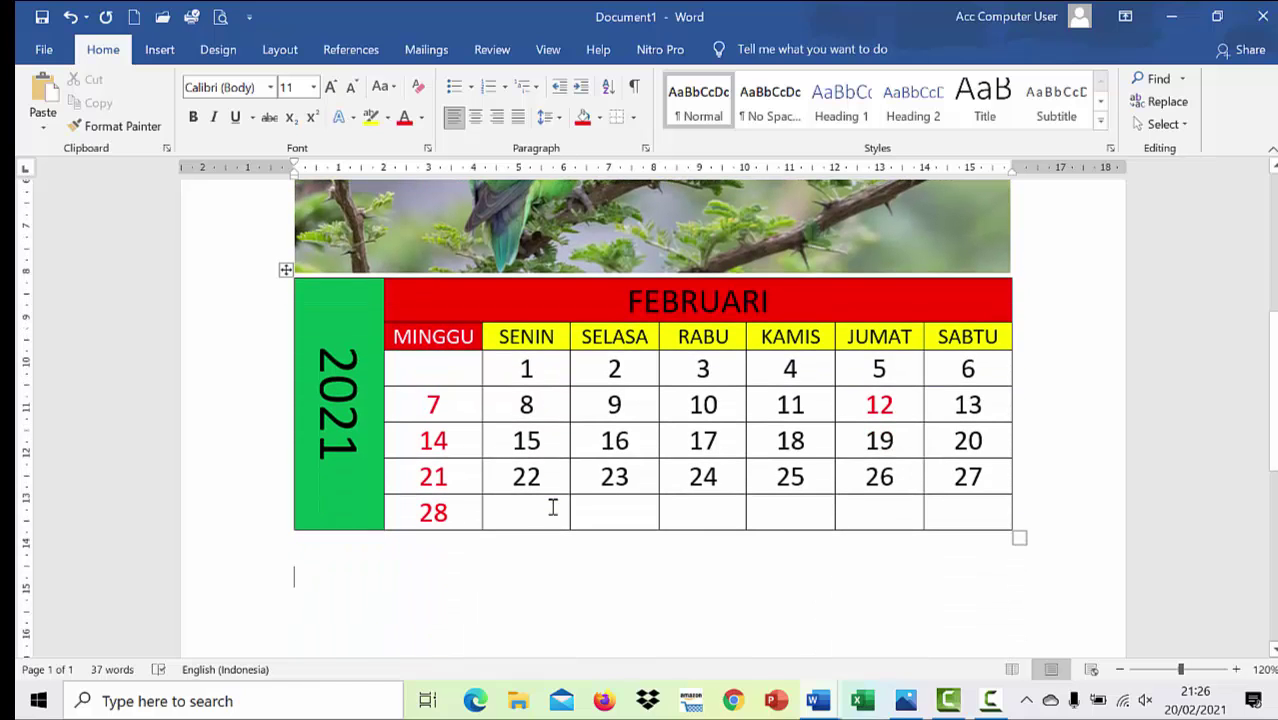